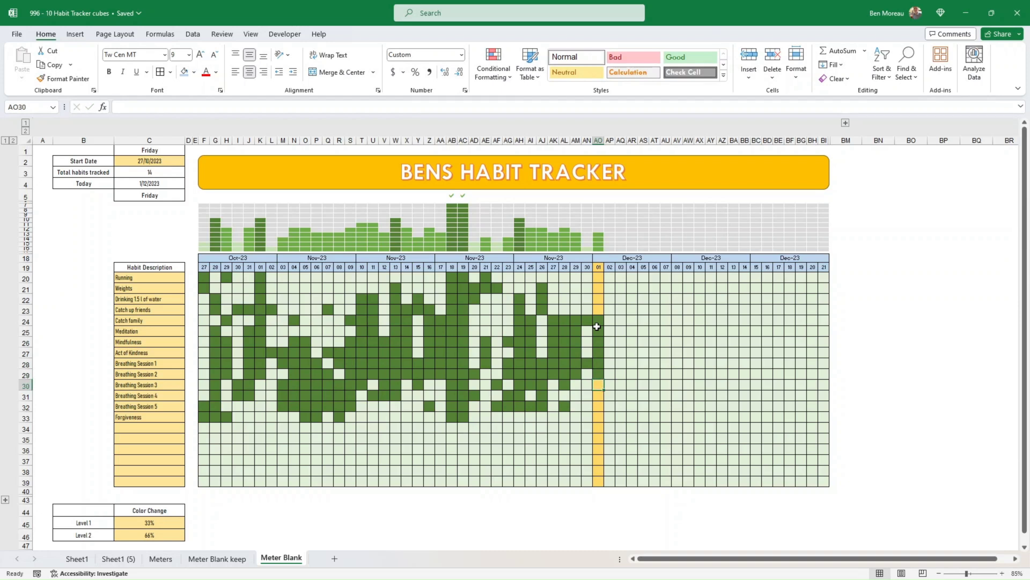
Mark Breathing Sessions 3, 4 and 5 and Forgiveness as done for 1 December by entering 1 in each cell.
key("Return")
type("1")
key("Return")
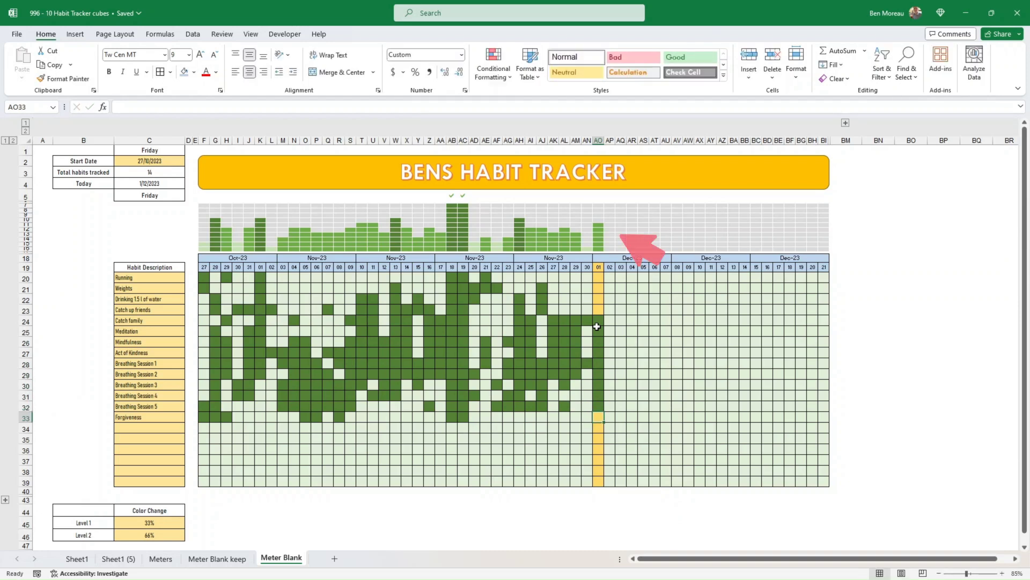
Enter 1 for Running, Weights, Drinking 1.5 l of water and Catch up friends on 1 December.
key("Up")
key("Up")
key("Up")
key("Up")
key("Up")
key("Up")
key("Up")
key("Up")
key("Up")
key("Up")
key("Up")
key("Up")
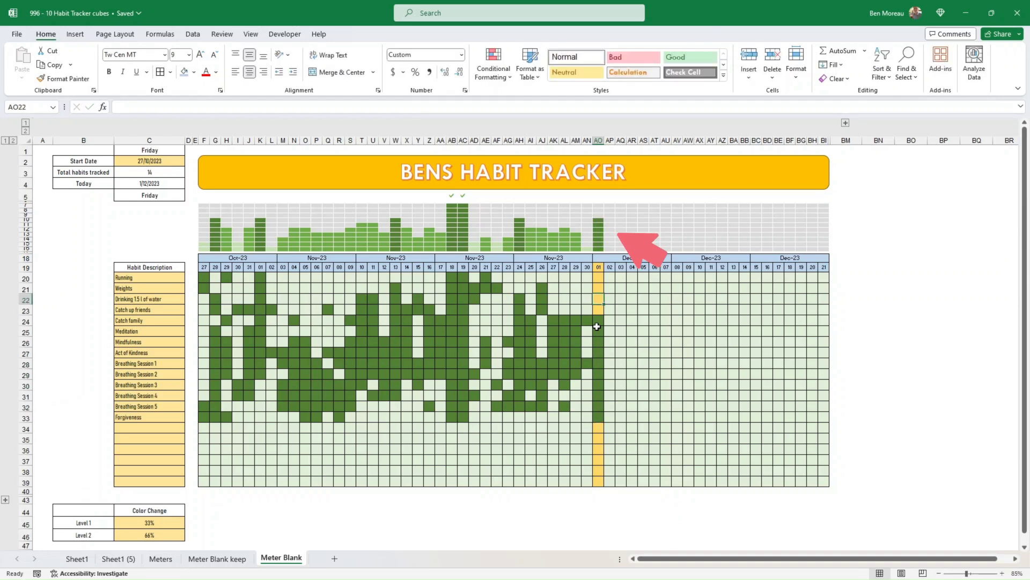
type("1")
key("Return")
type("1")
key("Return")
type("1")
key("Return")
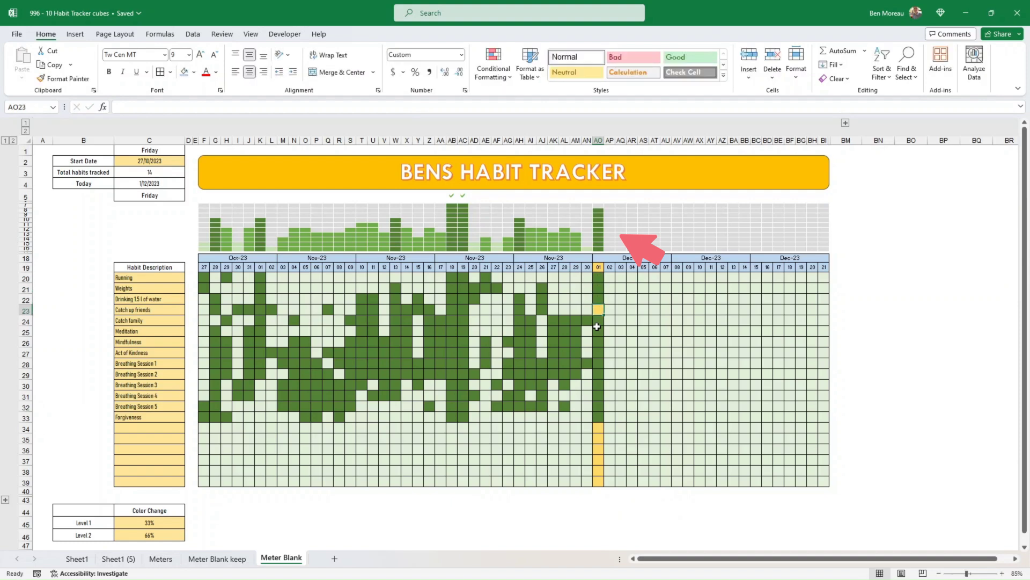
type("1")
key("Return")
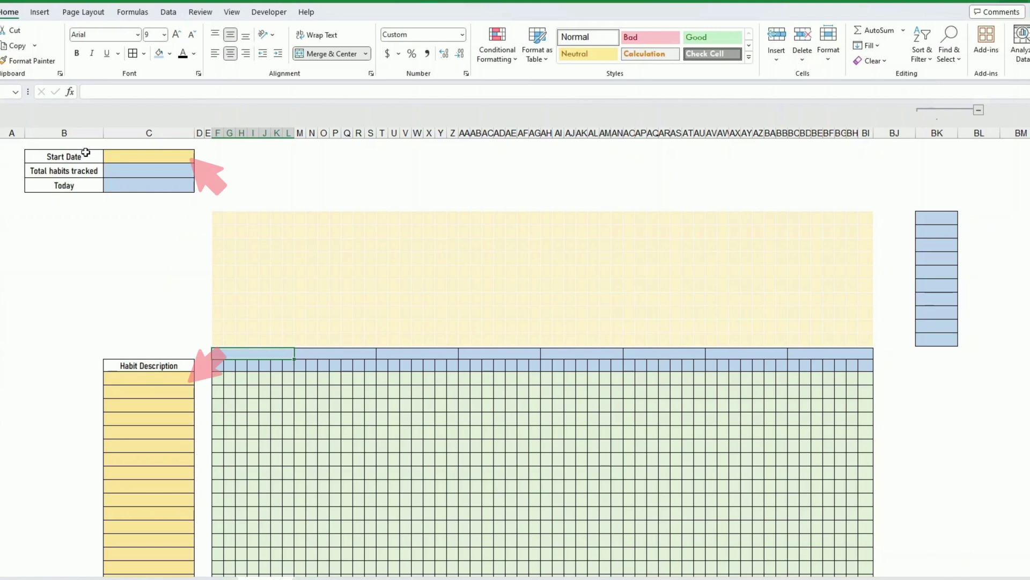
Examine the blank tracker's yellow entry cells, blue formula cells, date header row and labels.
left_click(132, 154)
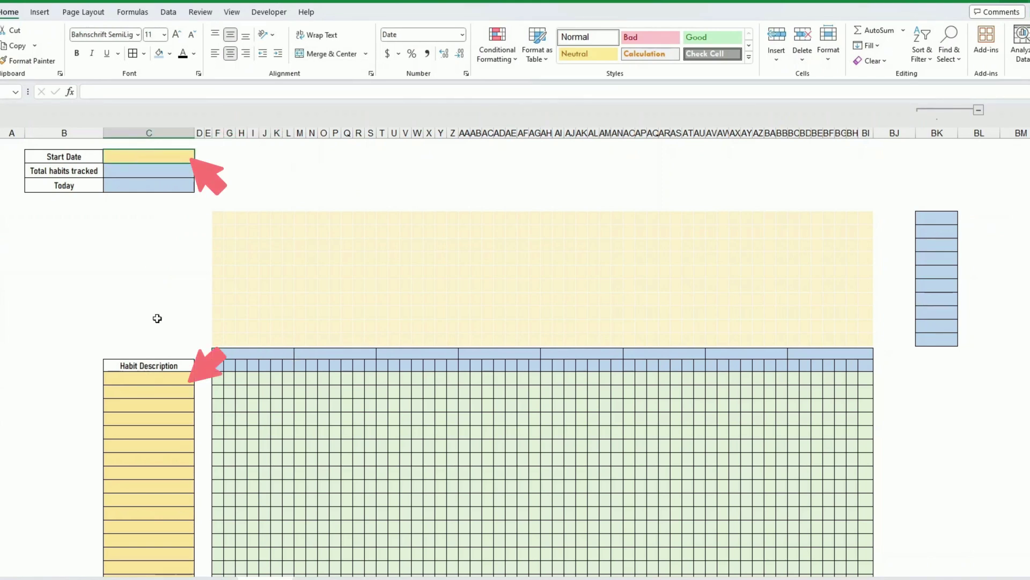
left_click_drag(147, 380, 146, 445)
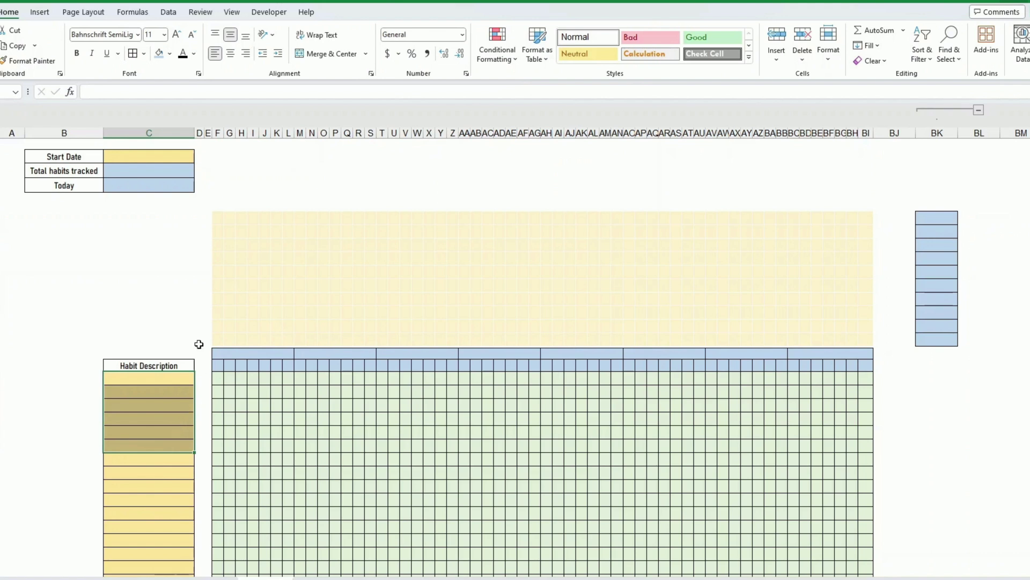
left_click(173, 176)
left_click_drag(173, 176, 173, 179)
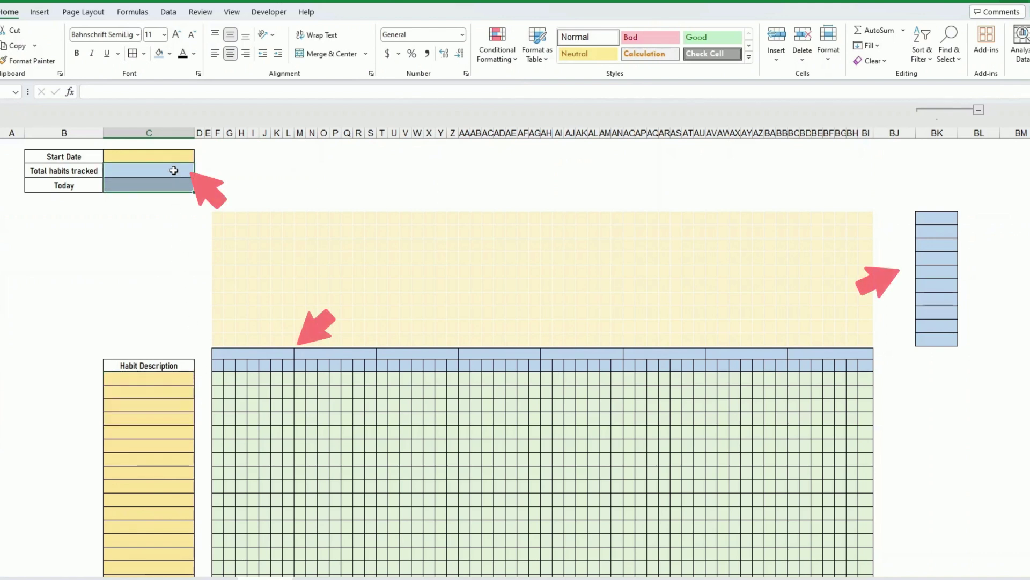
left_click(218, 364)
left_click(76, 156)
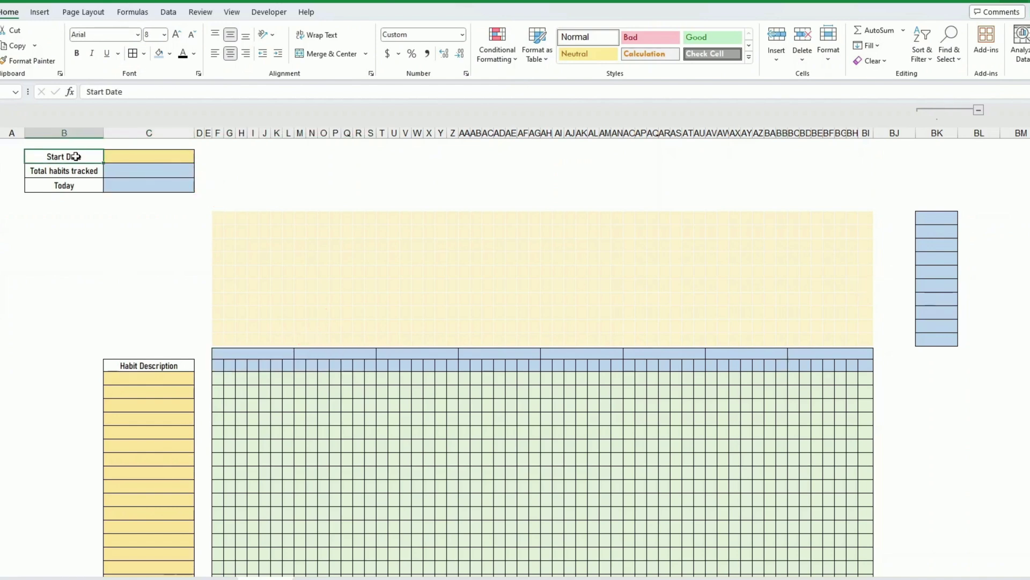
left_click_drag(76, 157, 92, 184)
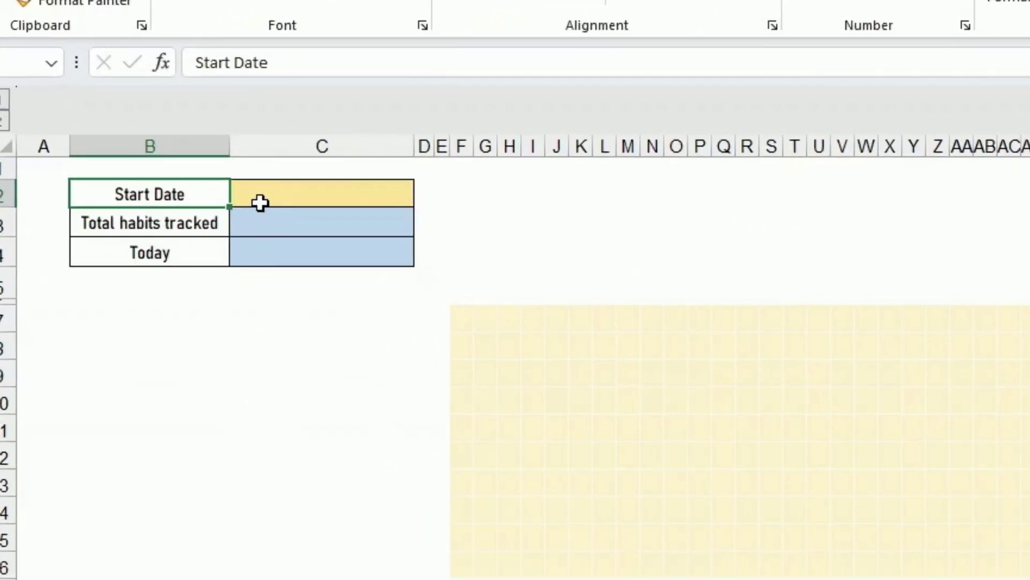
Enter 15/10/2023 as the Start Date in cell C2.
left_click(121, 157)
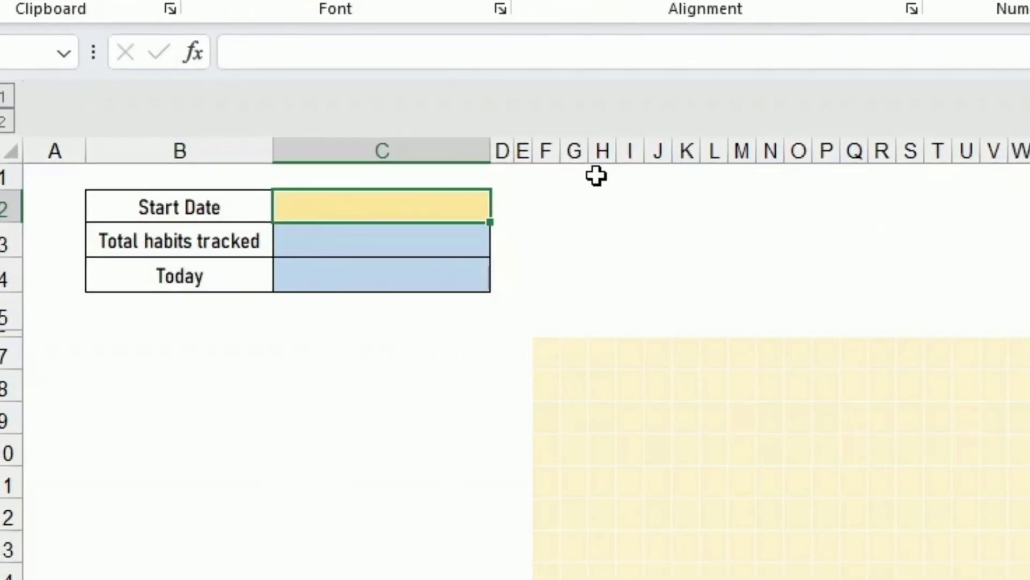
type("15")
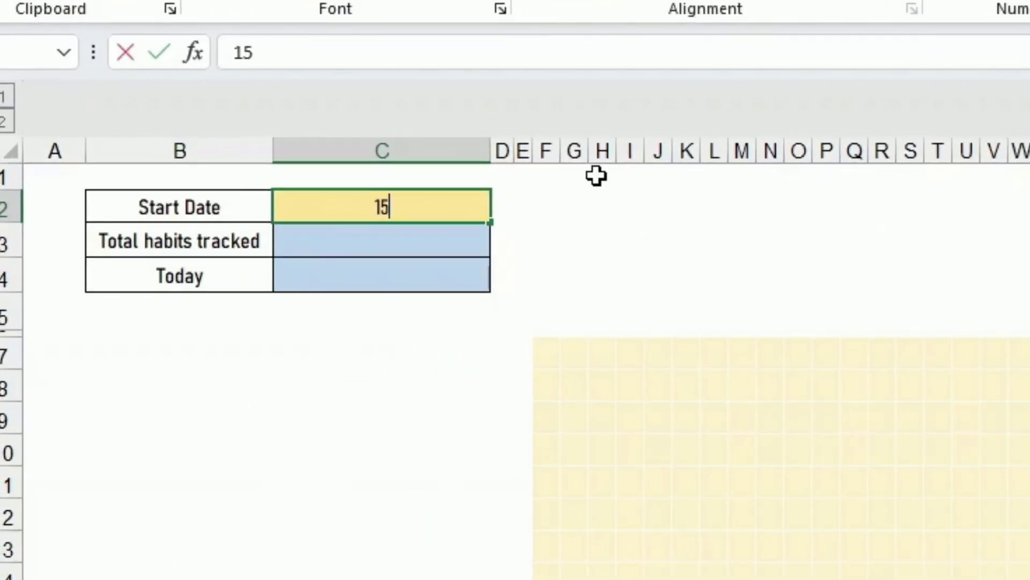
type("/10/2023")
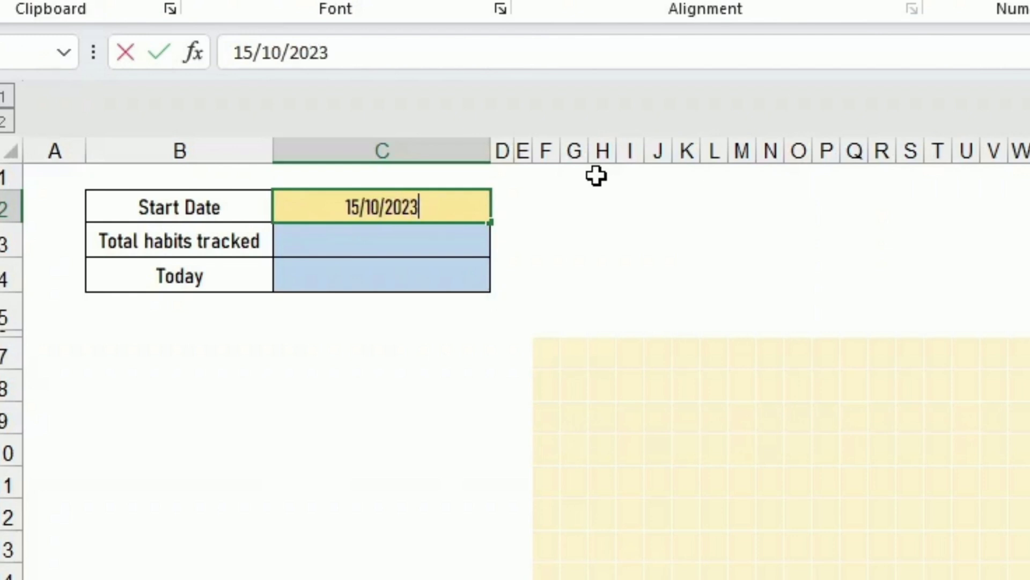
key("Return")
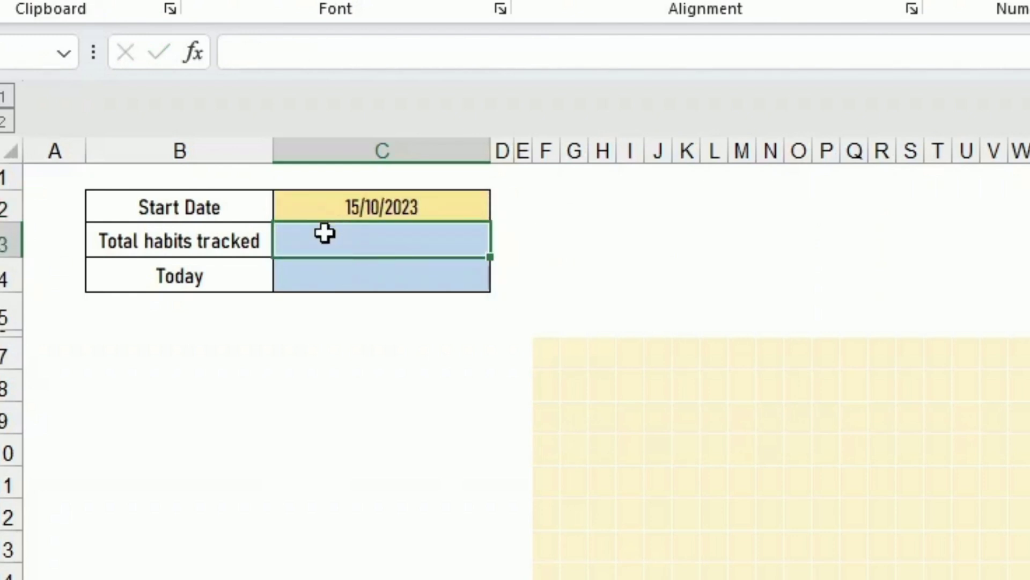
Enter the formula =TODAY() in the Today cell, C4.
left_click(368, 280)
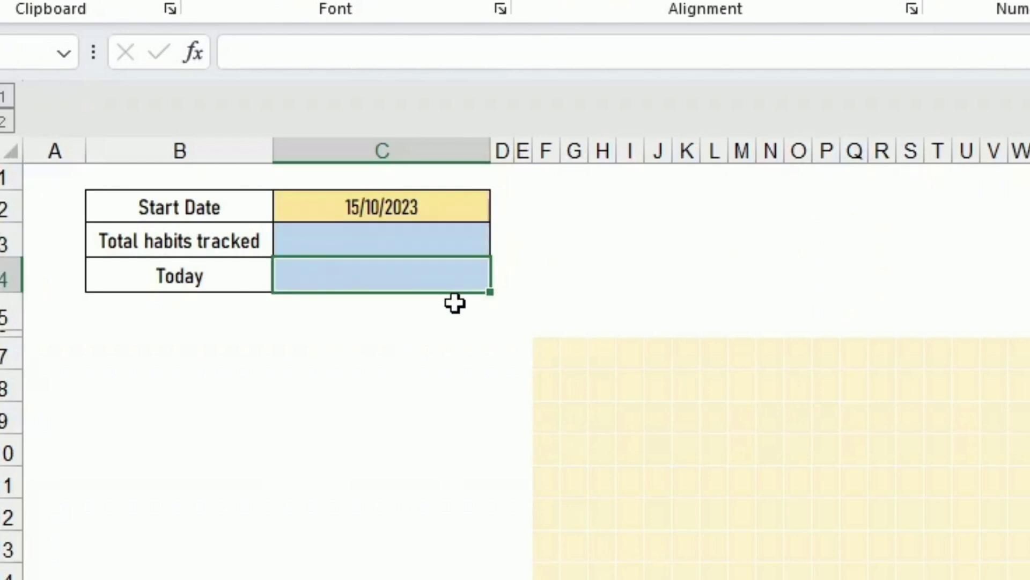
type("=t")
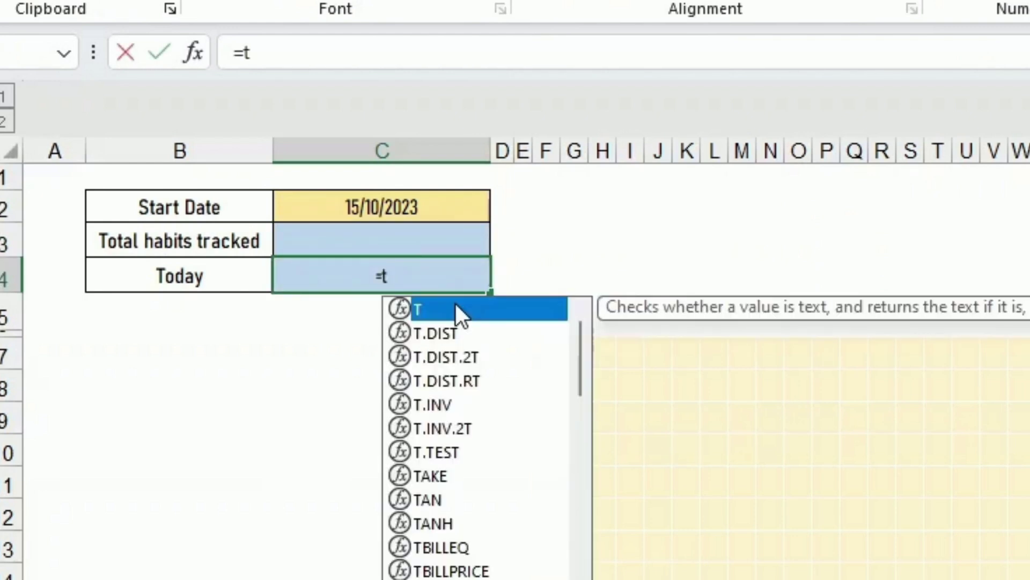
type("oday()")
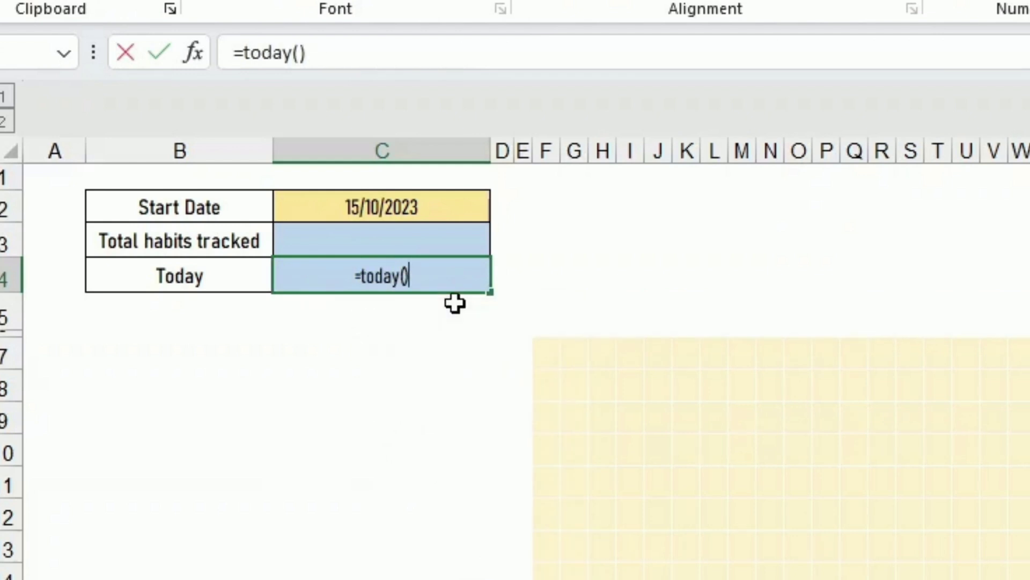
key("Return")
key("Up")
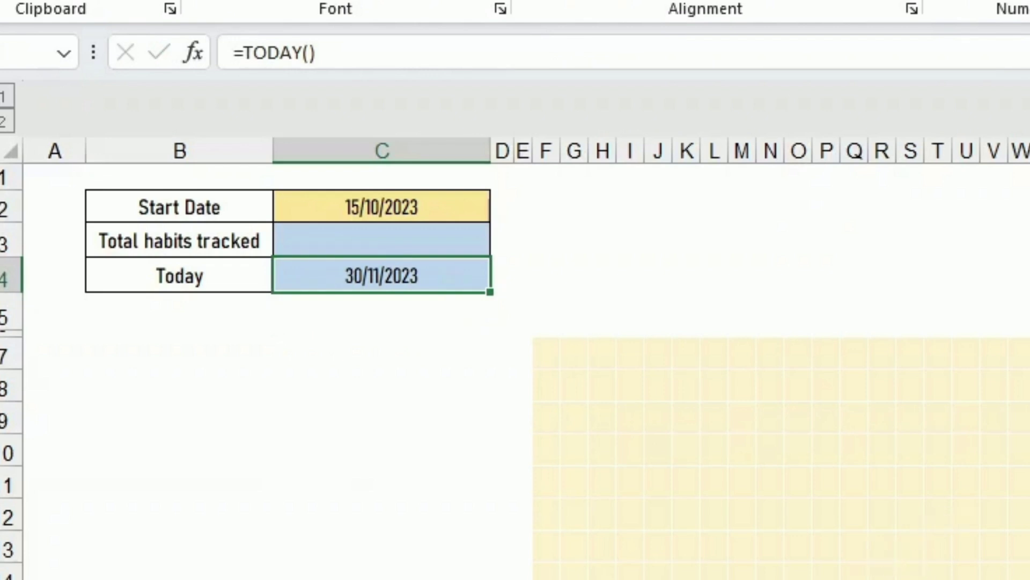
Enter the formula =today in C5 to reference the named Today cell above it.
left_click(327, 311)
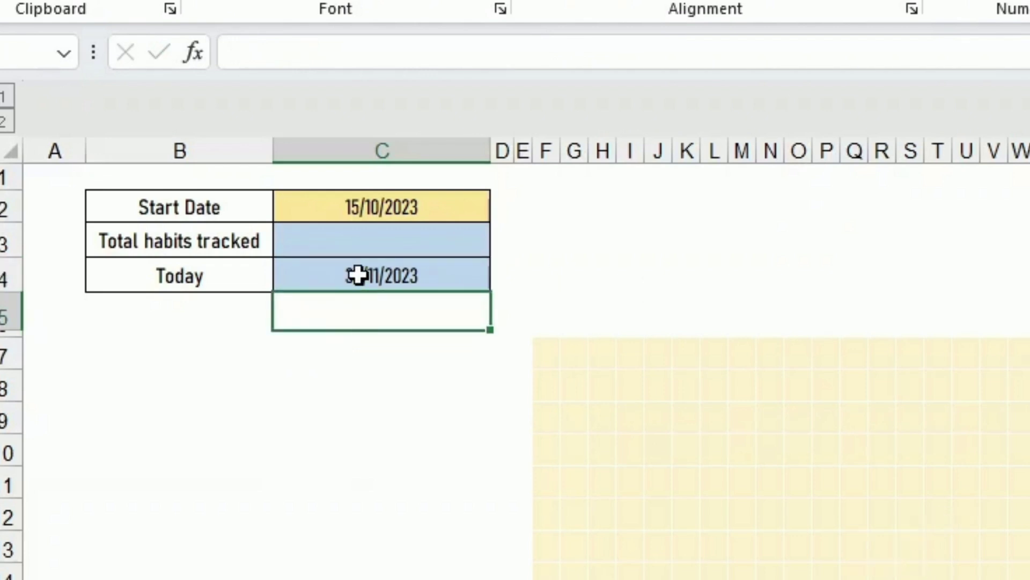
type("=today")
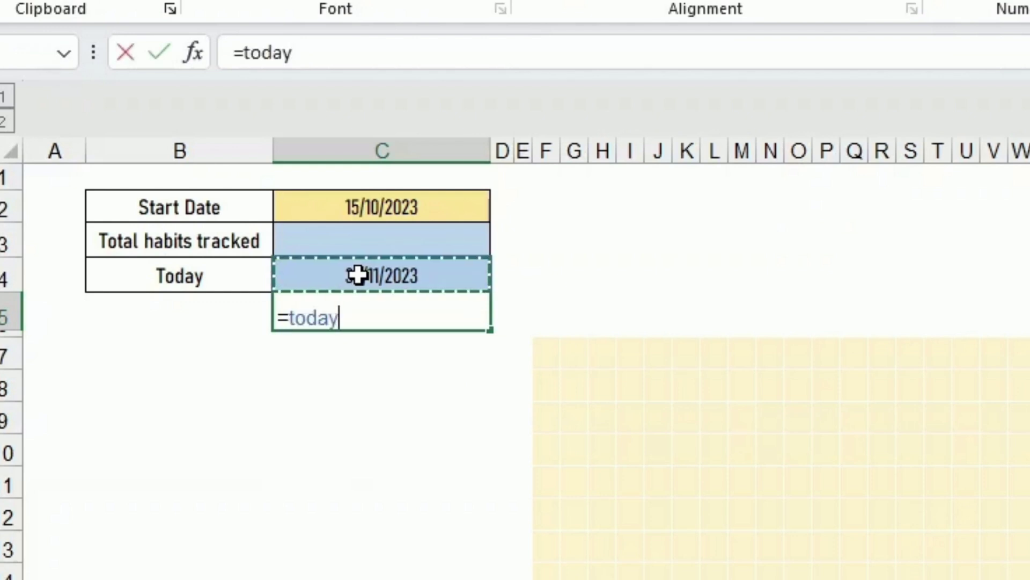
key("Return")
key("Up")
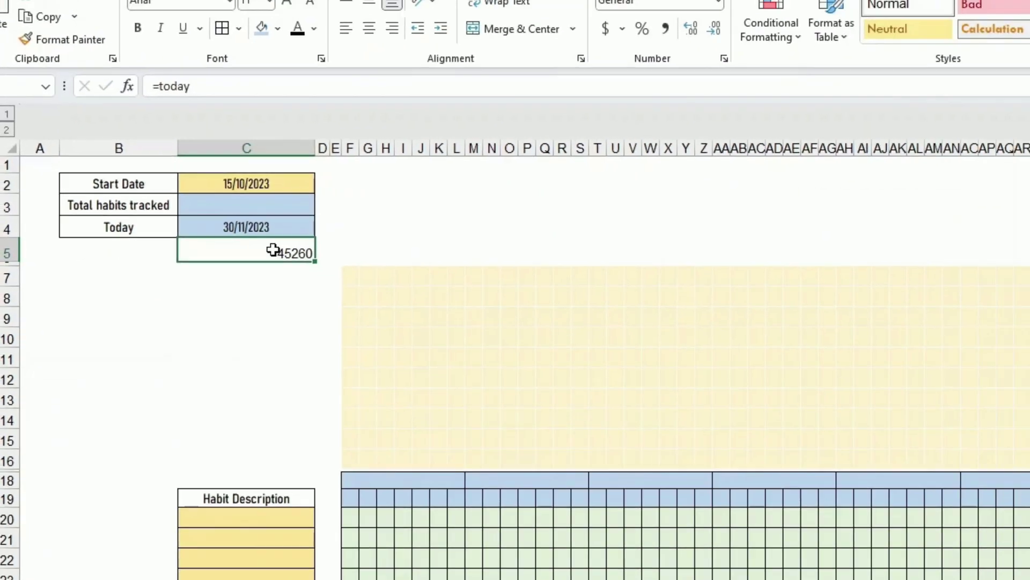
Format C5 with the custom number format ddd and centre its content.
right_click(403, 303)
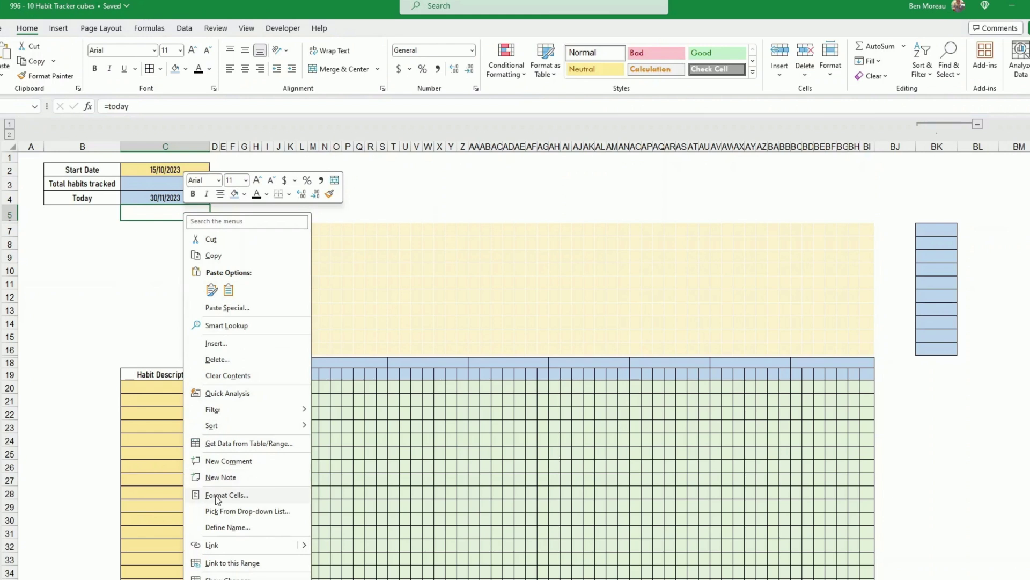
left_click(218, 494)
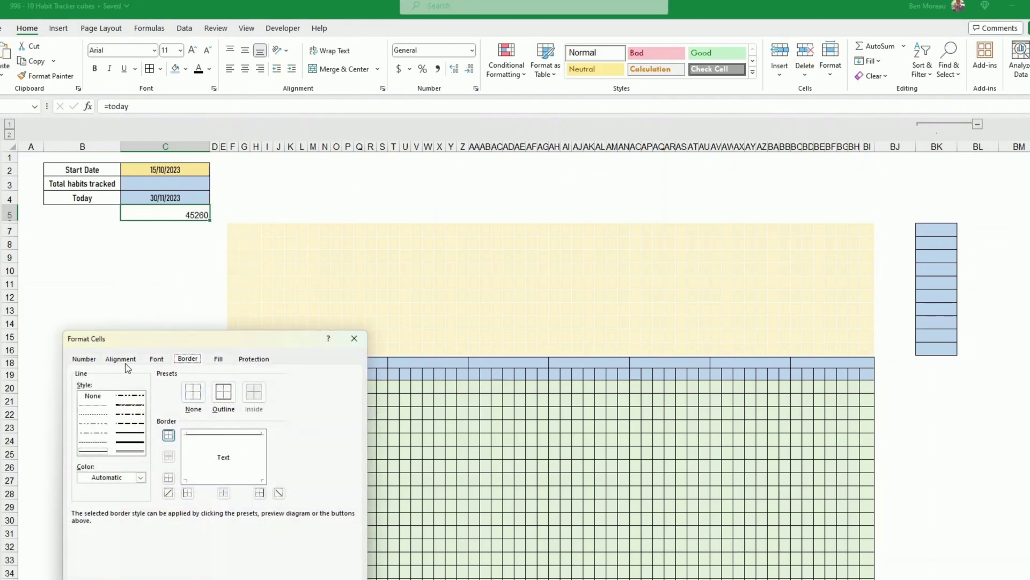
left_click(91, 361)
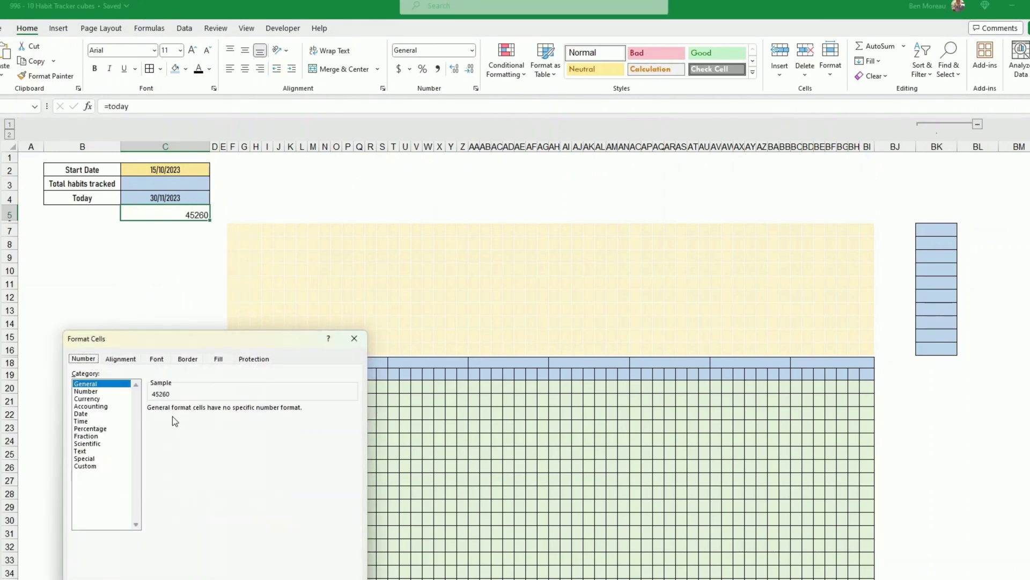
left_click(85, 466)
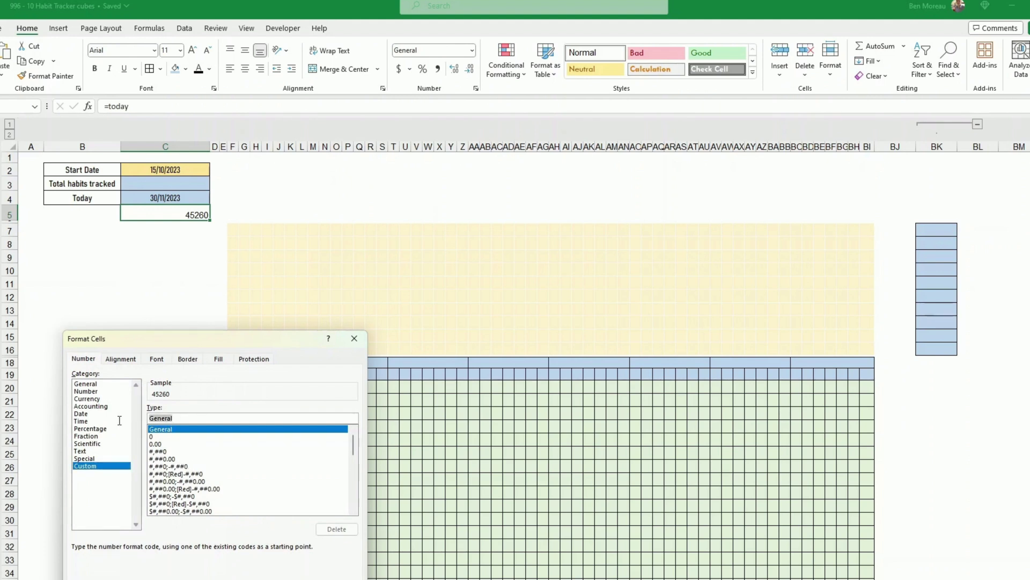
type("ddd")
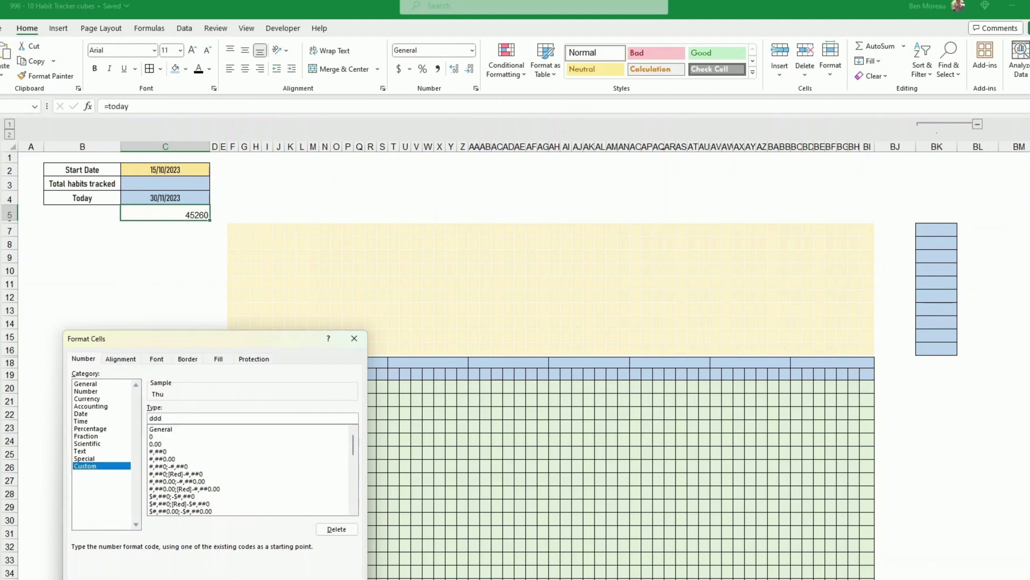
key("Return")
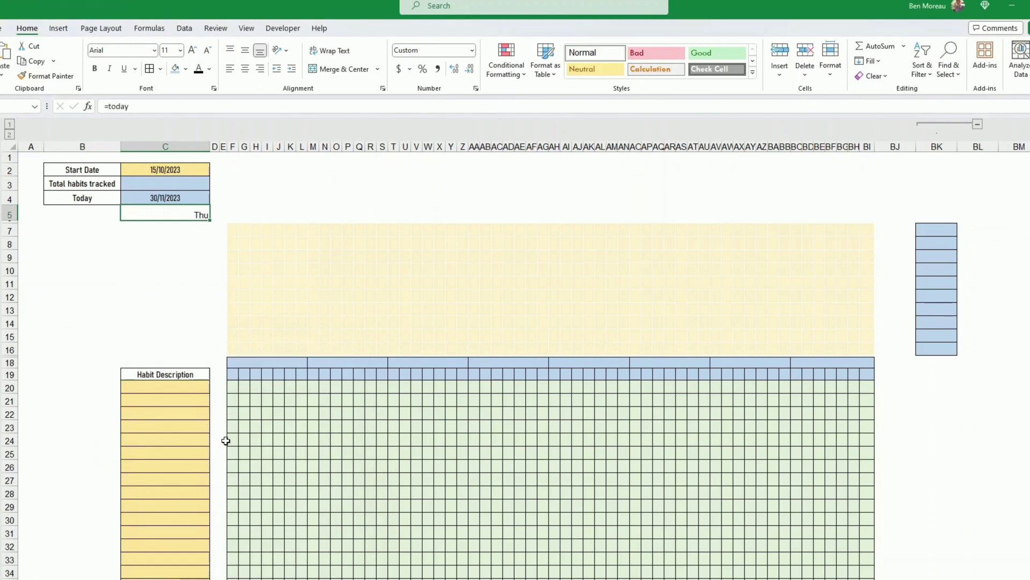
left_click(245, 70)
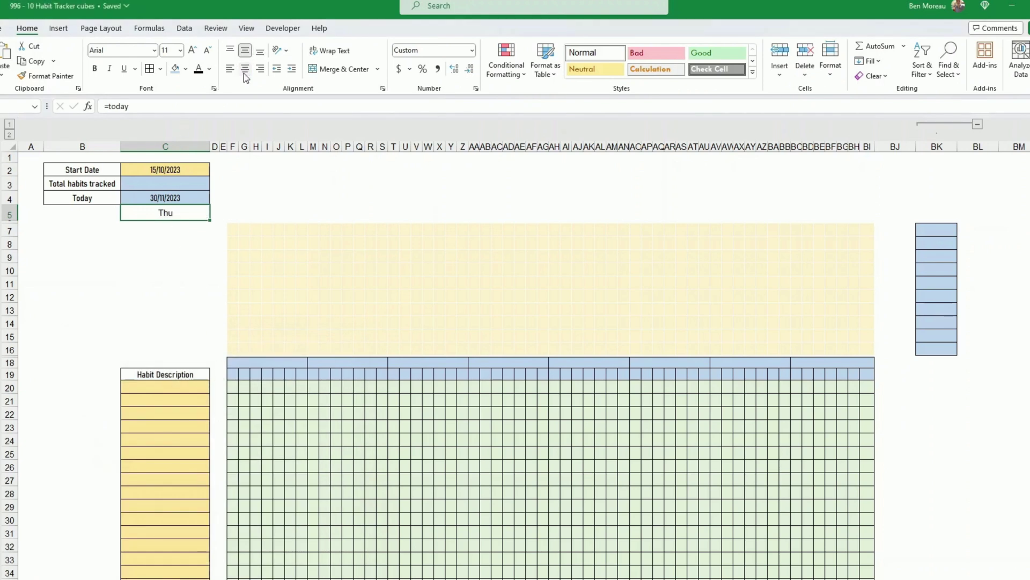
Check the extent of the yellow meter grid spanning F7:BI16.
left_click(234, 228)
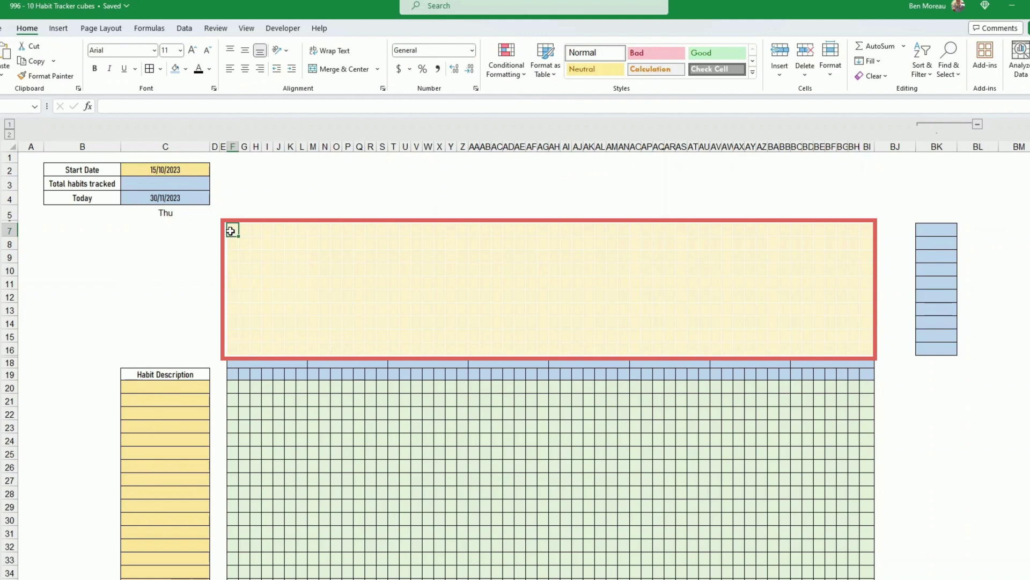
left_click_drag(232, 229, 862, 349)
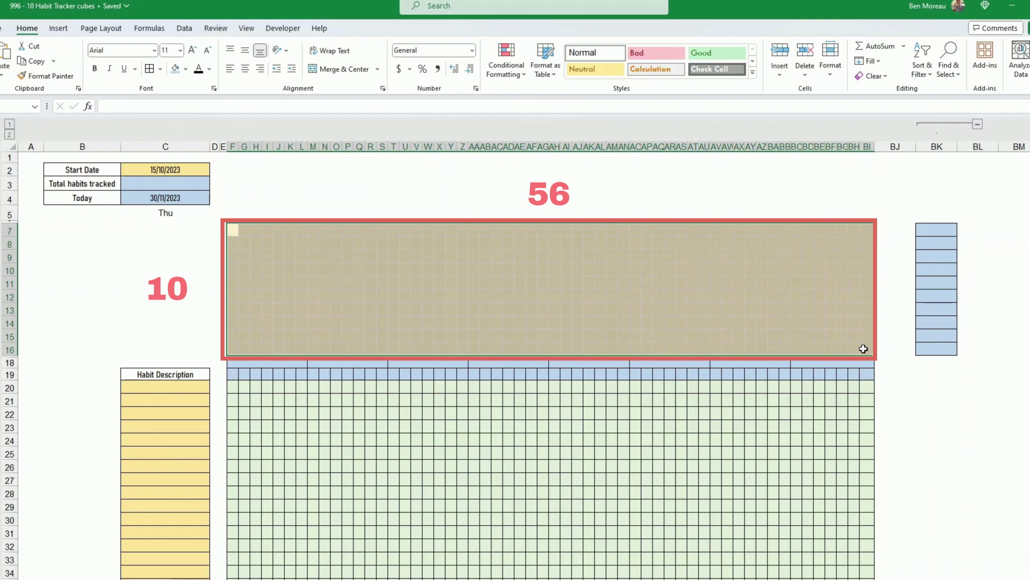
left_click(869, 347)
Widen columns F through BI together to one uniform, larger width.
left_click(233, 147)
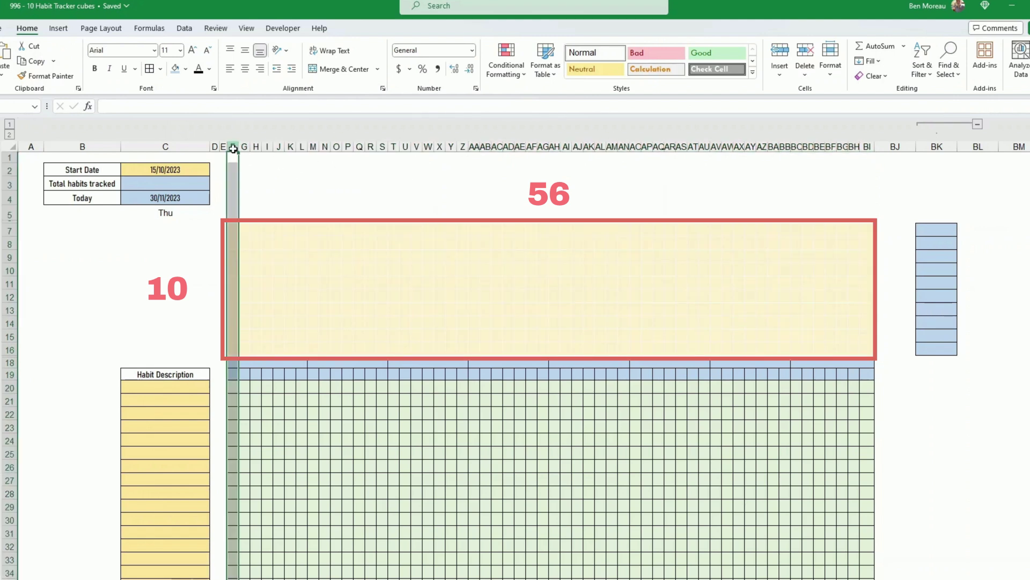
mouse_move(233, 149)
left_mouse_down()
mouse_move(862, 157)
mouse_move(879, 147)
left_mouse_up()
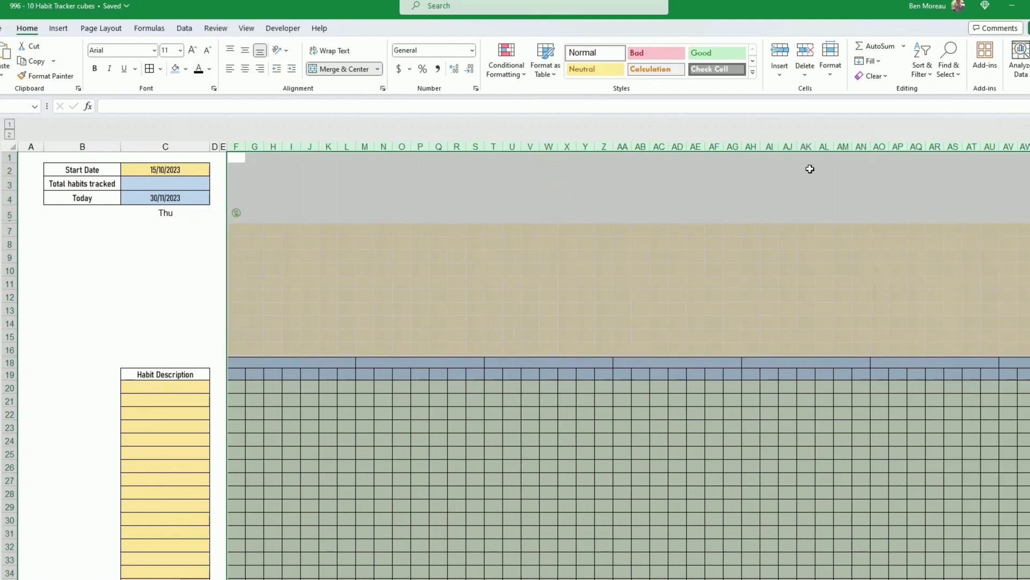
left_click(548, 296)
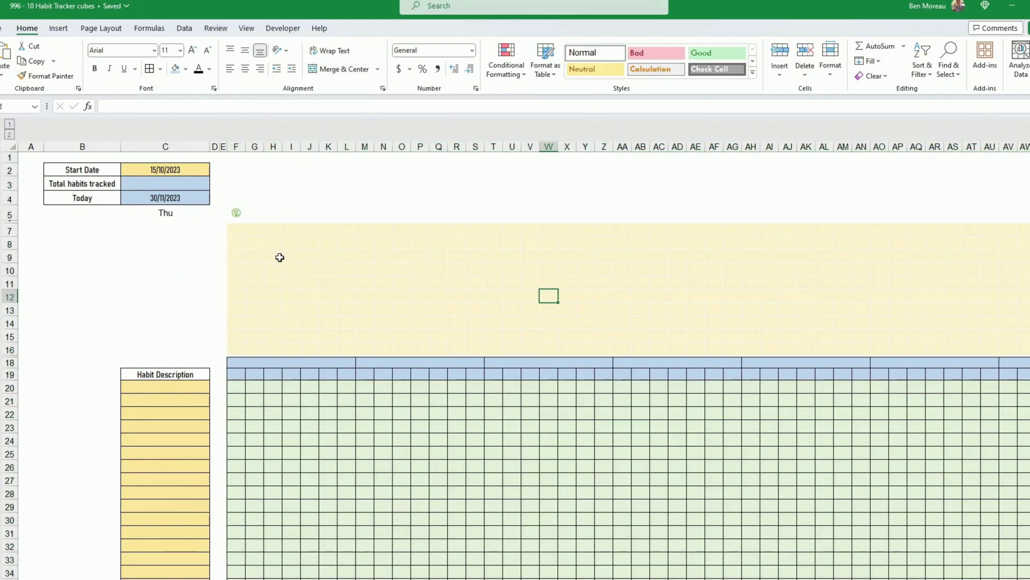
Fill the meter grid F7:BI16 with the lightest tint of the gold theme colour.
left_click(238, 232)
left_click_drag(238, 230, 1020, 348)
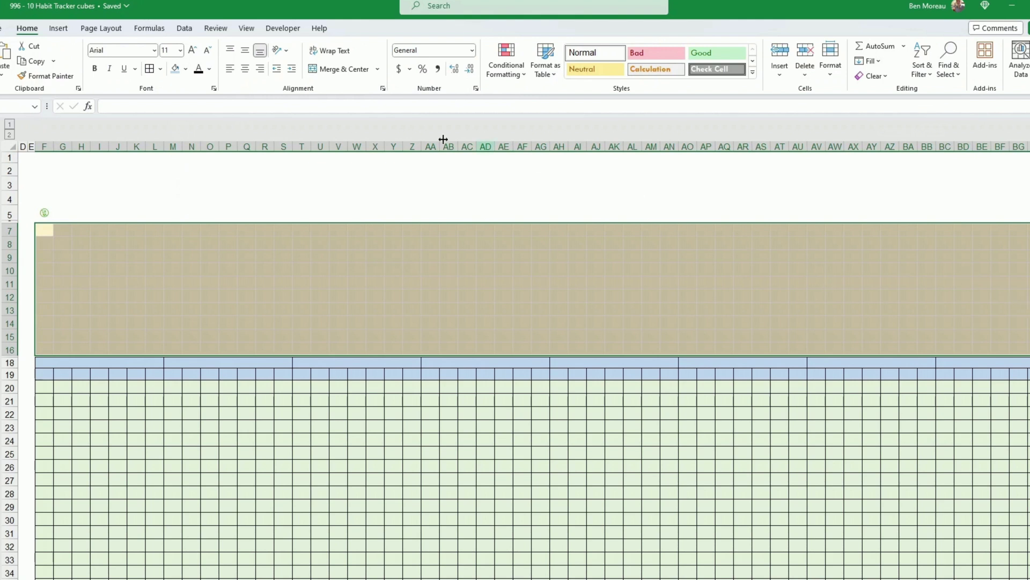
left_click(185, 69)
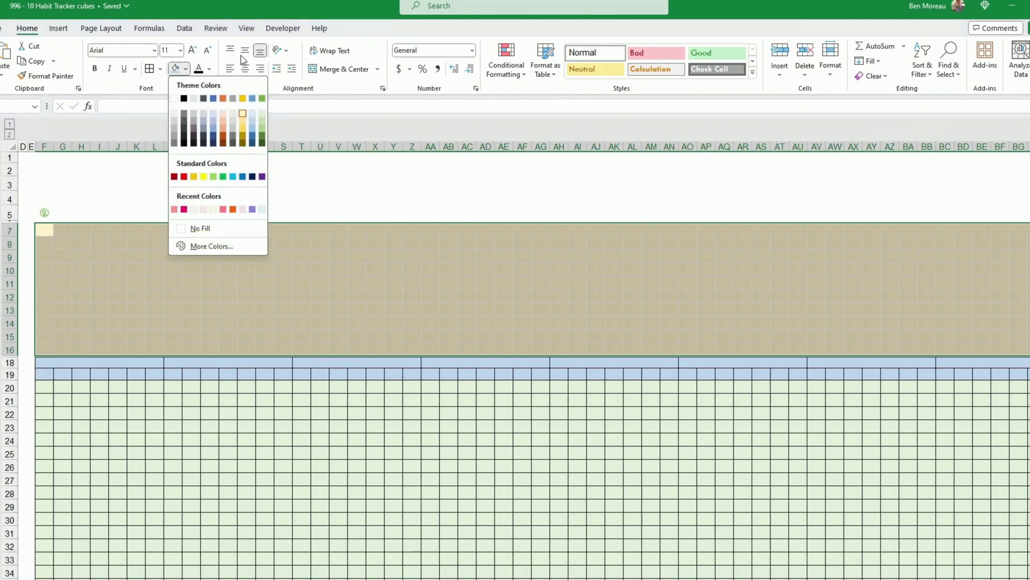
left_click(244, 114)
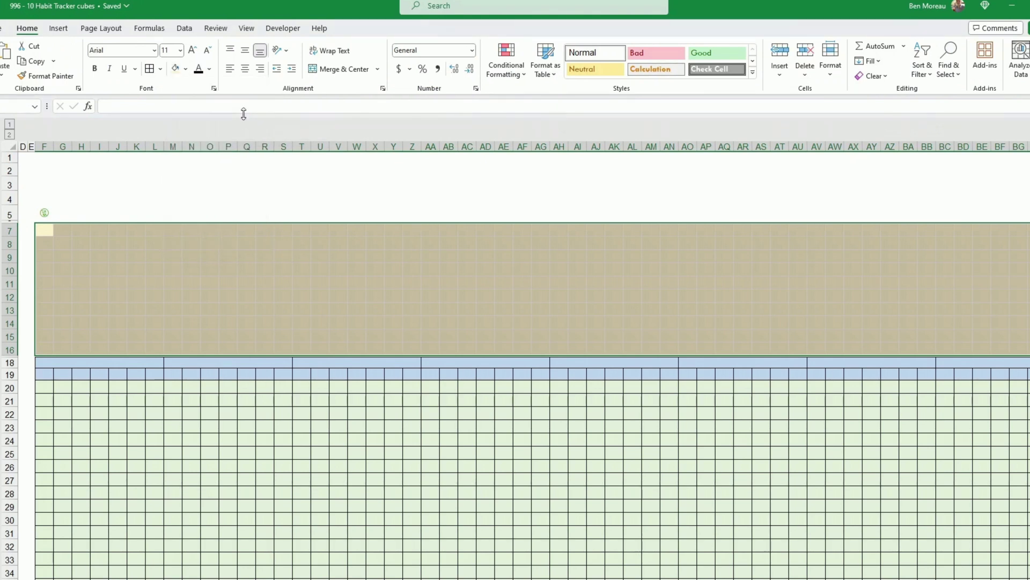
Apply a thin solid white outline border to the meter grid F7:BI16.
left_click(264, 247)
left_click_drag(44, 229, 956, 352)
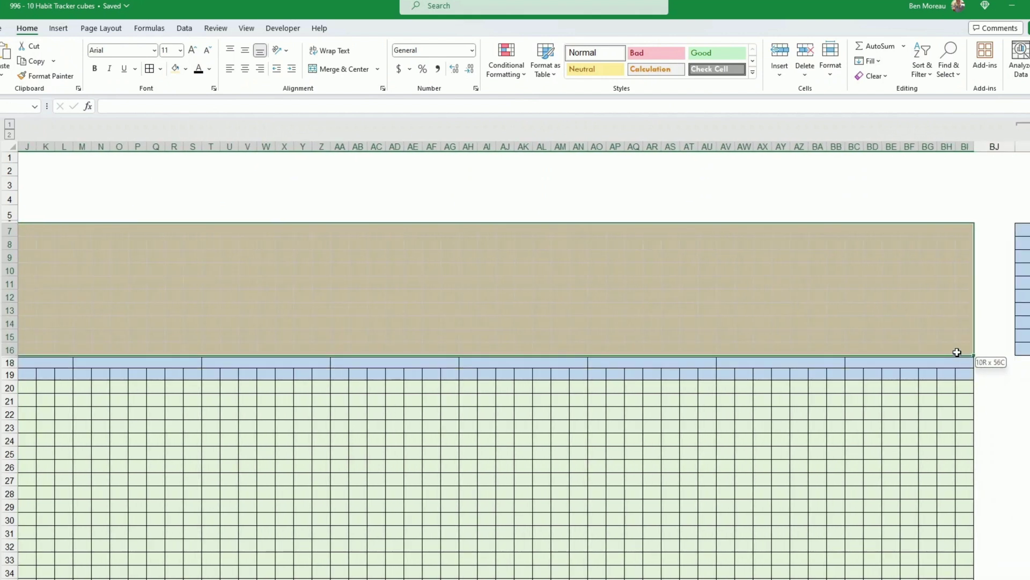
left_click(160, 68)
left_click(181, 414)
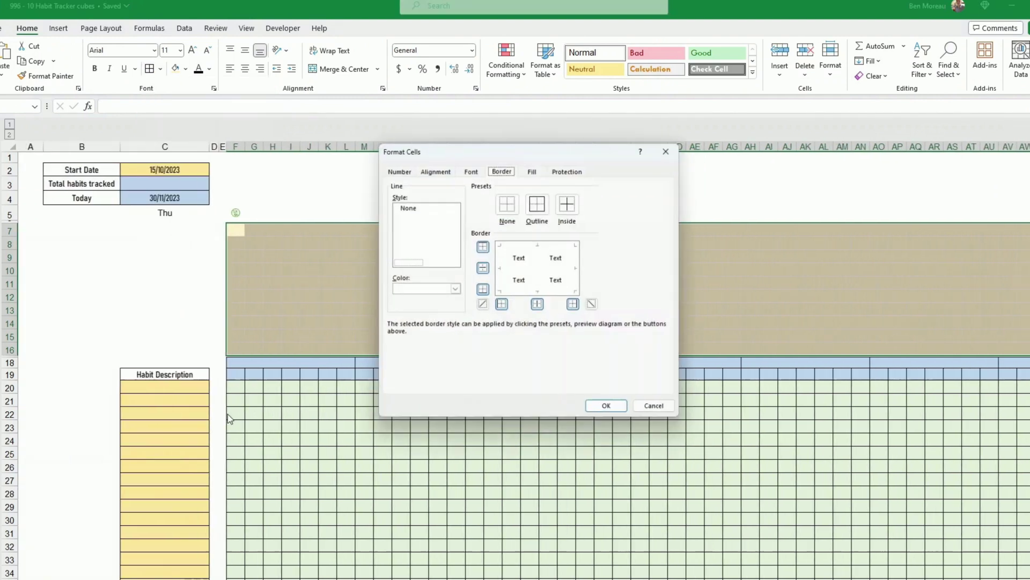
left_click(430, 292)
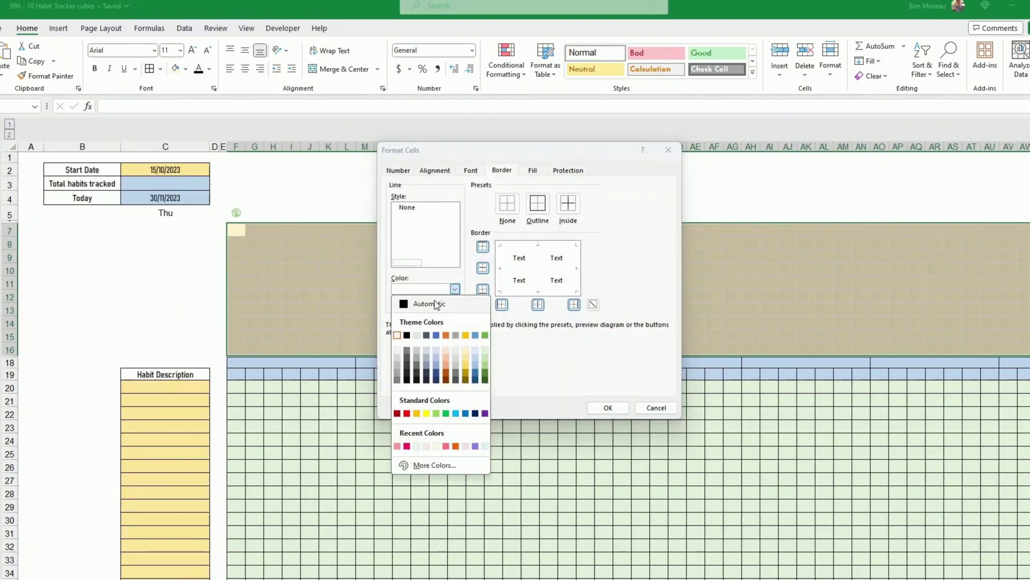
left_click(432, 302)
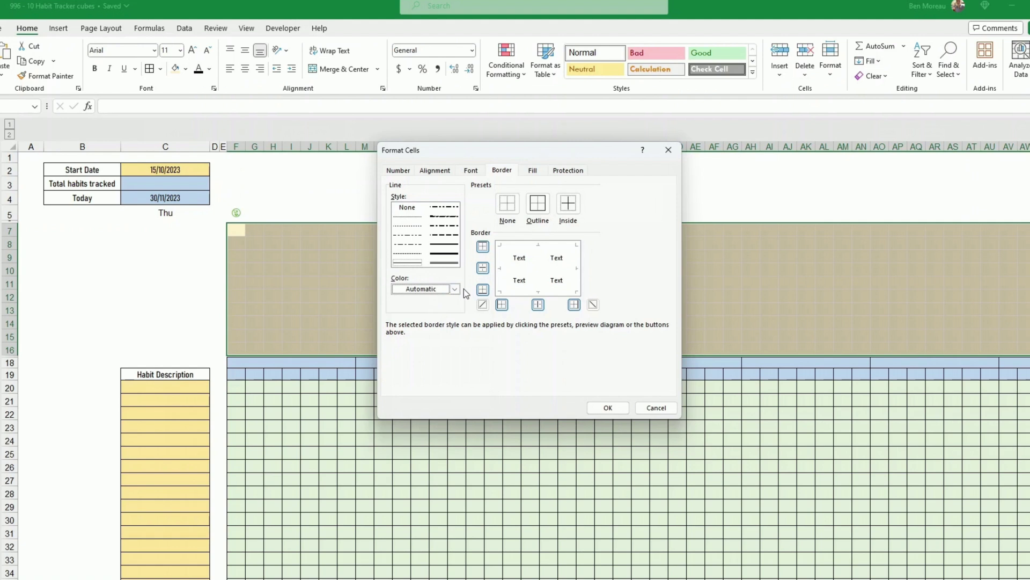
left_click(455, 289)
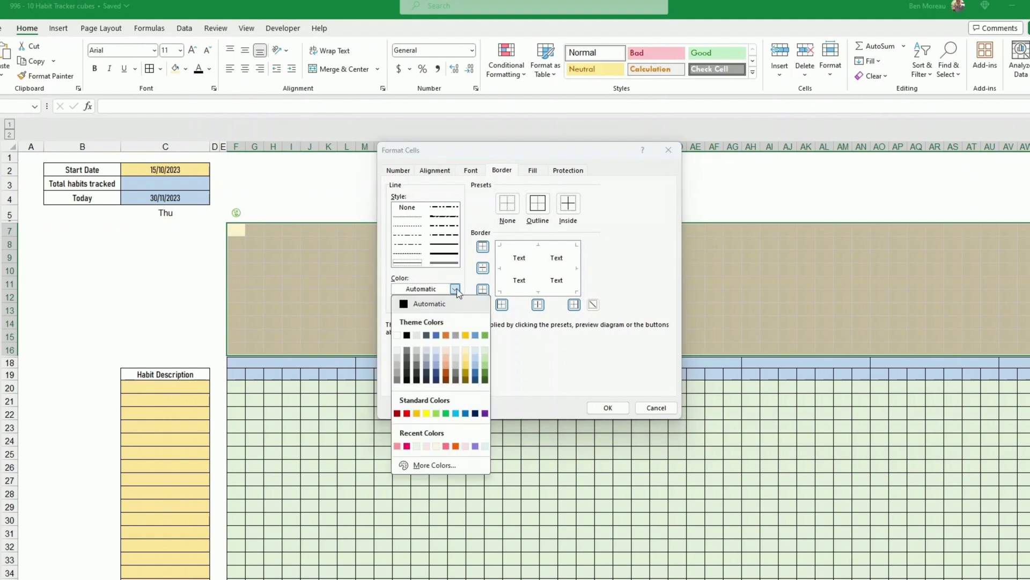
left_click(397, 335)
left_click(411, 263)
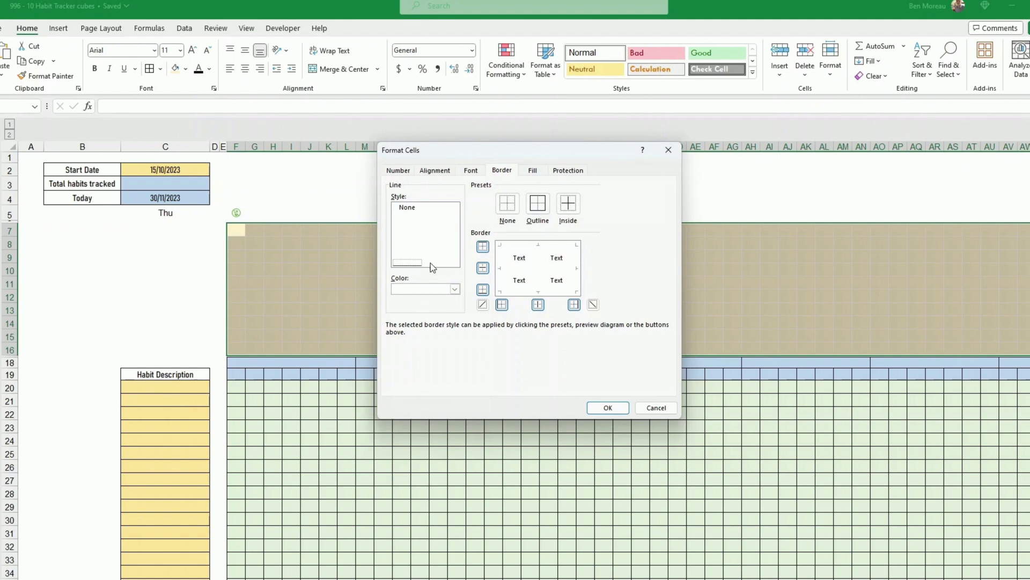
left_click(538, 210)
left_click(605, 410)
left_click(317, 294)
left_click_drag(237, 233, 638, 299)
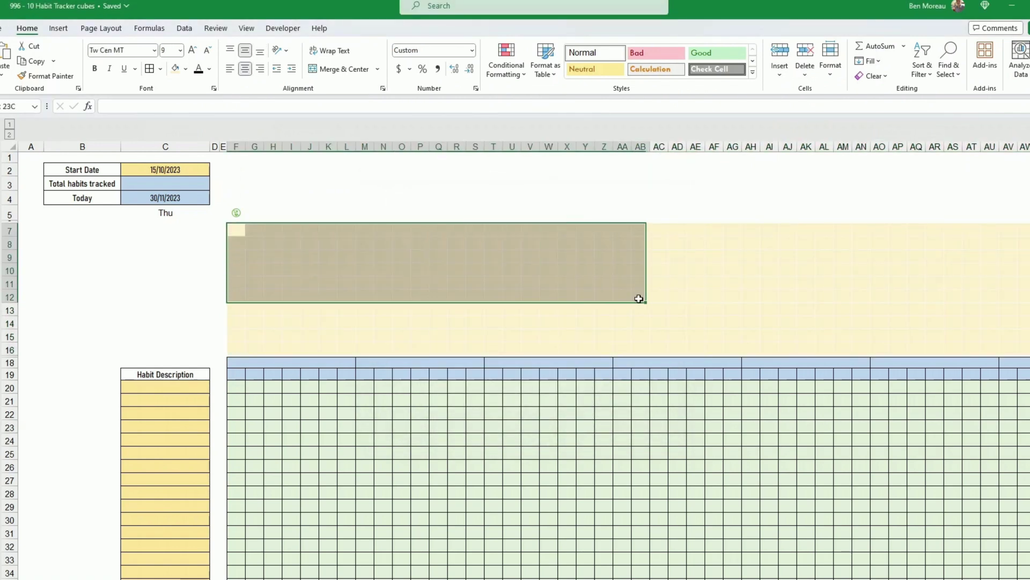
left_click(678, 322)
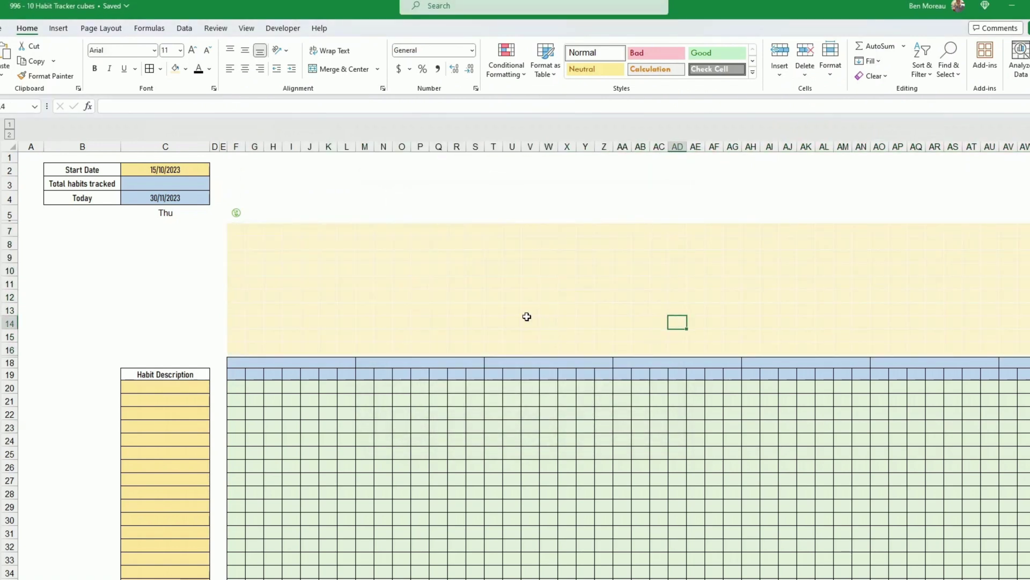
Enter 0.1 in BK16, the lowest cell of the blue helper column beyond the meter grid.
key("Right")
key("Right")
key("Right")
key("Right")
key("Right")
key("Right")
key("Right")
key("Right")
key("Right")
key("Right")
key("Right")
key("Right")
key("Right")
key("Right")
key("Right")
key("Right")
key("Right")
key("Right")
key("Right")
key("Right")
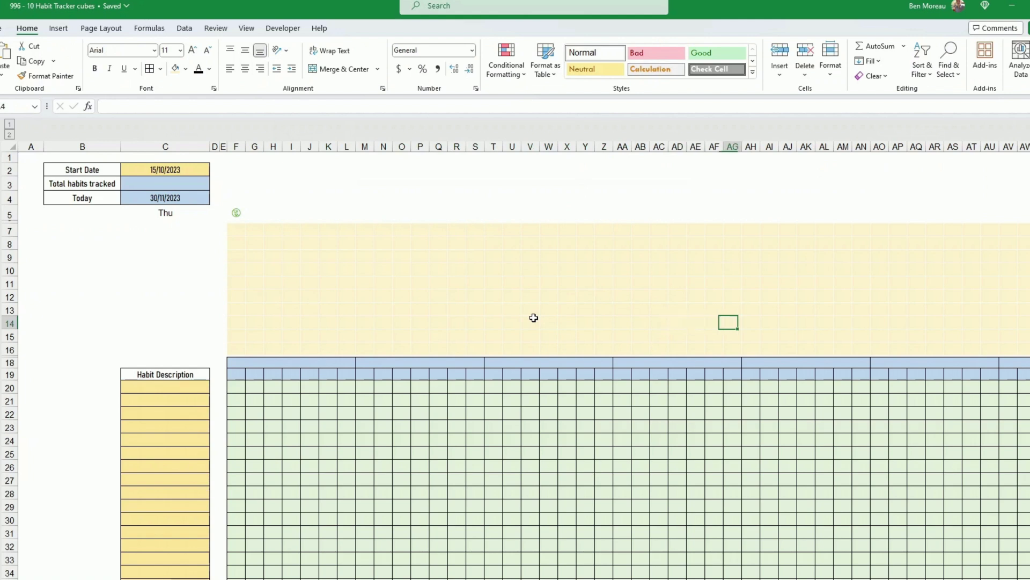
left_click_drag(632, 230, 626, 348)
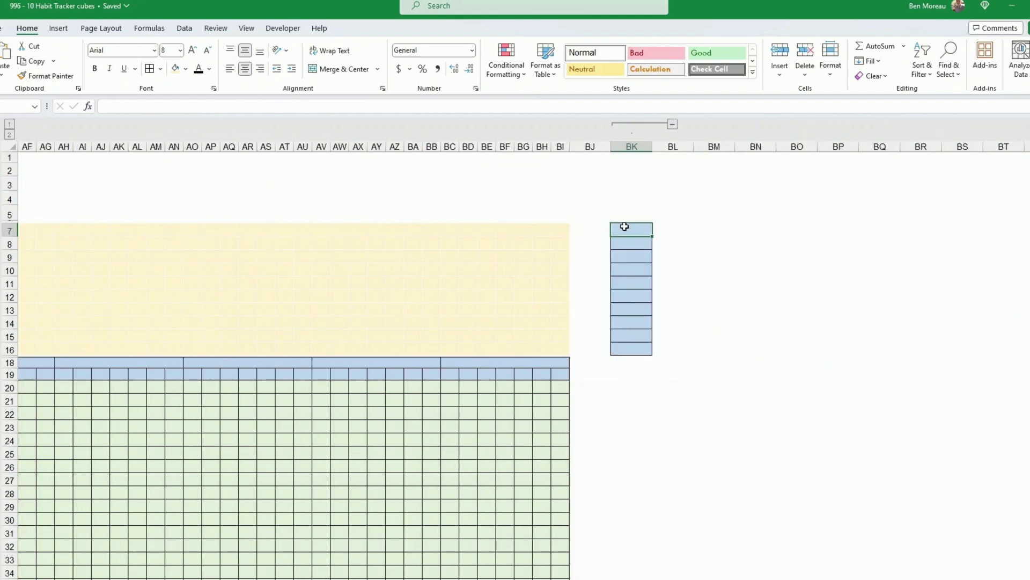
left_click(625, 348)
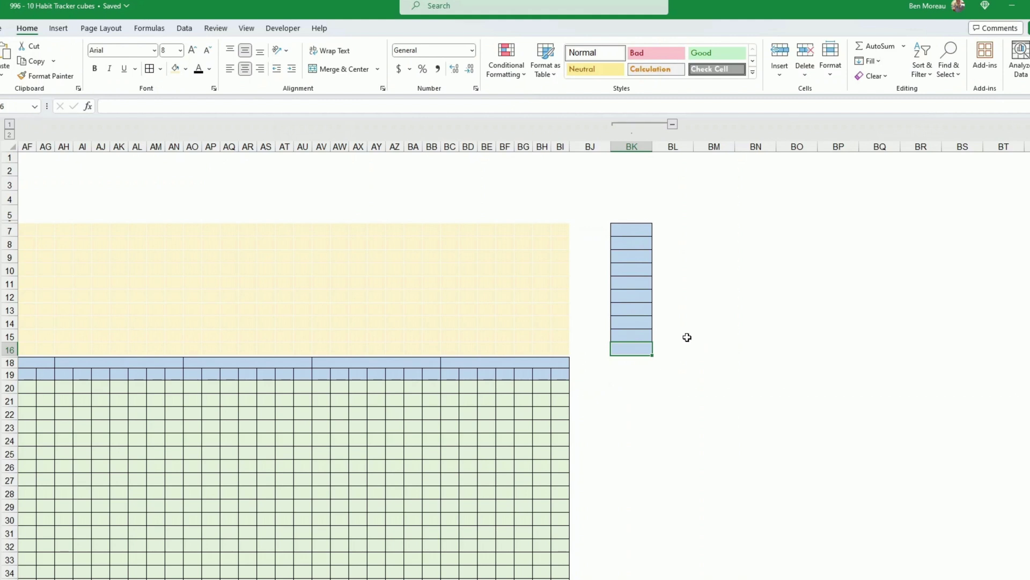
type("0.")
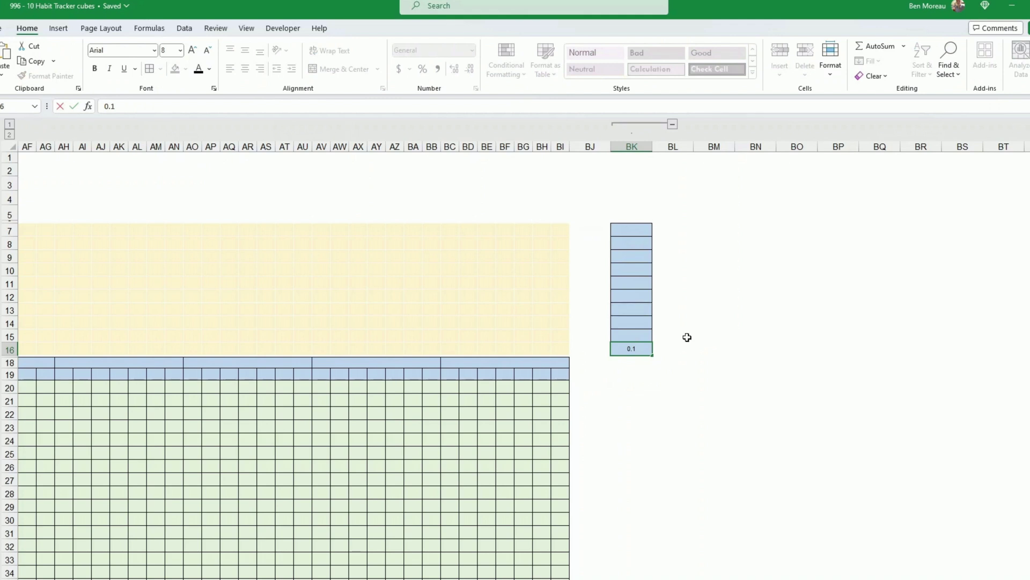
type("1")
Enter 1 in BK7, the first cell of the blue helper column.
key("Up")
key("Up")
key("Up")
key("Up")
key("Up")
key("Up")
key("Up")
key("Up")
key("Up")
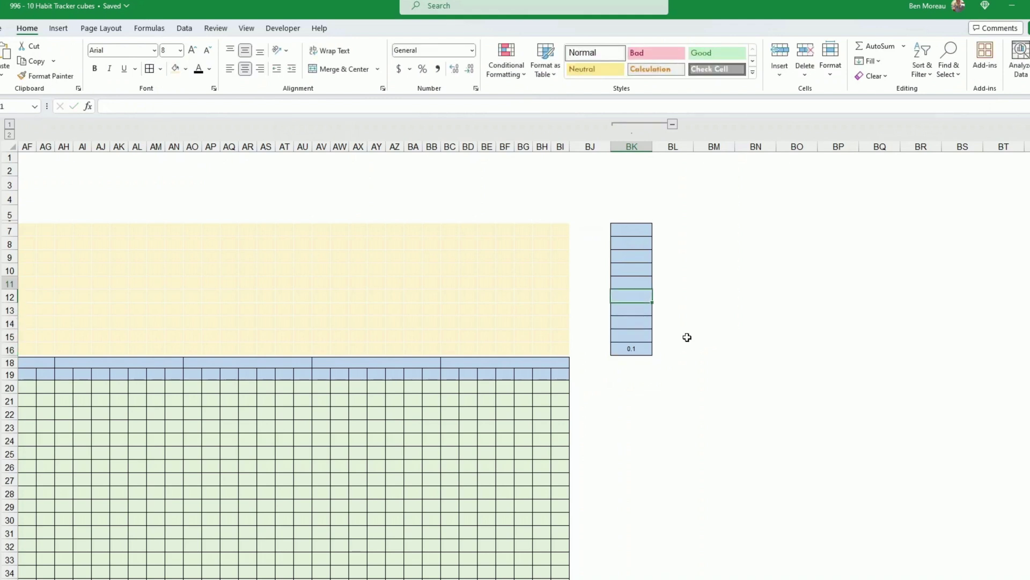
type("1")
key("Return")
Enter the formula =BK7-0.1 in cell BK8.
key("Down")
key("Down")
key("Down")
key("Down")
key("Down")
key("Down")
key("Down")
key("Up")
key("Up")
key("Up")
key("Up")
key("Up")
key("Up")
key("Up")
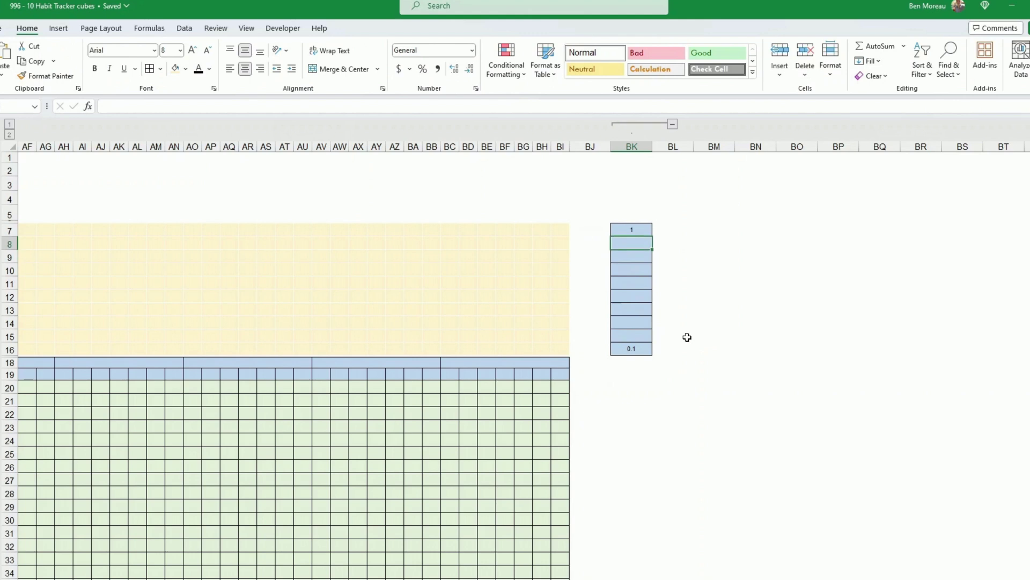
type("=")
key("Up")
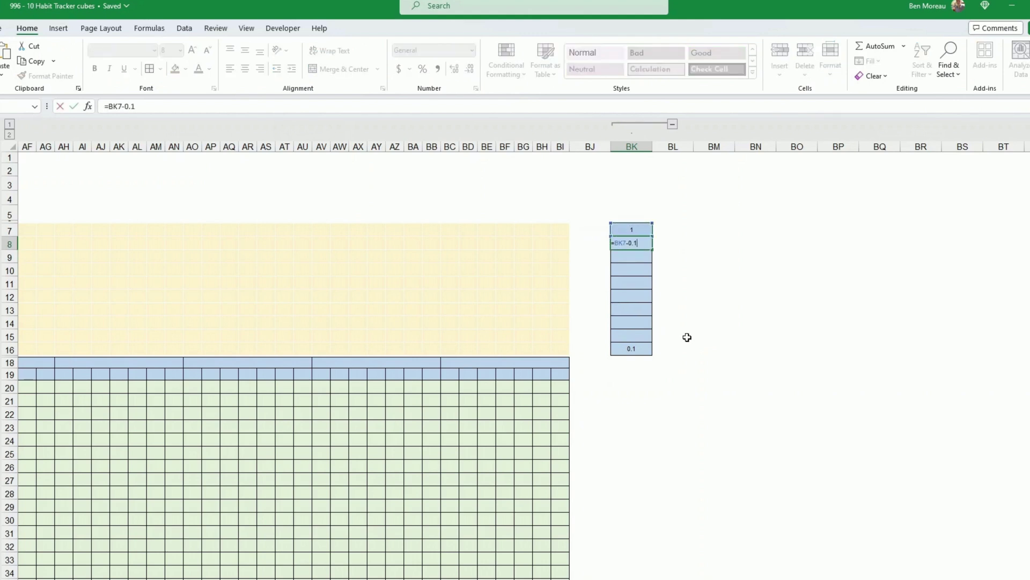
key("Return")
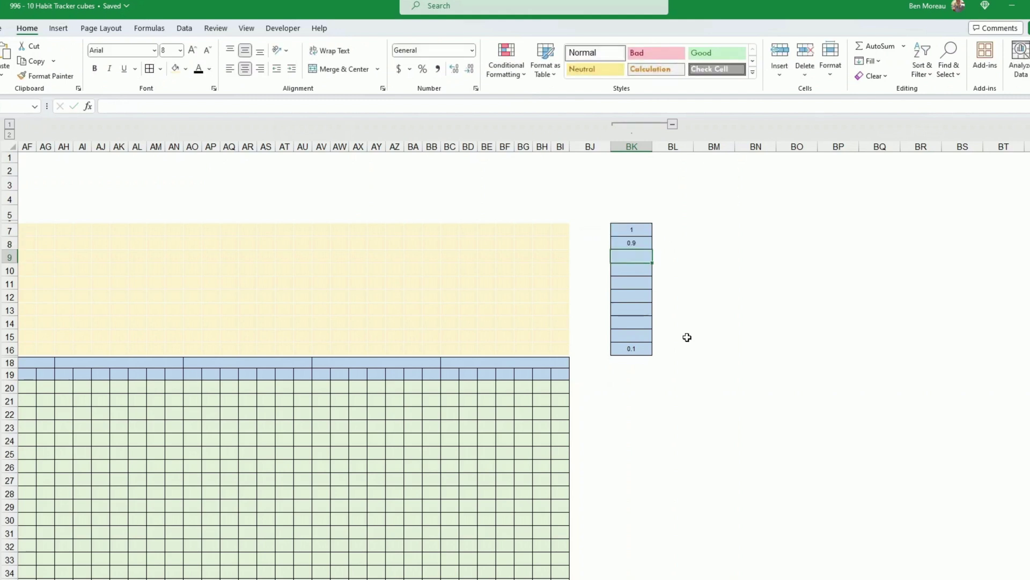
Fill the formula in BK8 down through BK15, leaving BK16 as the fixed lowest value.
left_click(640, 243)
left_click_drag(654, 250, 657, 338)
left_click(706, 297)
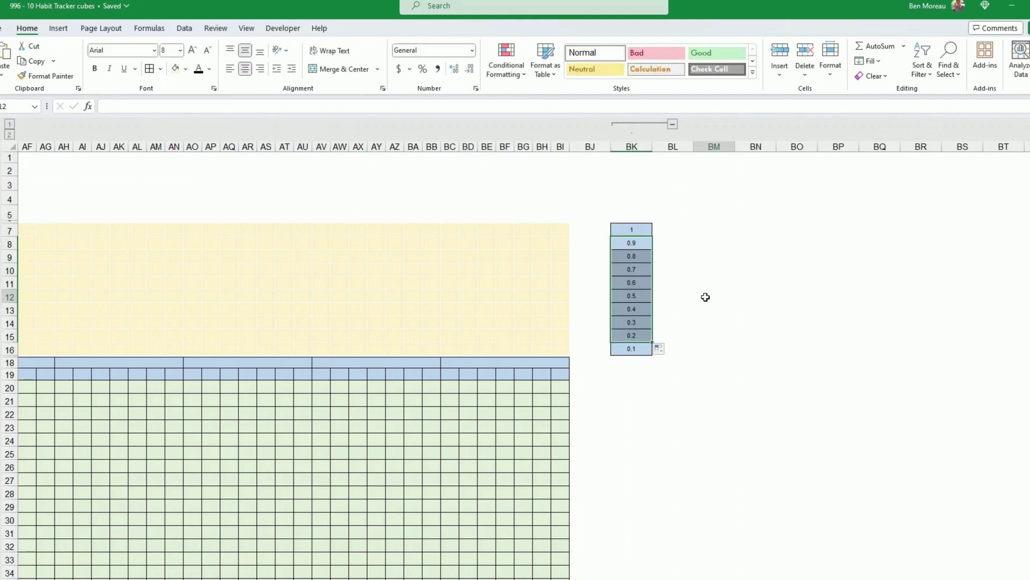
left_click(634, 349)
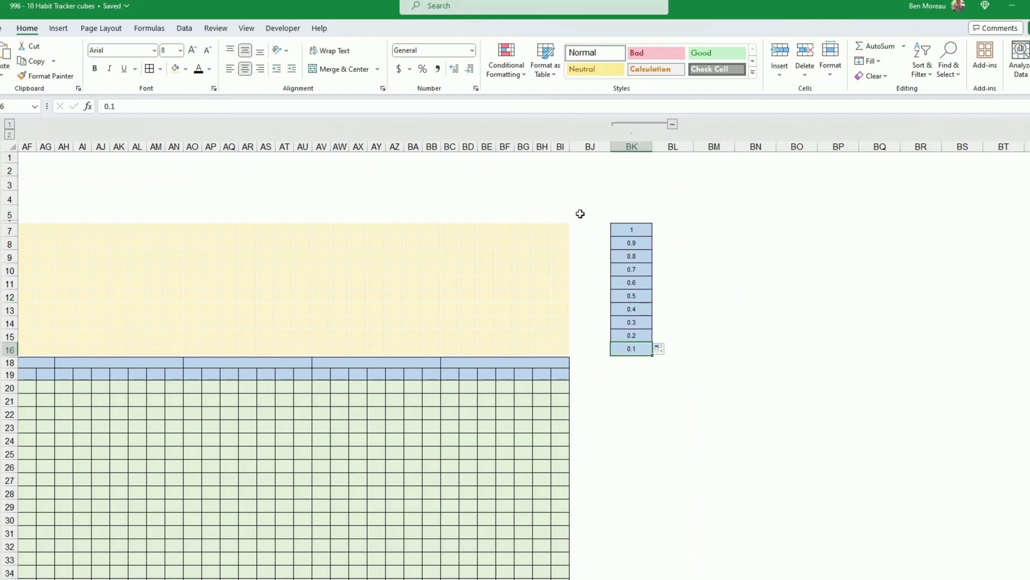
Reveal row 17 between the meter grid and the habit table and reduce it to a narrow spacer height.
left_click(561, 383)
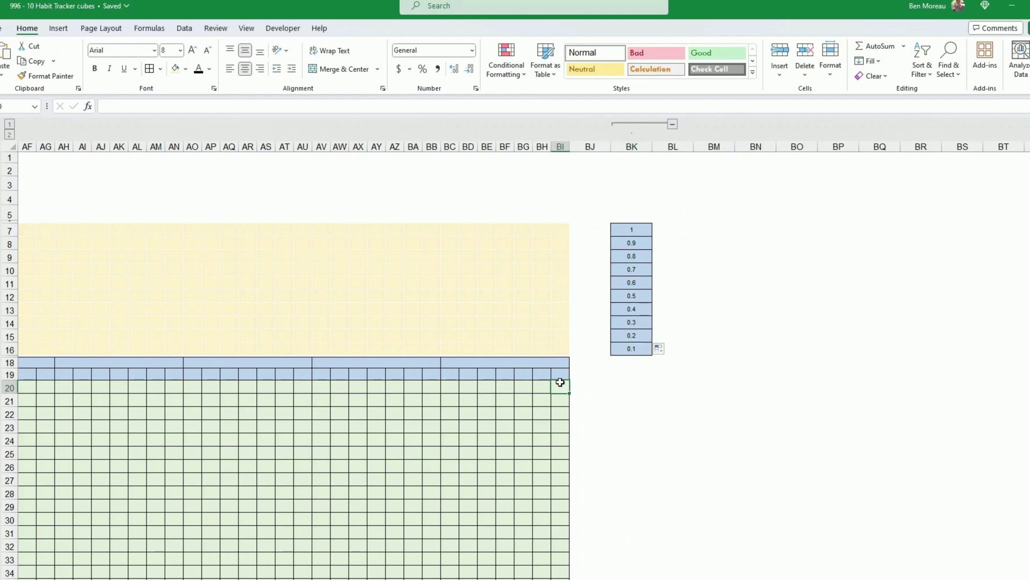
key("Home")
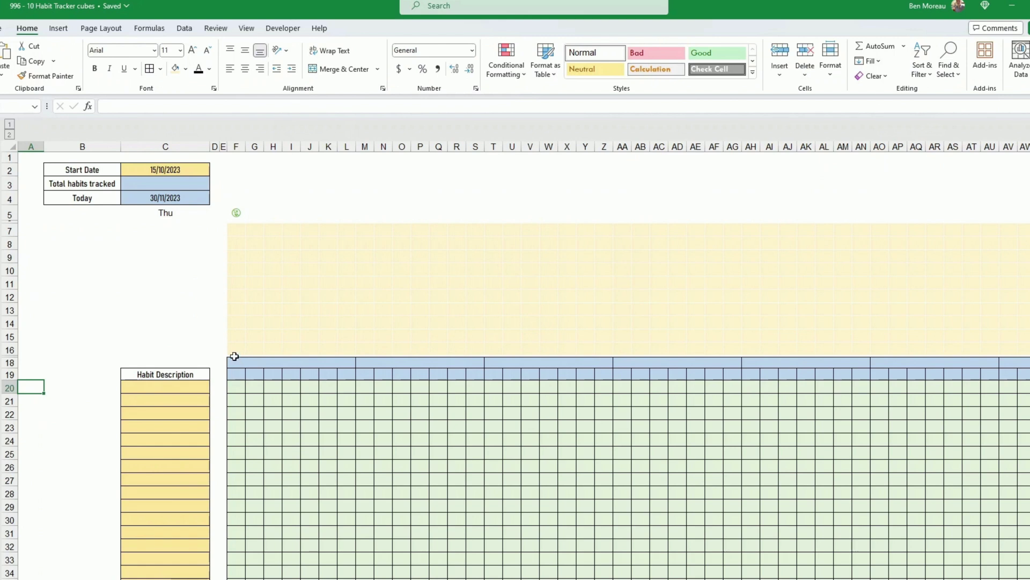
left_click(55, 358)
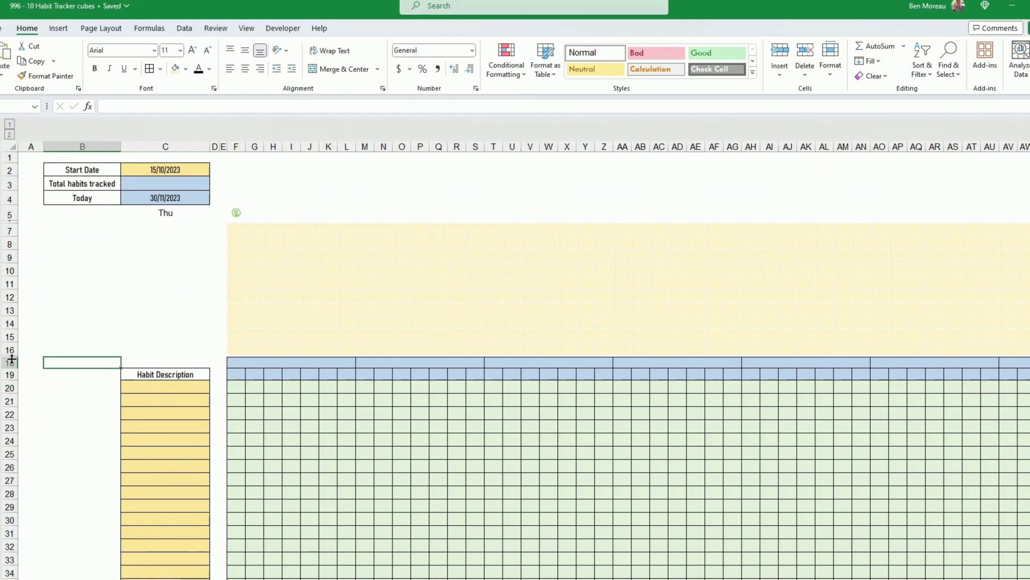
left_click_drag(12, 358, 11, 372)
left_click_drag(221, 364, 563, 371)
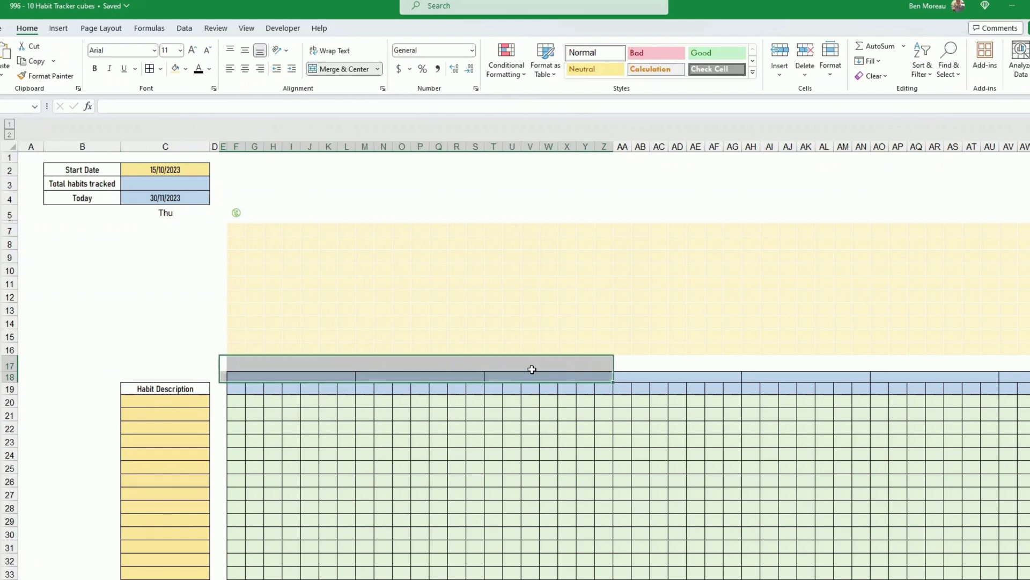
left_click(295, 363)
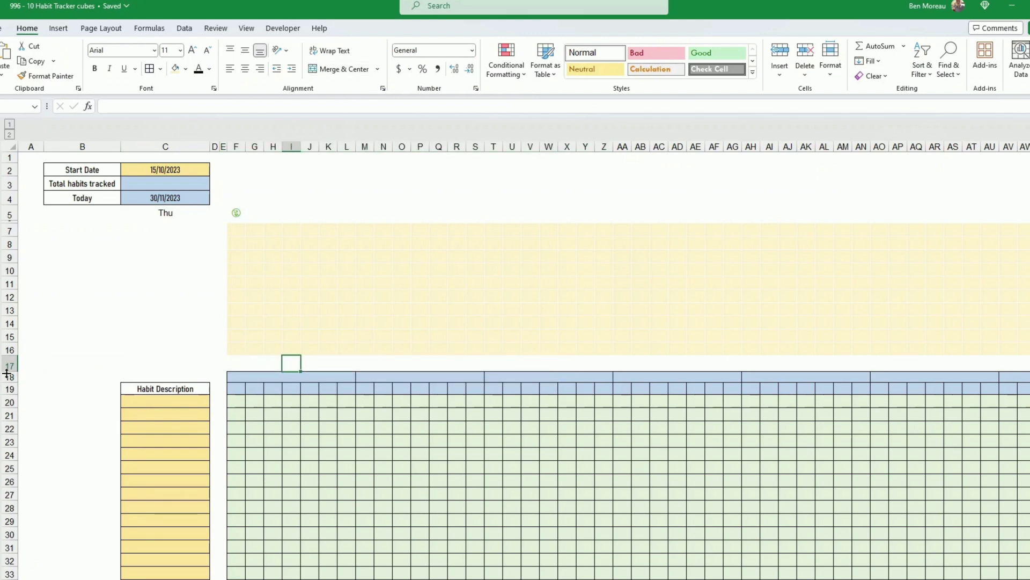
mouse_move(9, 370)
left_mouse_down()
mouse_move(9, 356)
mouse_move(9, 366)
left_mouse_up()
Examine the seven day cells F19:L19 and the merged week cell F18:L18 above them.
left_click(122, 405)
left_click(247, 405)
left_click(237, 382)
left_click_drag(237, 383, 353, 383)
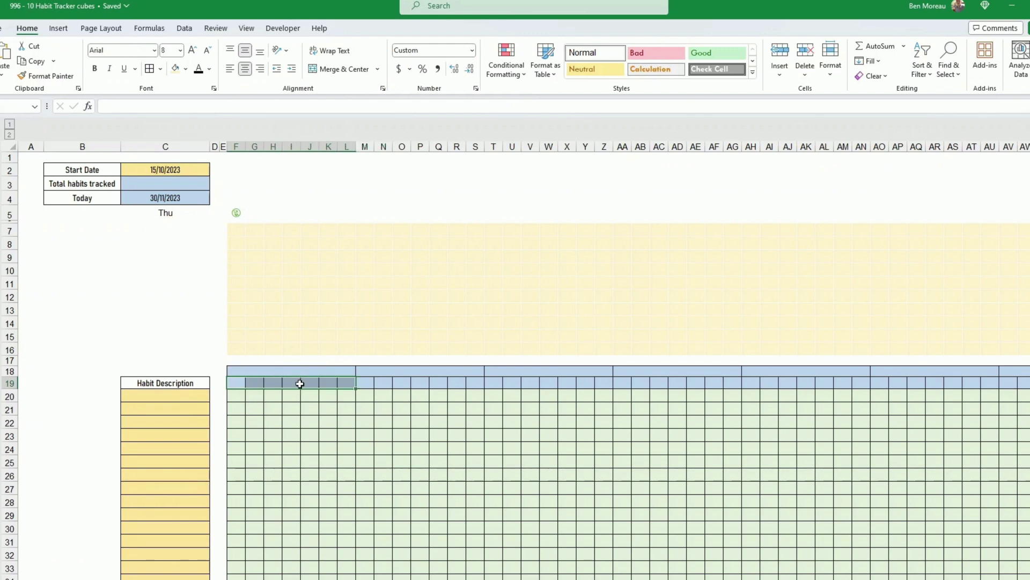
left_click(237, 367)
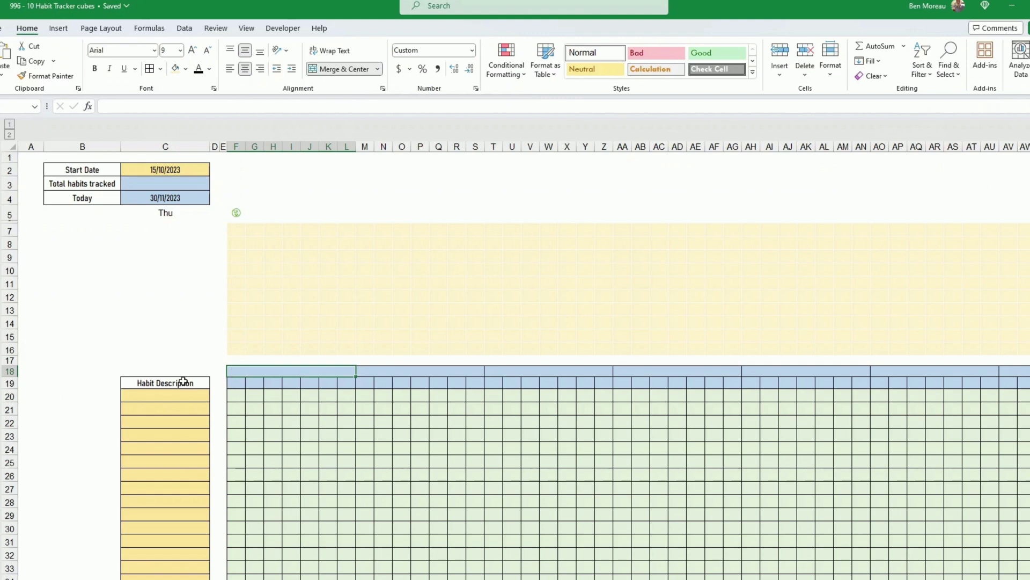
left_click_drag(236, 382, 341, 381)
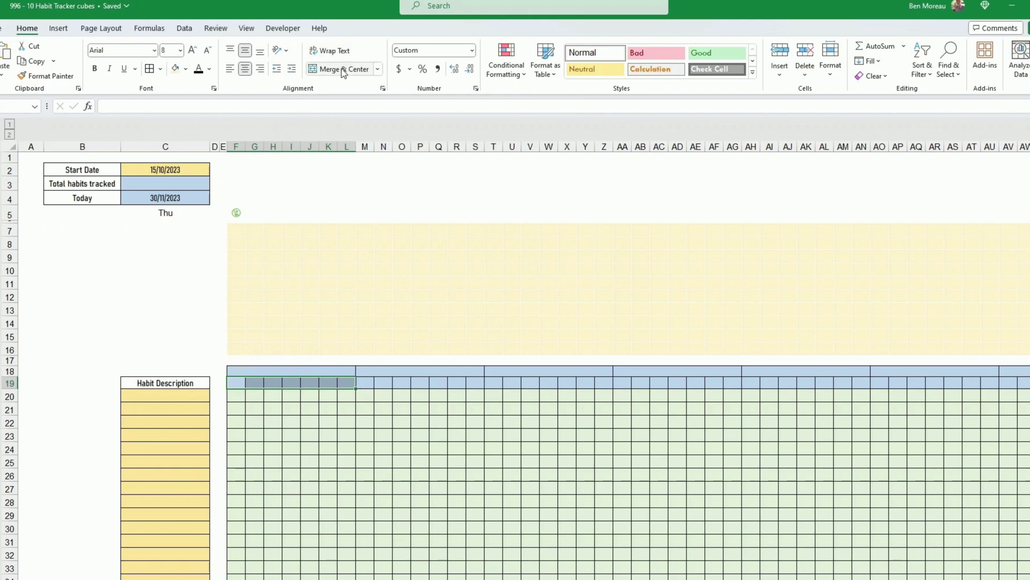
left_click(260, 408)
Link the first day cell F19 to the start date with the formula =C2.
left_click(234, 384)
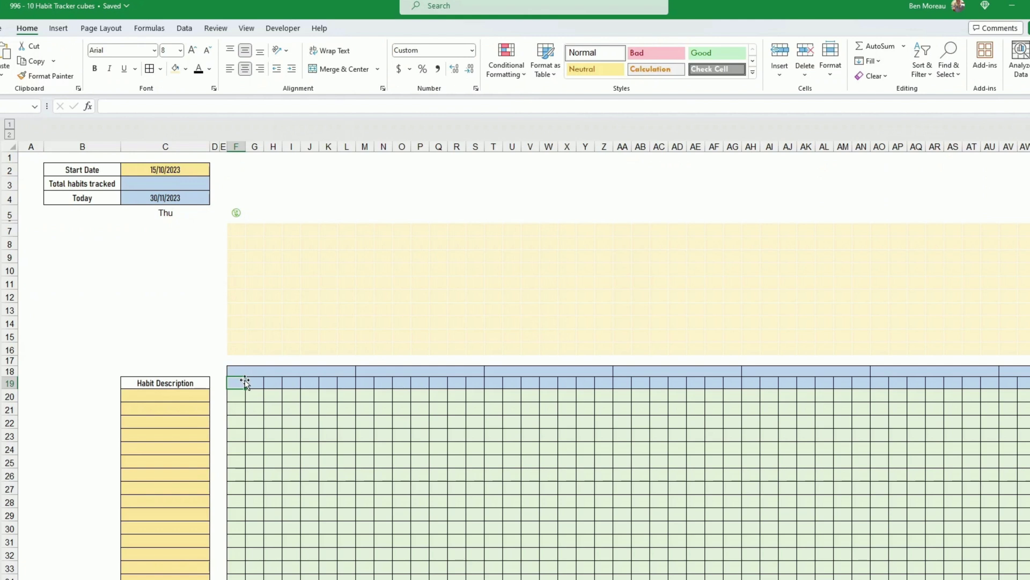
type("=")
left_click(165, 169)
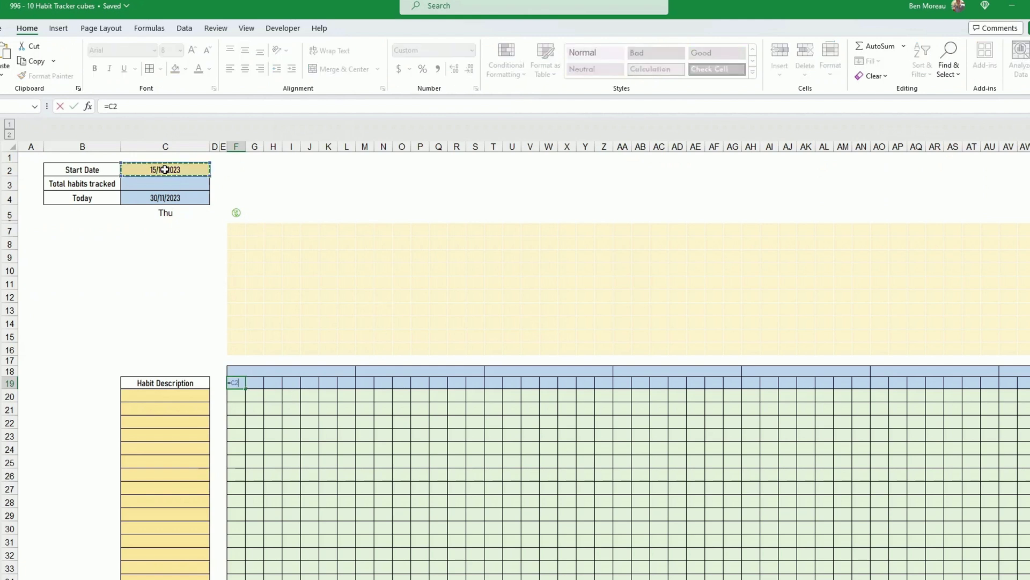
key("Return")
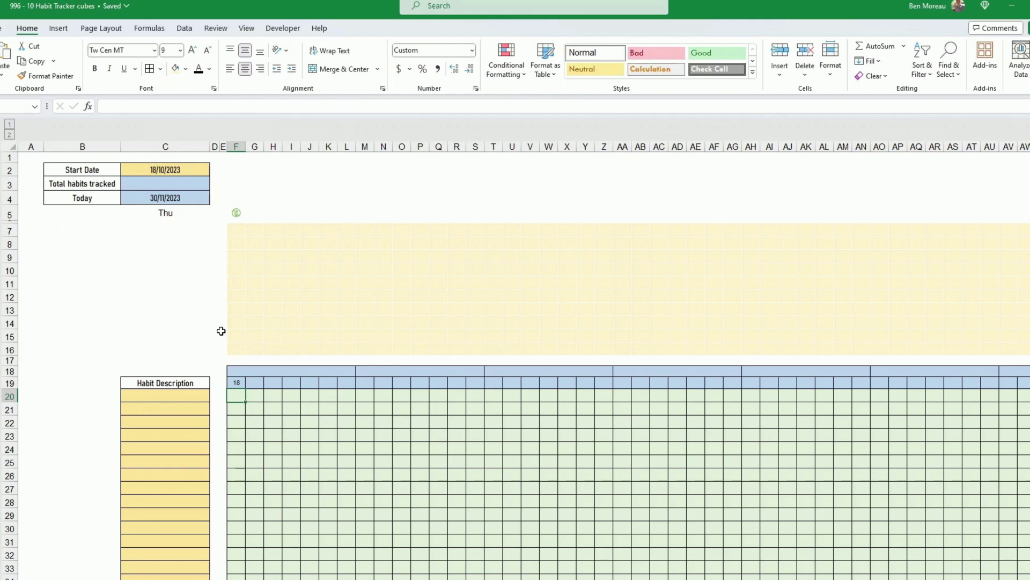
Apply the custom number format dd to cell F19.
left_click(237, 384)
right_click(238, 384)
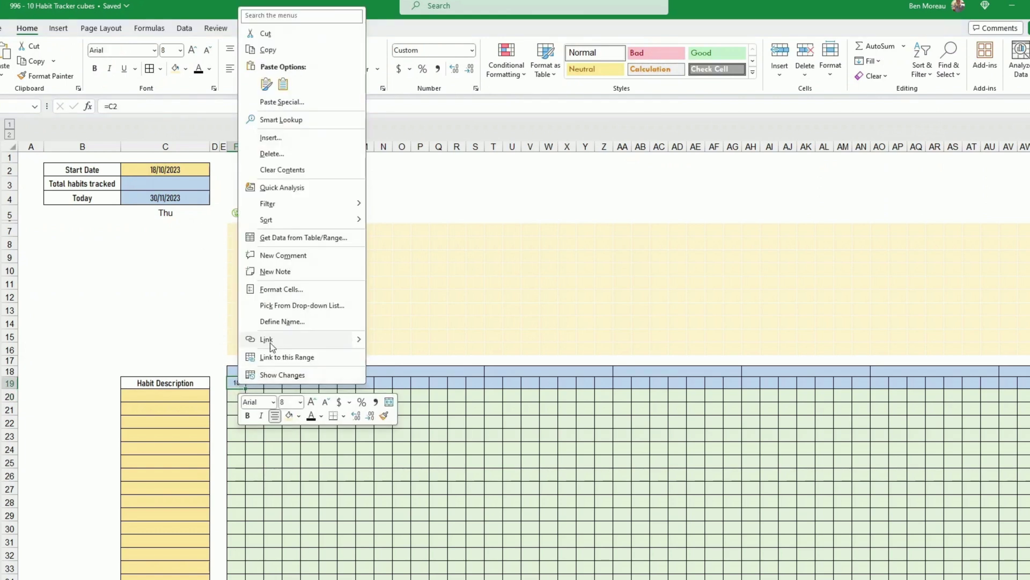
left_click(283, 290)
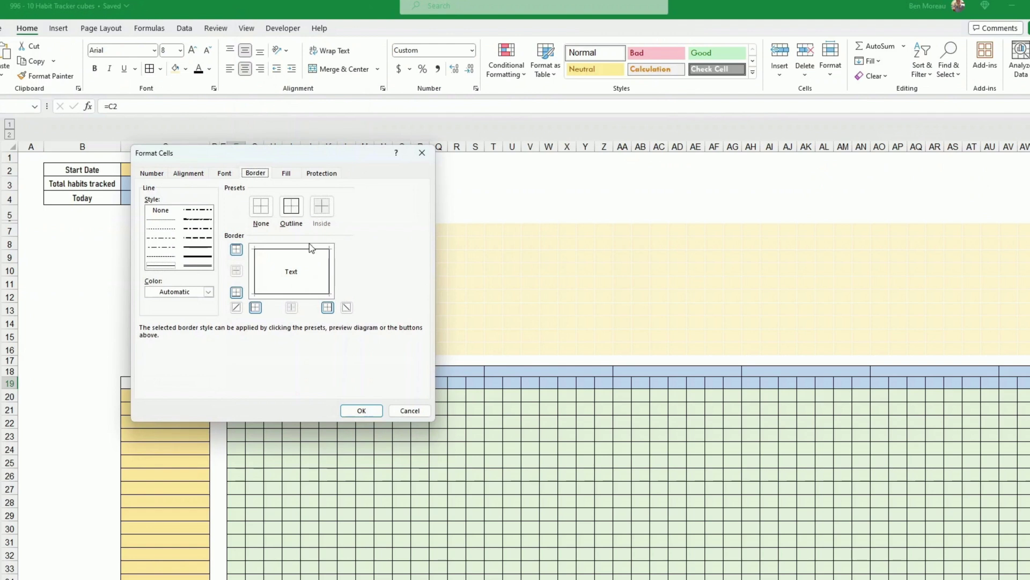
left_click(152, 173)
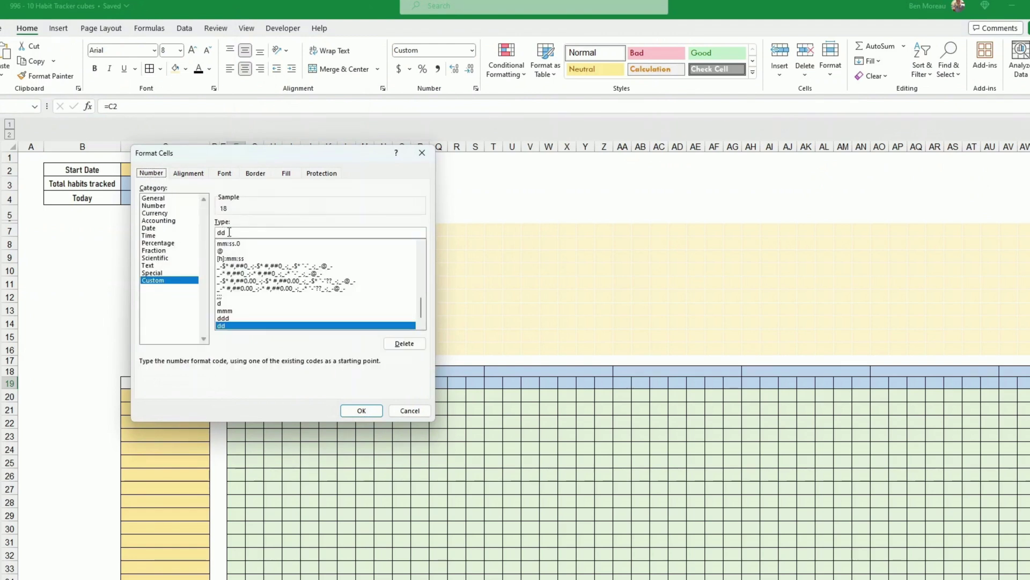
left_click(361, 410)
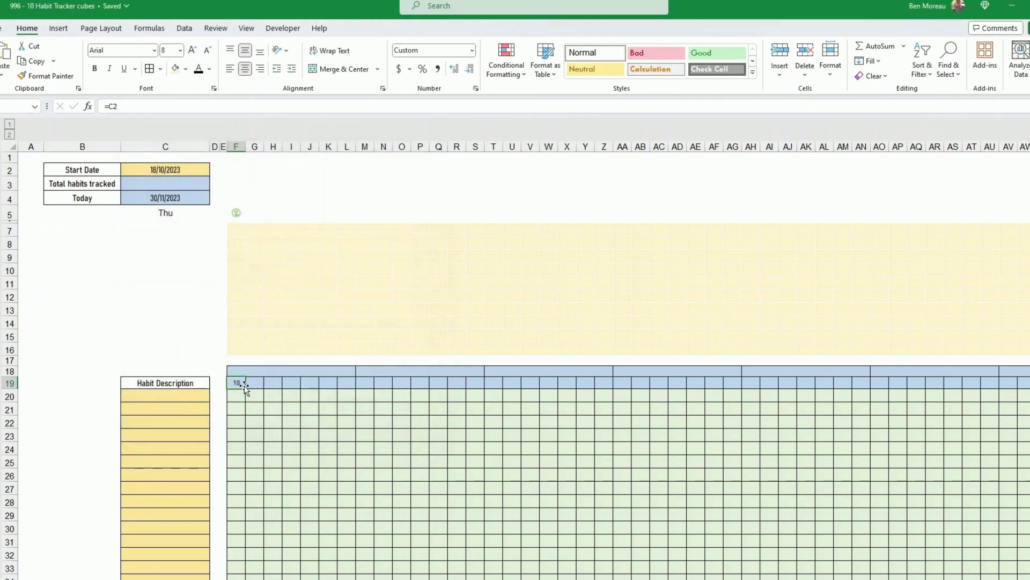
Enter =F19+1 in G19 and fill the formula across the remaining day cells of row 19.
left_click(250, 382)
type("=")
key("Left")
type("+1")
key("Return")
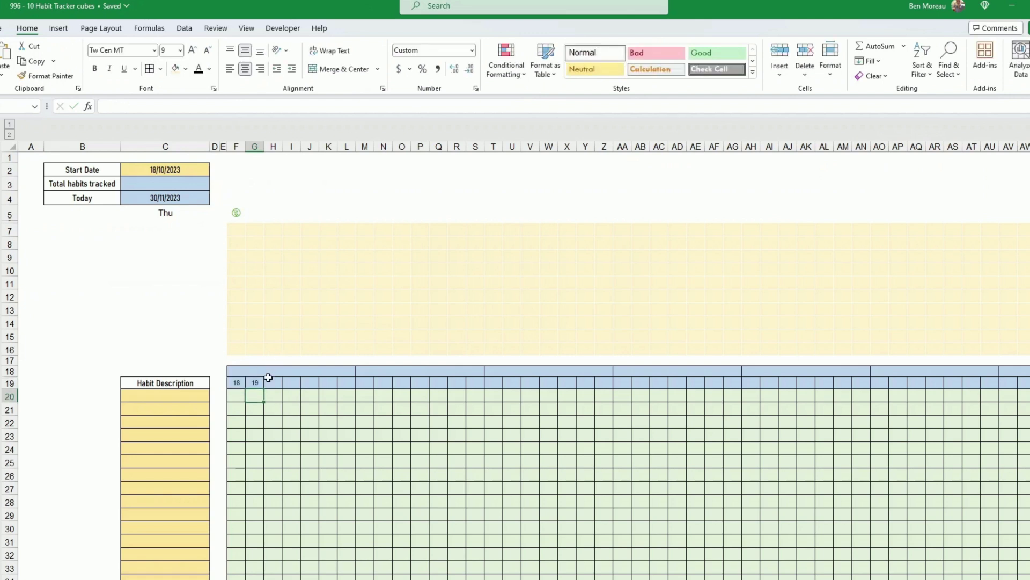
left_click(252, 383)
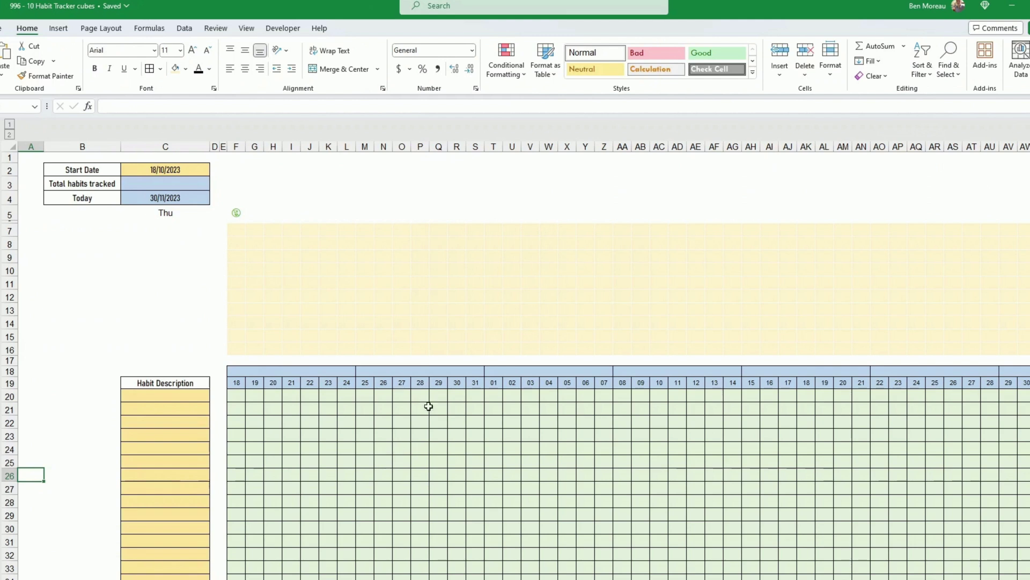
Link the first merged week cell F18:L18 to the day below it with the formula =F19.
left_click(497, 383)
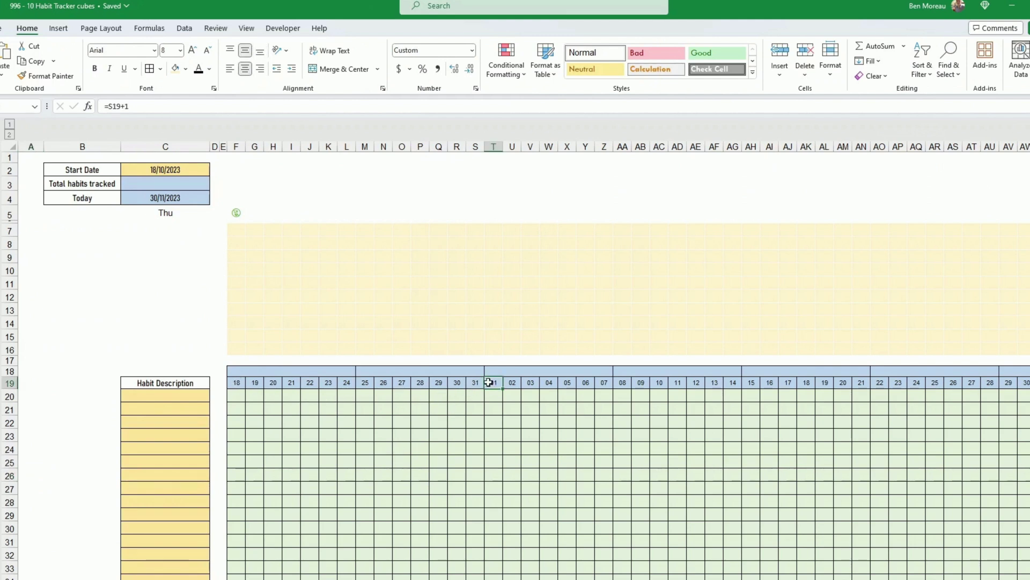
left_click(237, 382)
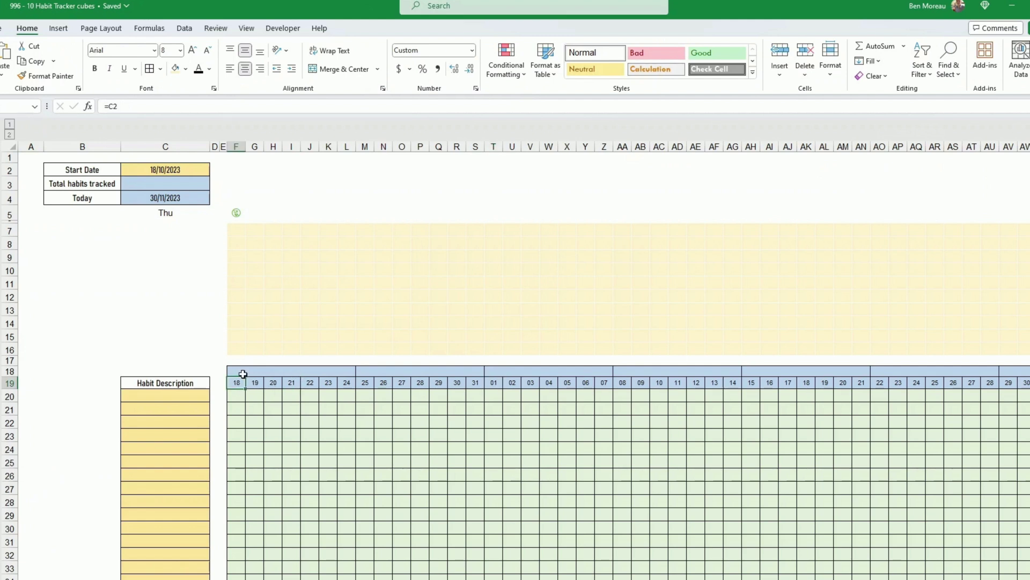
left_click(236, 369)
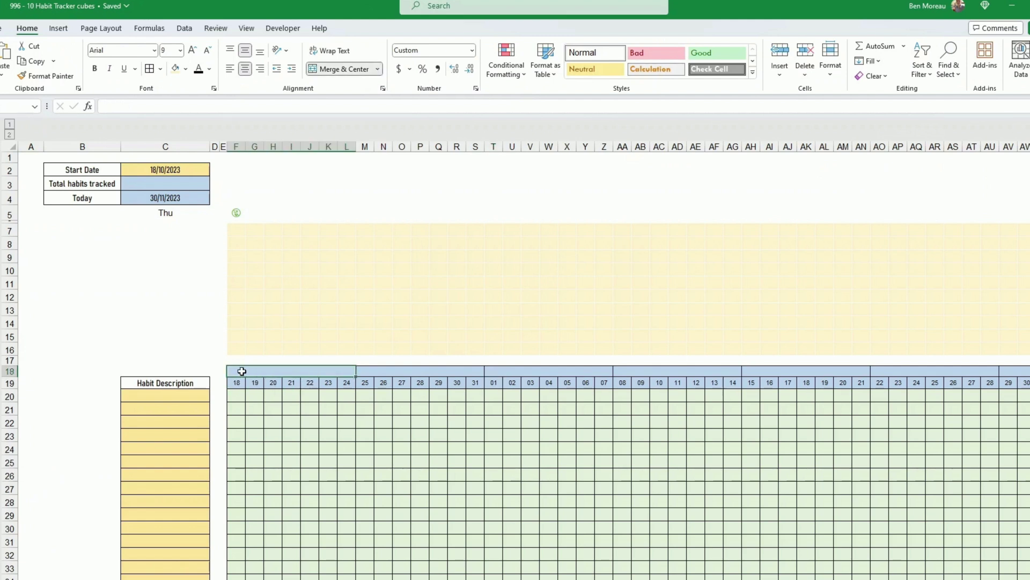
type("=")
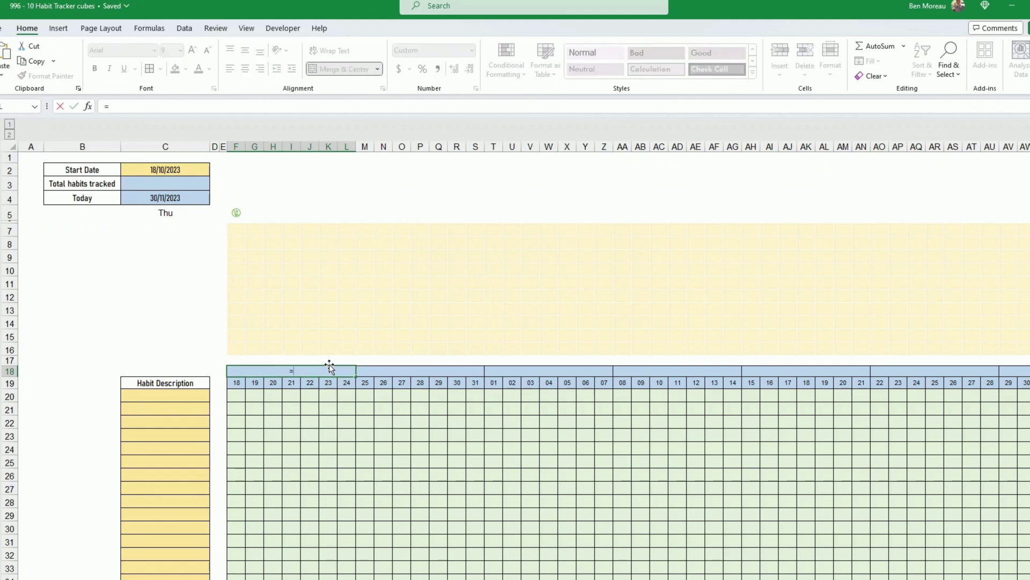
key("Down")
key("ctrl+Return")
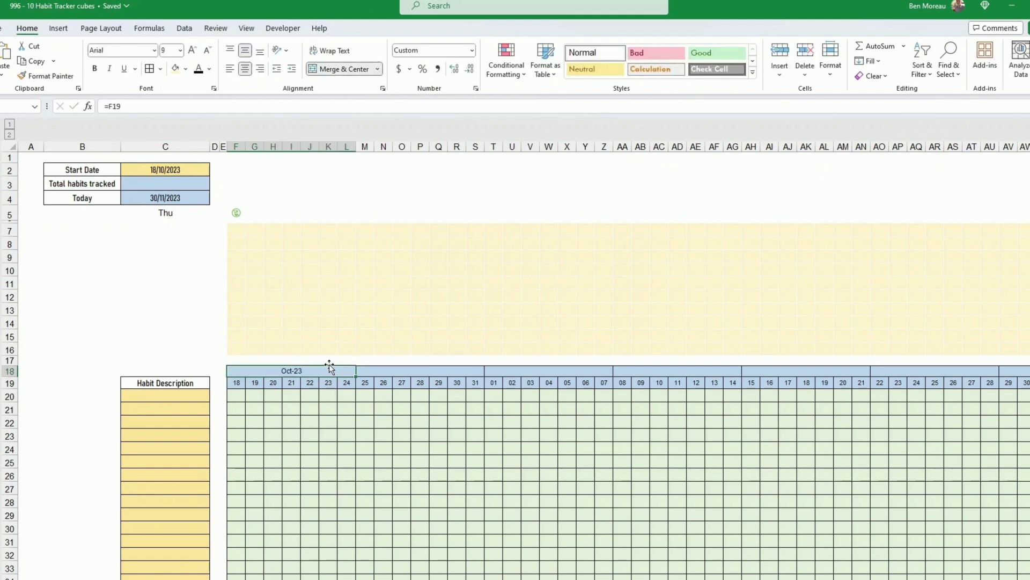
Apply the custom number format mmm-yy to the merged week cell F18:L18.
right_click(318, 369)
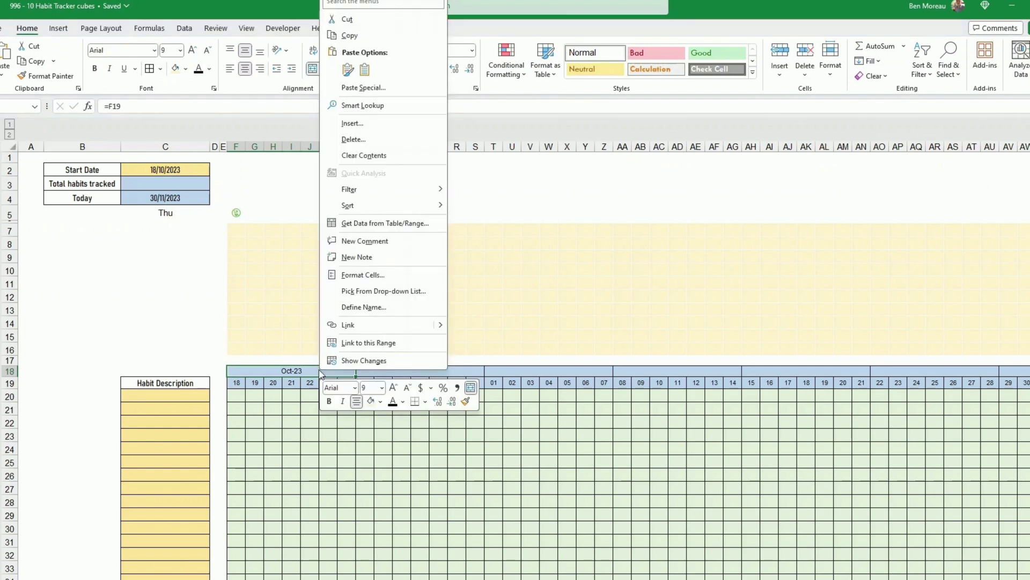
left_click(363, 274)
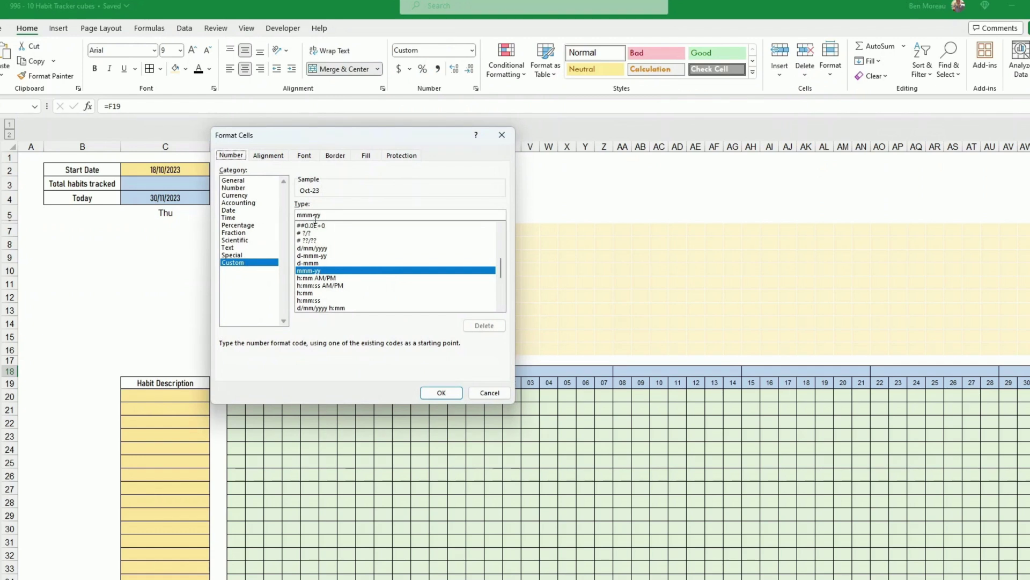
left_click(440, 393)
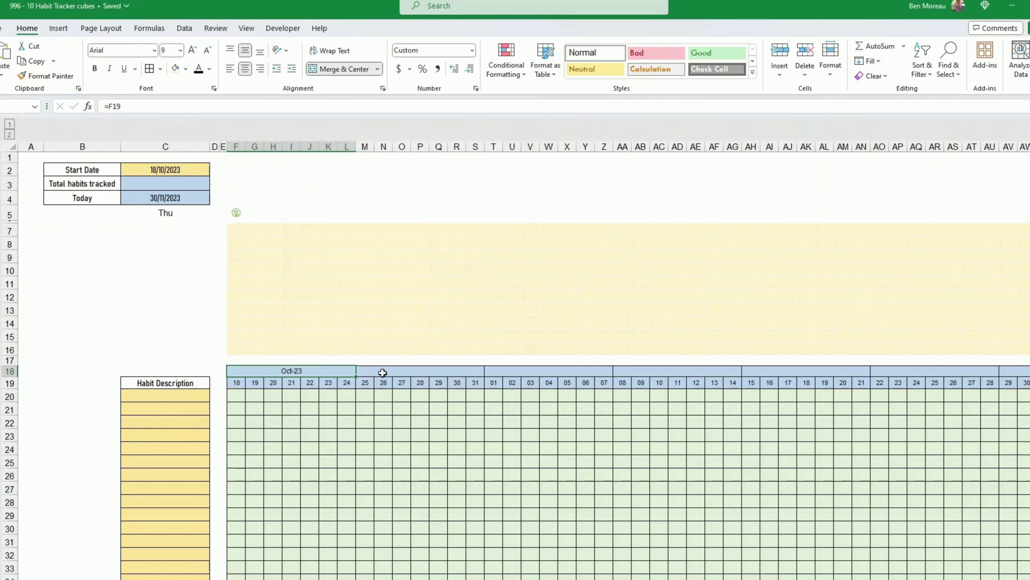
Link the second merged week cell M18:S18 to its first day with the formula =M19.
left_click(364, 370)
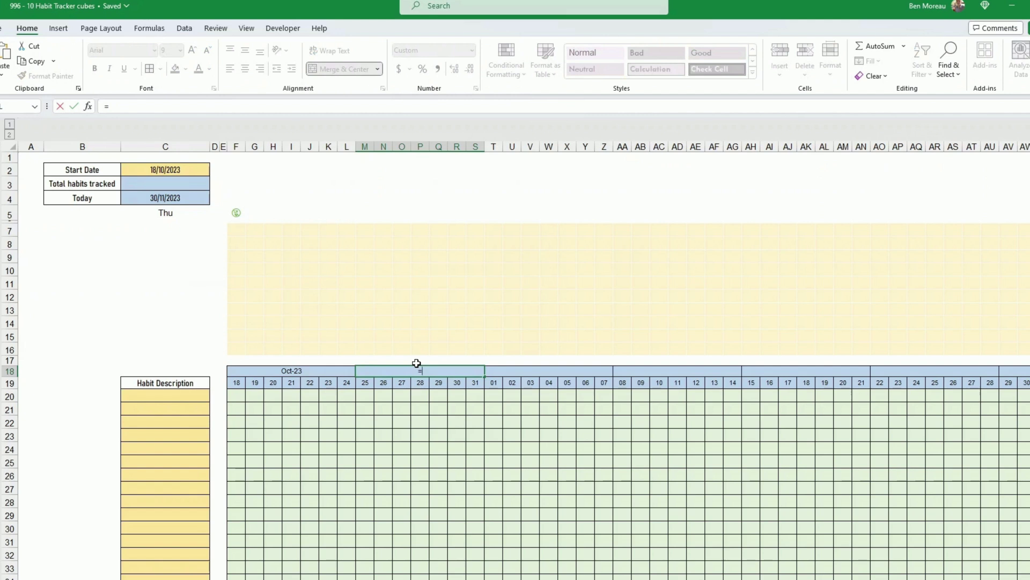
left_click(367, 382)
key("Return")
Copy the M18:S18 month formula into the next four merged week cells of row 18, starting at T18, AA18, AH18 and AO18.
left_click(439, 368)
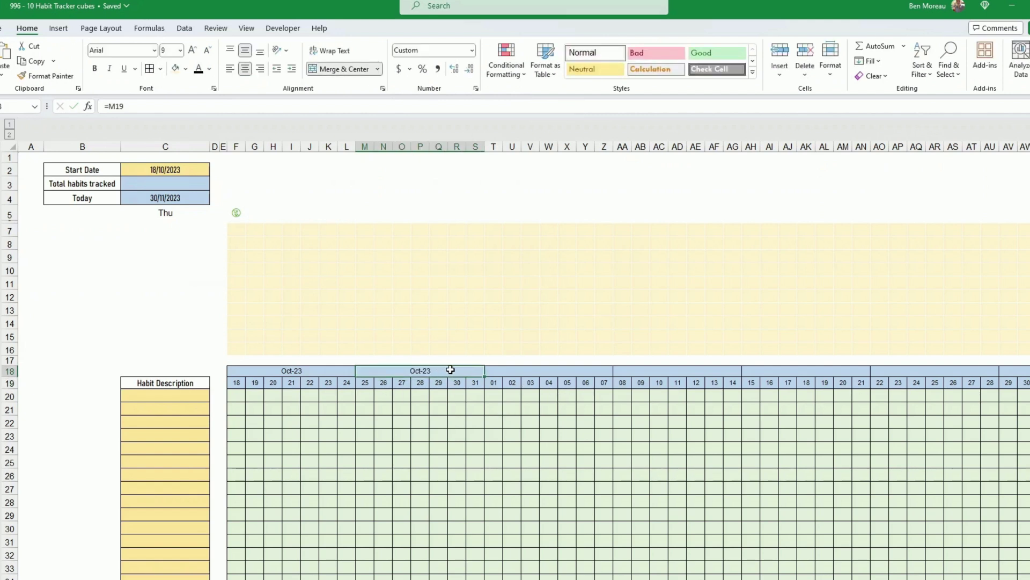
key("ctrl+c")
left_click(526, 371)
key("ctrl+v")
left_click(659, 371)
key("ctrl+v")
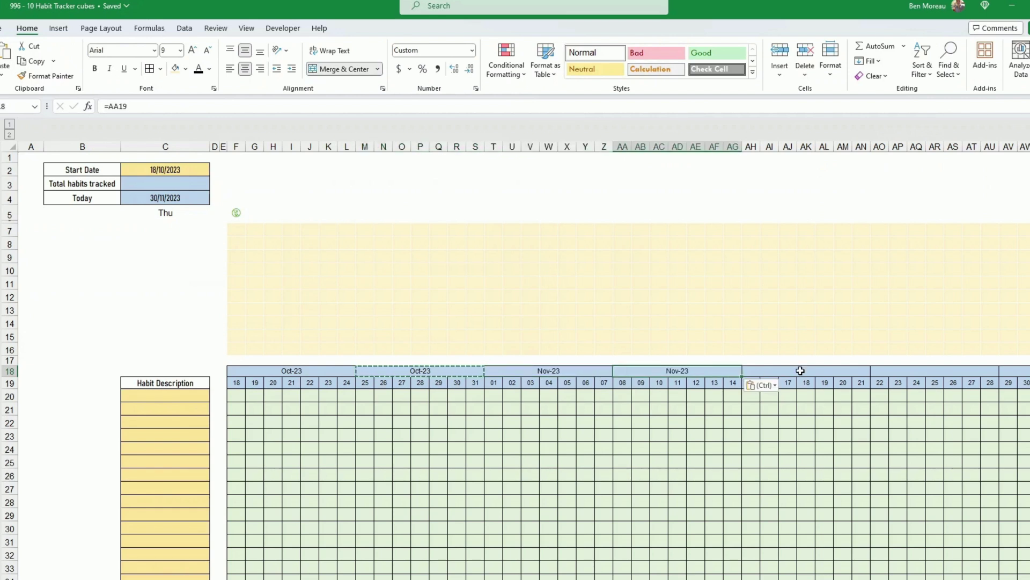
left_click(800, 370)
key("ctrl+v")
left_click(899, 368)
key("ctrl+v")
left_click(82, 383)
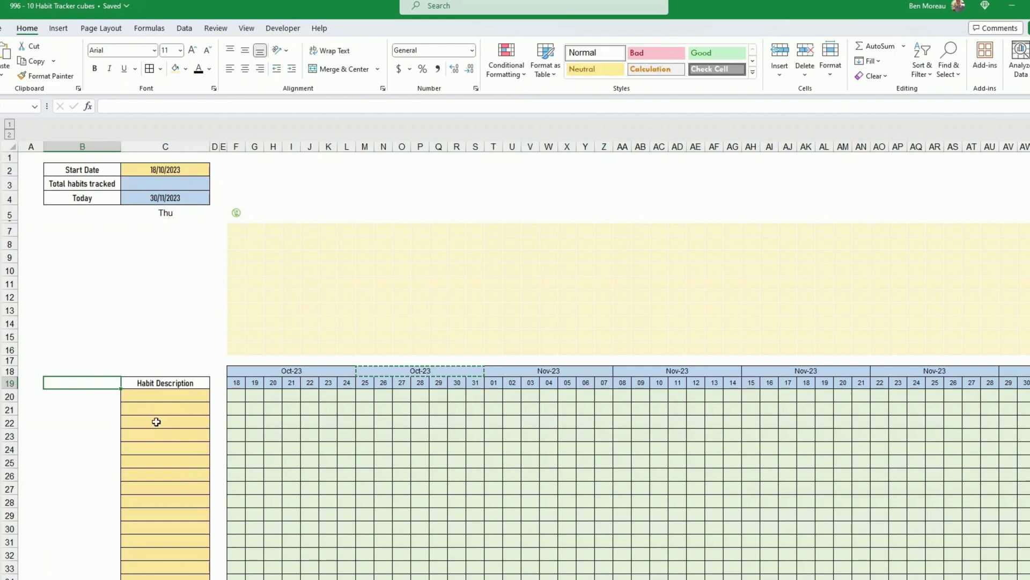
Reference the start date in cell C1 with the formula =C2.
left_click(164, 213)
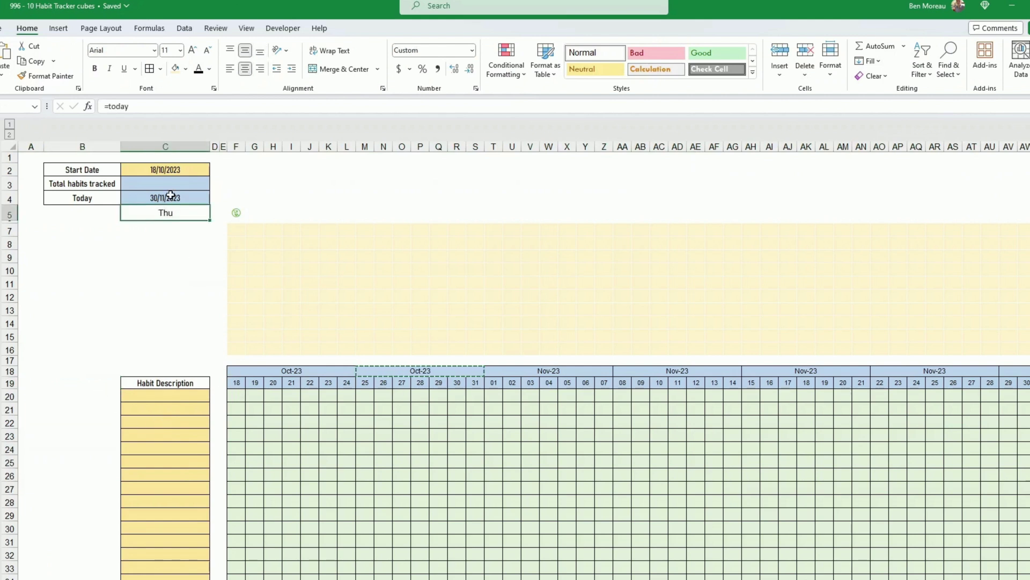
left_click(152, 159)
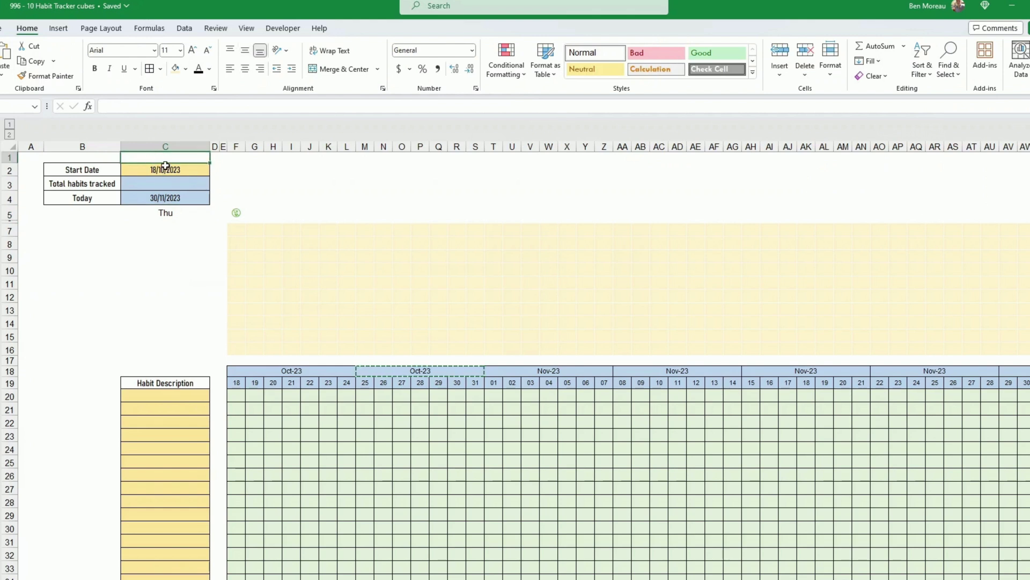
type("=")
left_click(185, 174)
key("Return")
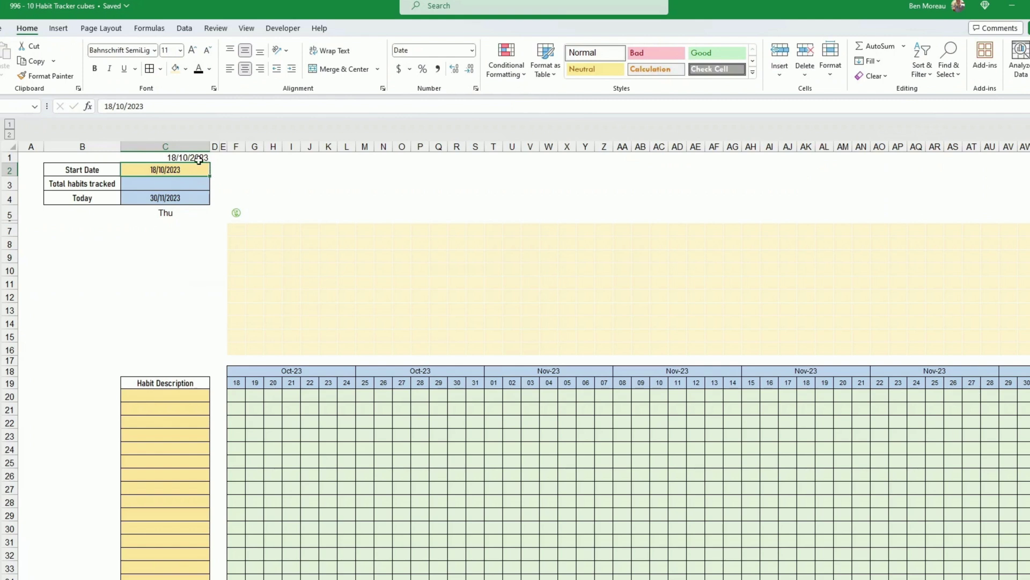
Apply the custom number format dddd to cell C1 to show the full weekday name.
left_click(177, 156)
right_click(177, 156)
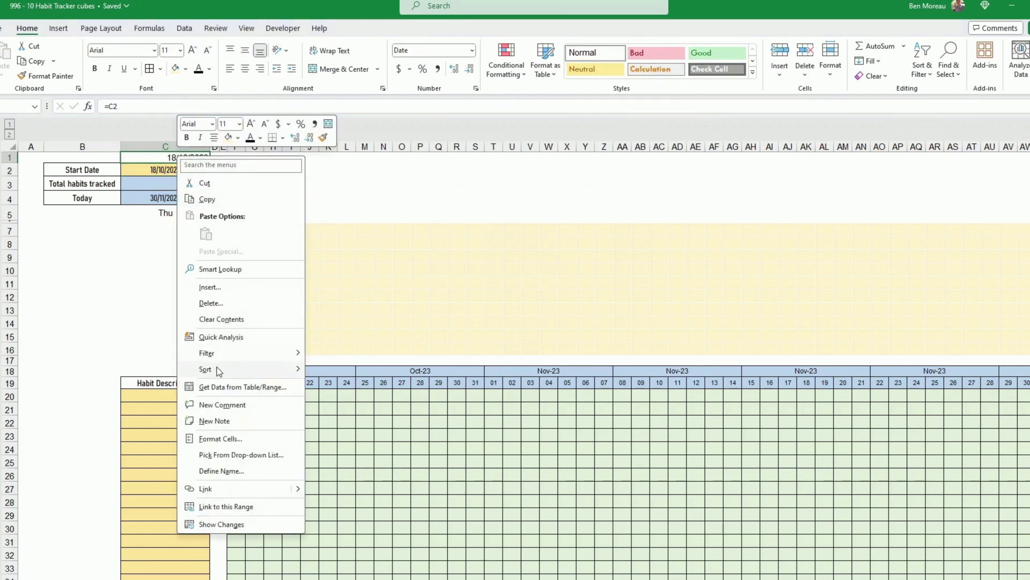
left_click(226, 439)
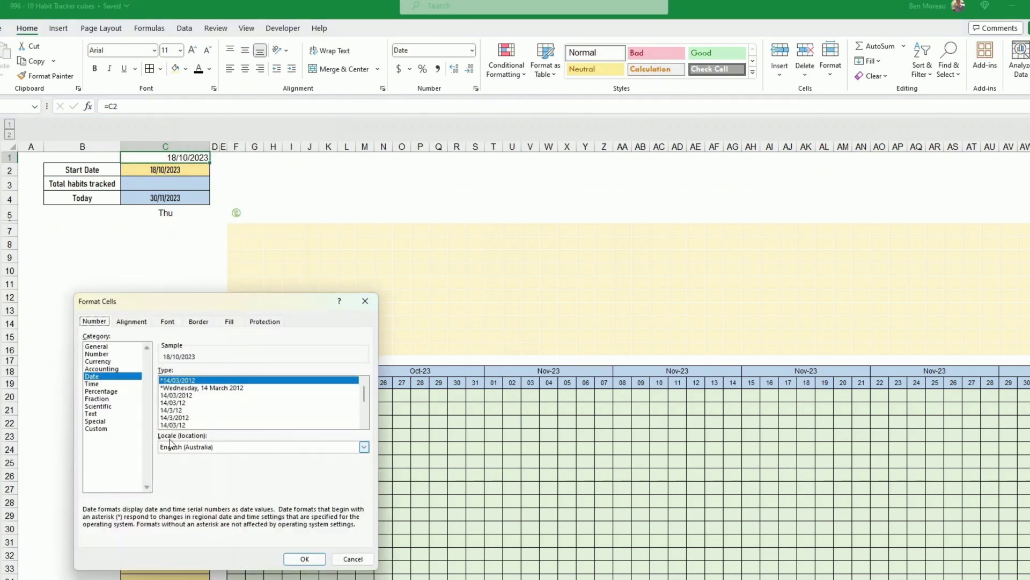
left_click(110, 429)
left_click_drag(194, 383, 140, 375)
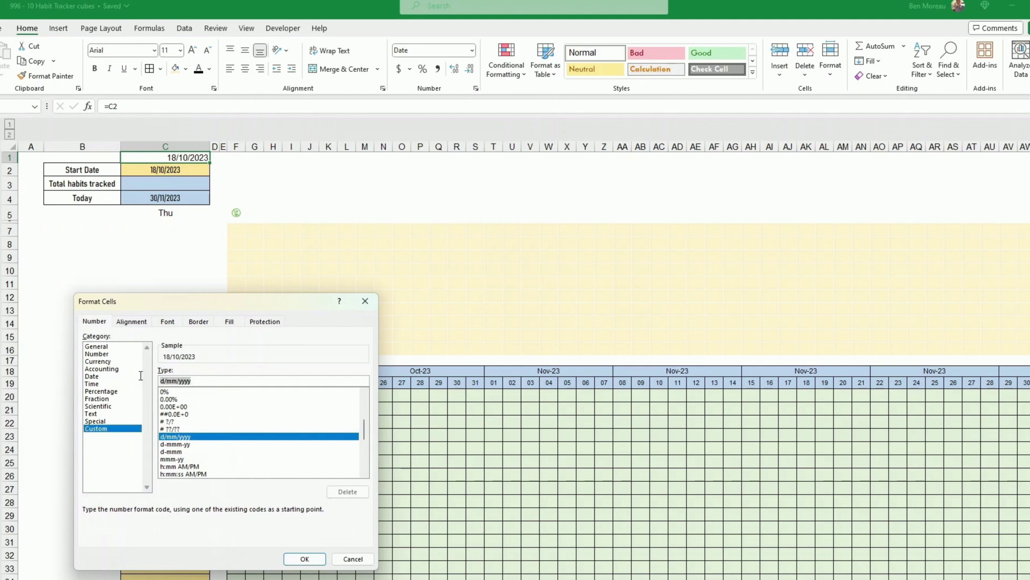
type("dddd")
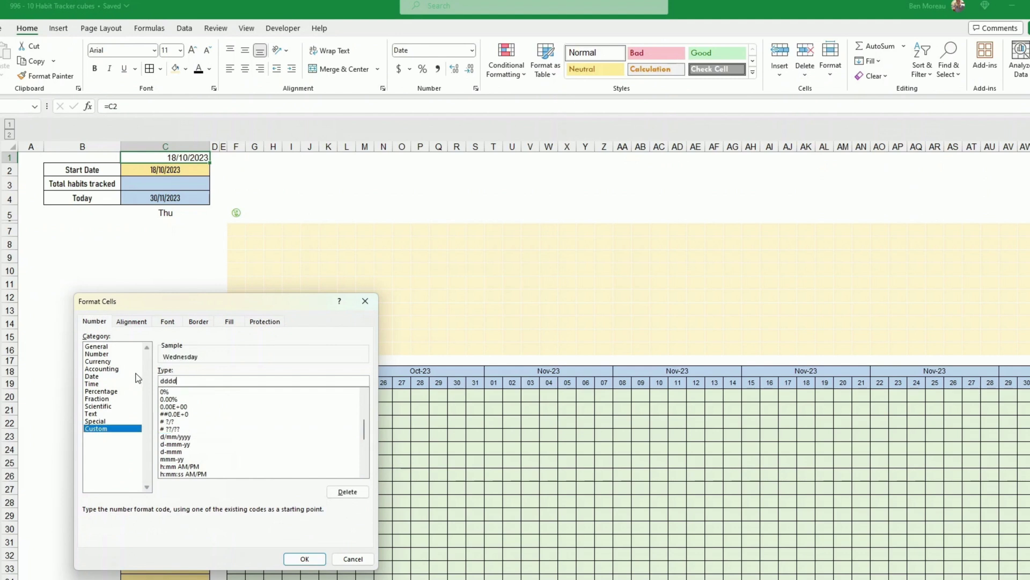
left_click(304, 558)
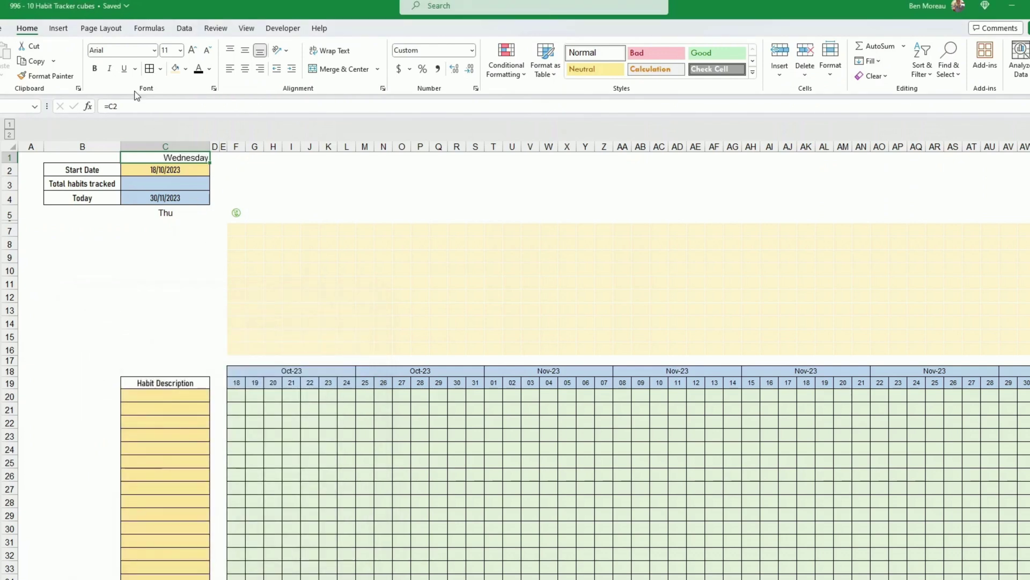
Copy the weekday format from C1 to C5 and center both cells.
left_click(46, 75)
left_click(180, 213)
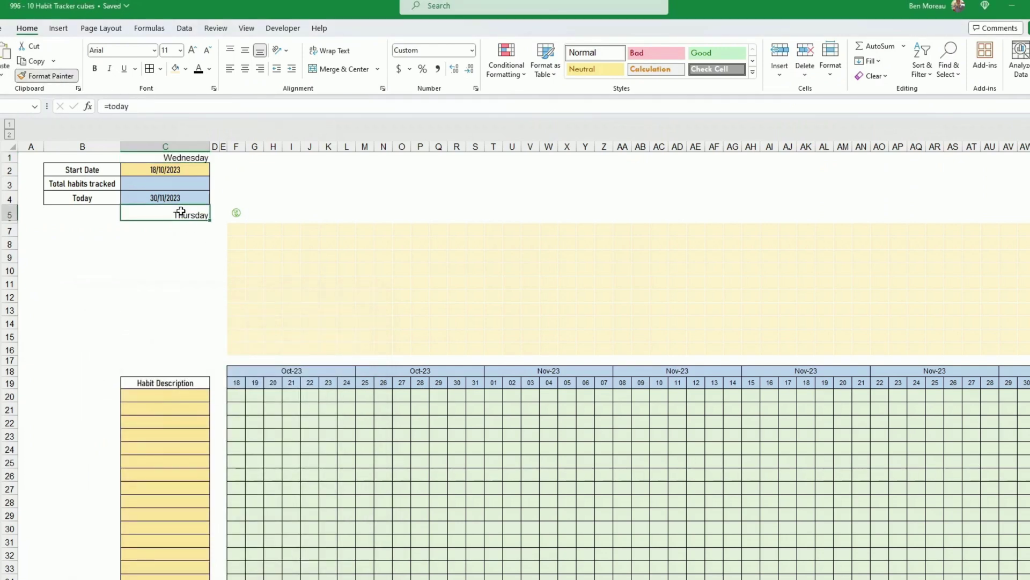
key("Up")
key("Up")
key("Up")
key("Up")
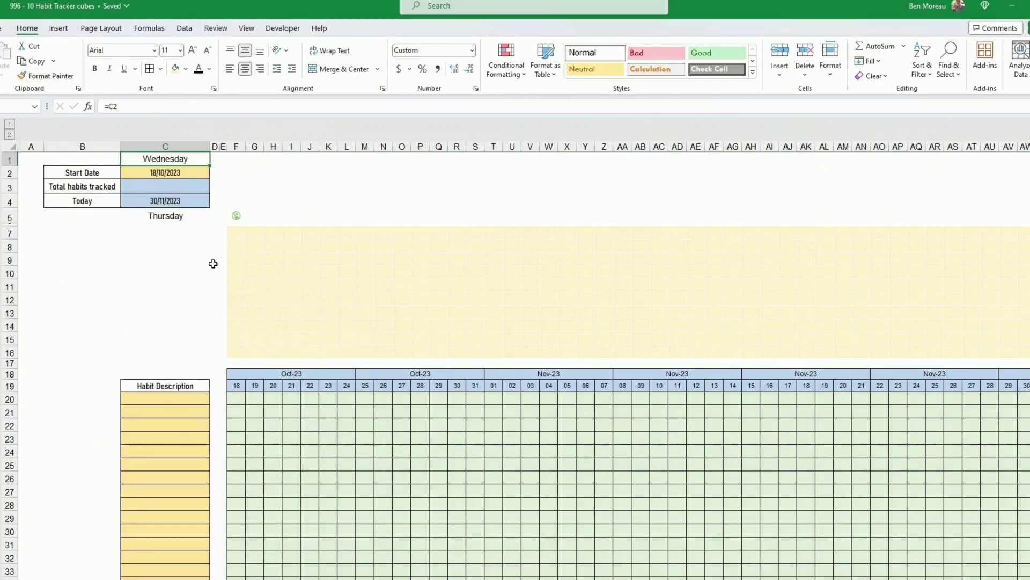
Set the start date in C2 to 15/10/2023.
left_click(241, 388)
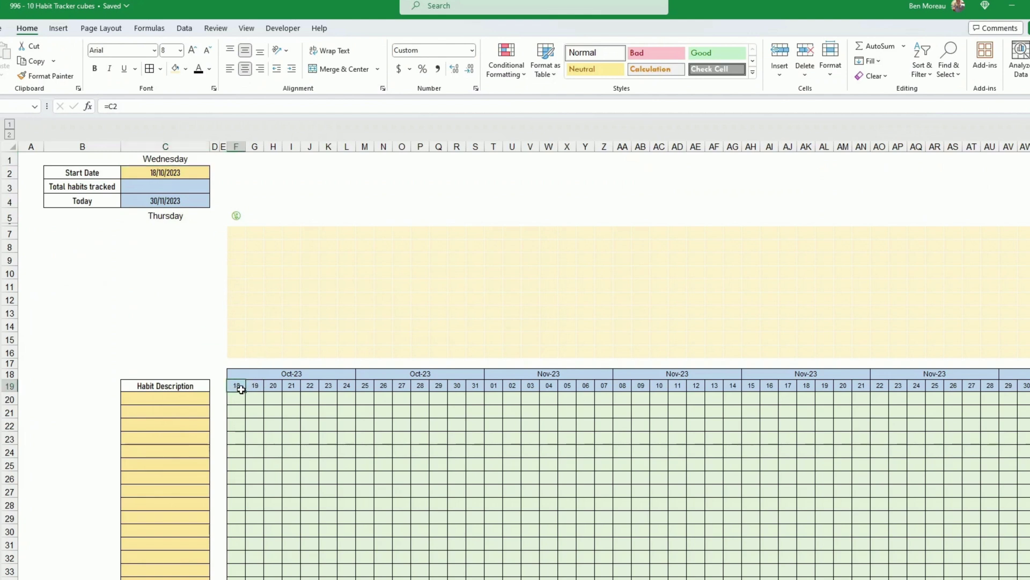
left_click(165, 173)
type("15/10")
key("Return")
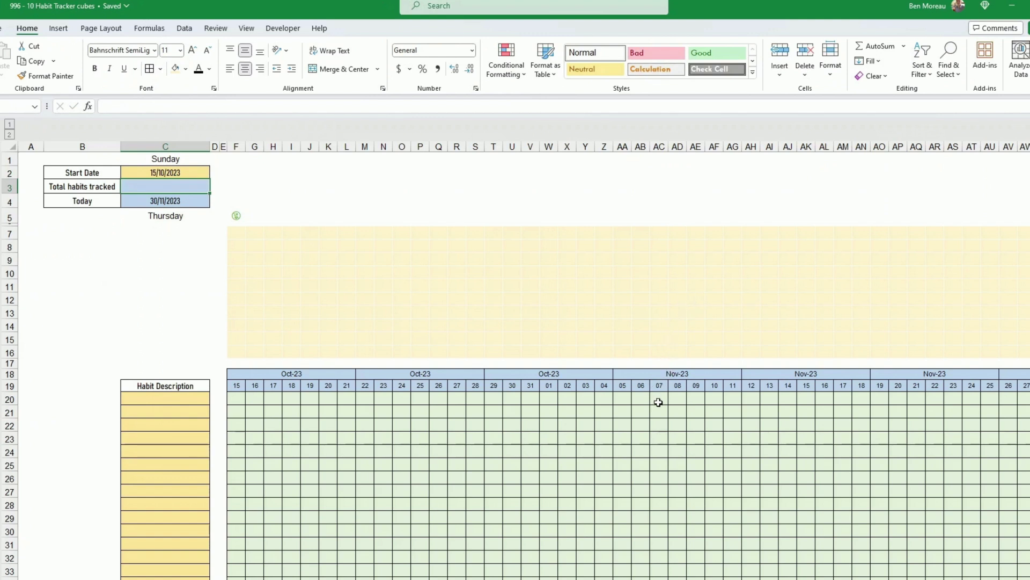
Examine the date headers, the green daily grid and the Habit Description cells C20:C39.
left_click(638, 410)
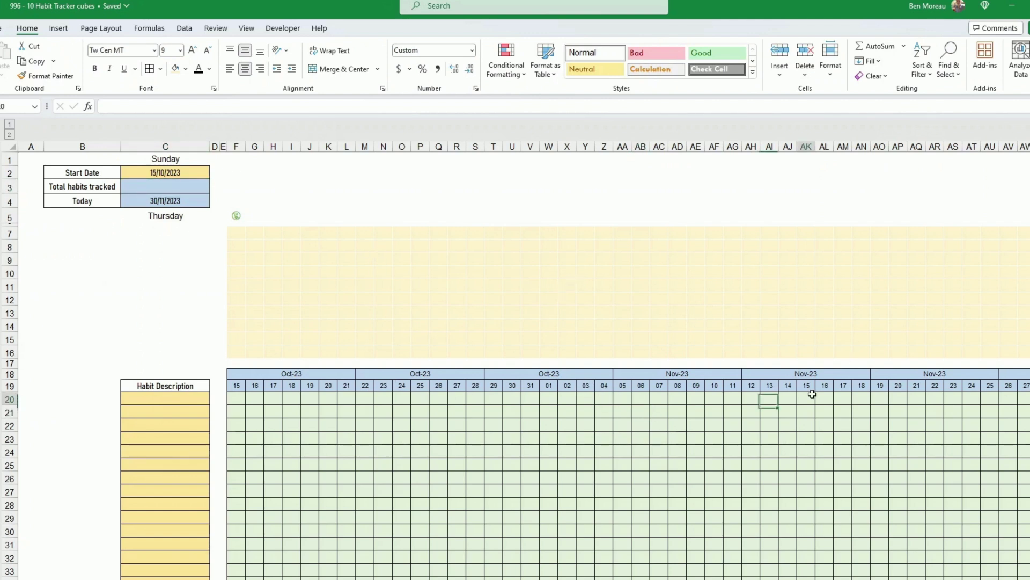
left_click(605, 451)
scroll(398, 314, "down", 1)
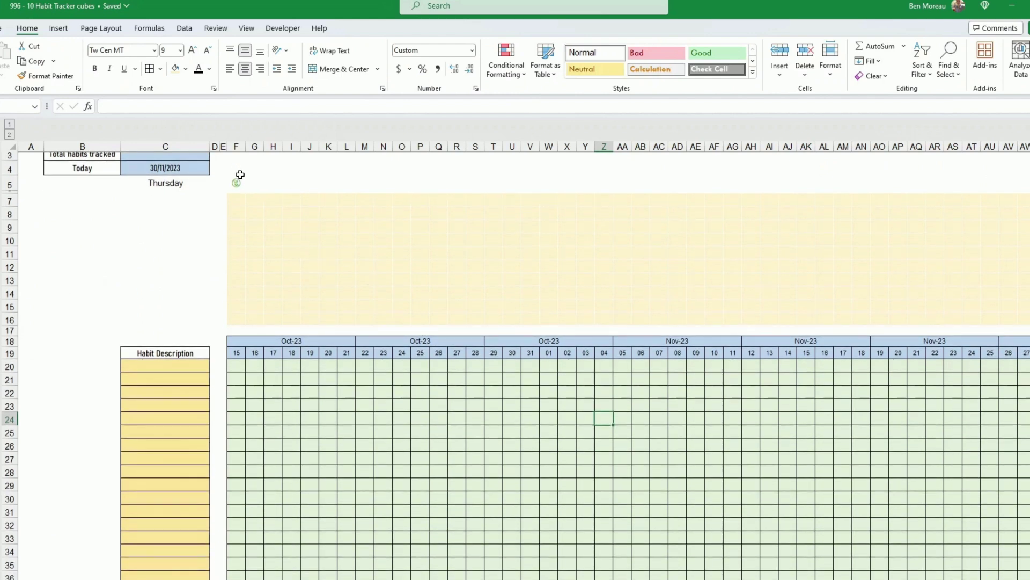
scroll(306, 363, "down", 1)
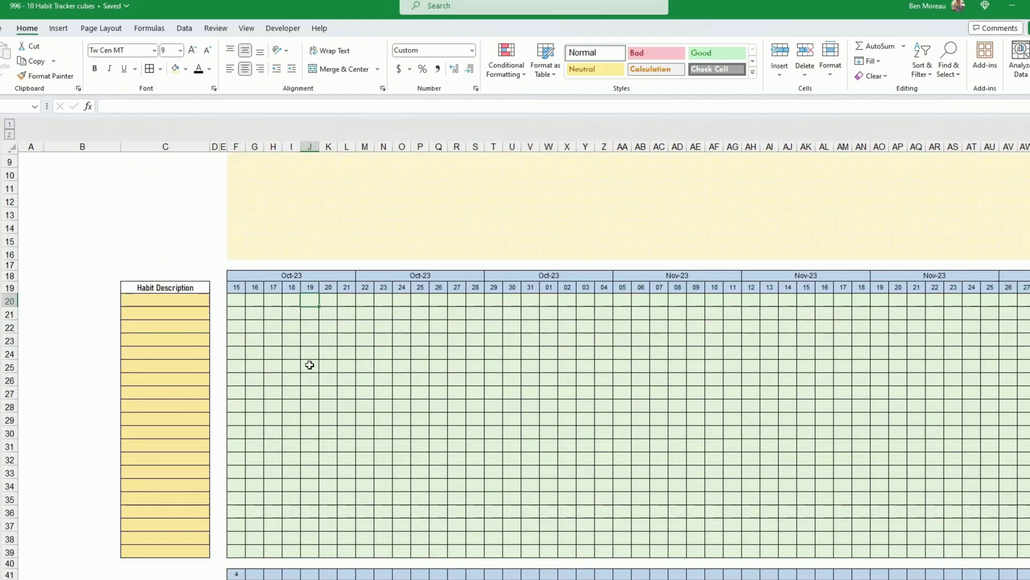
scroll(322, 317, "down", 1)
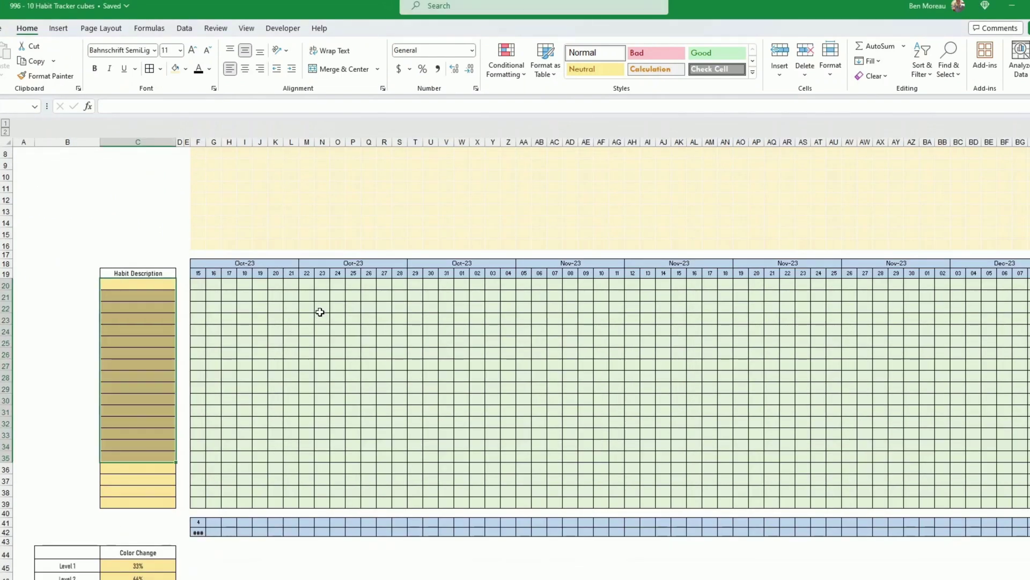
left_click(320, 312)
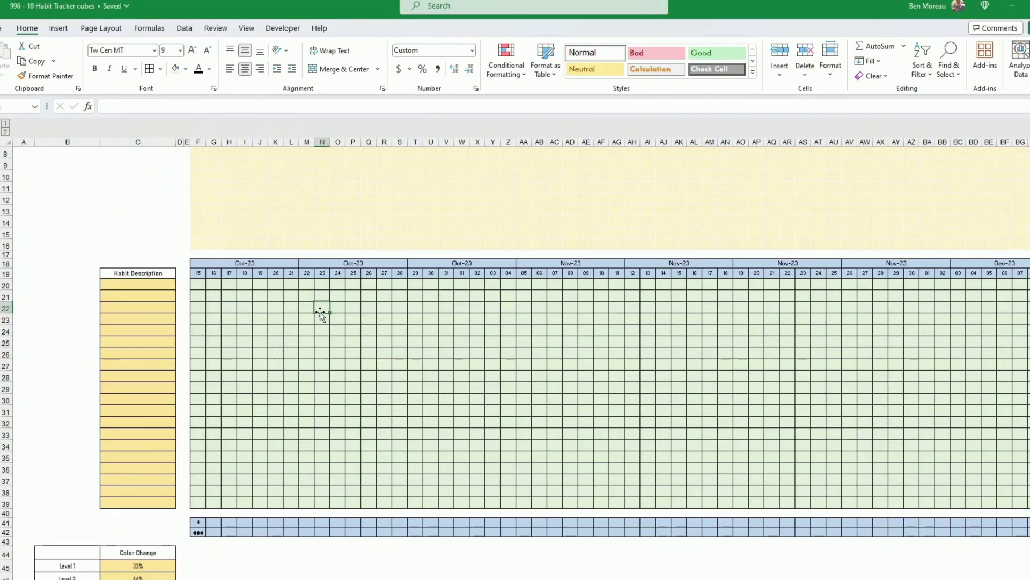
left_click_drag(162, 284, 165, 501)
Apply thin borders in the Automatic color to the outline and inside of the green daily habit grid, rows 20 to 39.
left_click_drag(197, 287, 1029, 506)
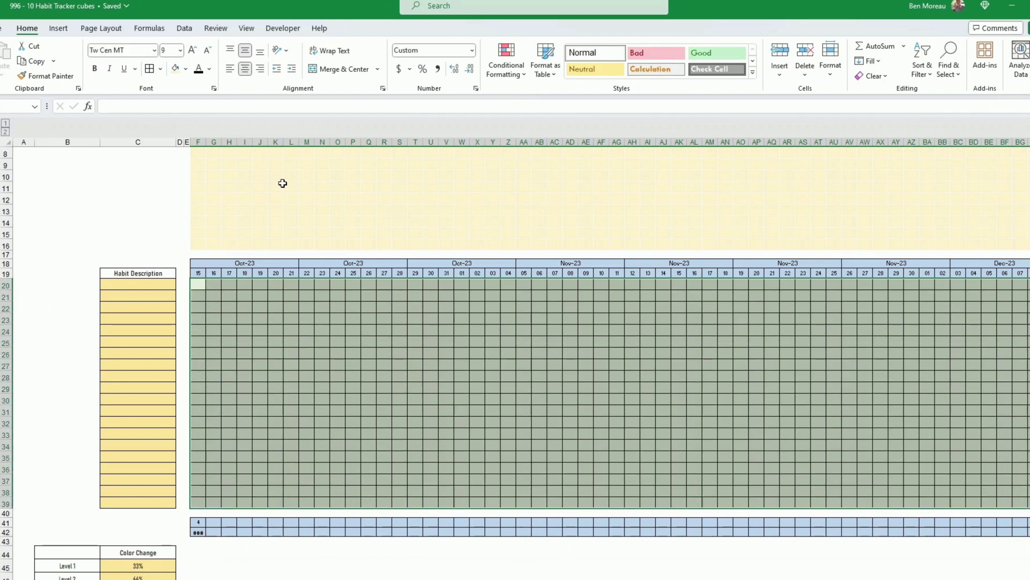
left_click(186, 70)
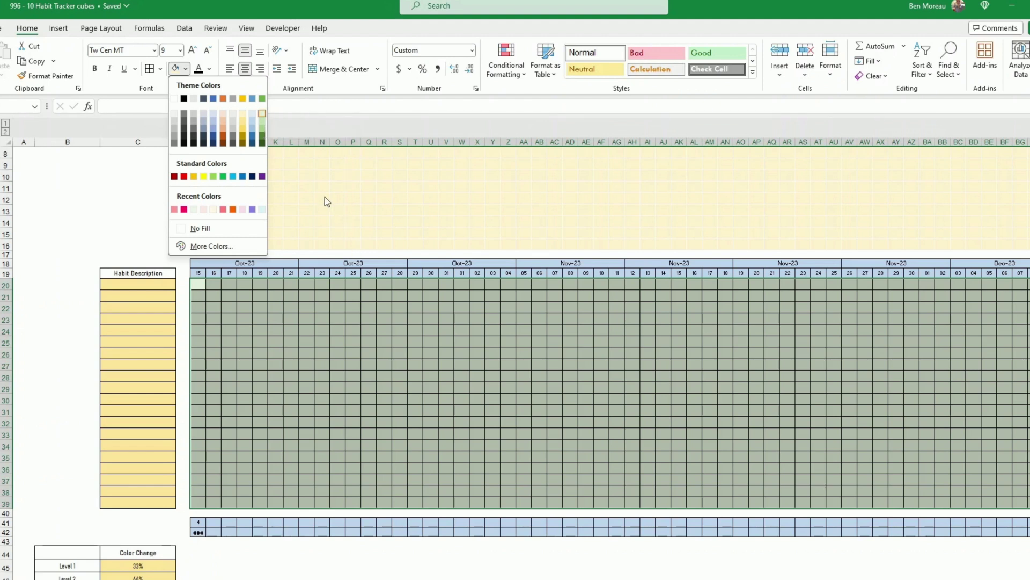
left_click(315, 306)
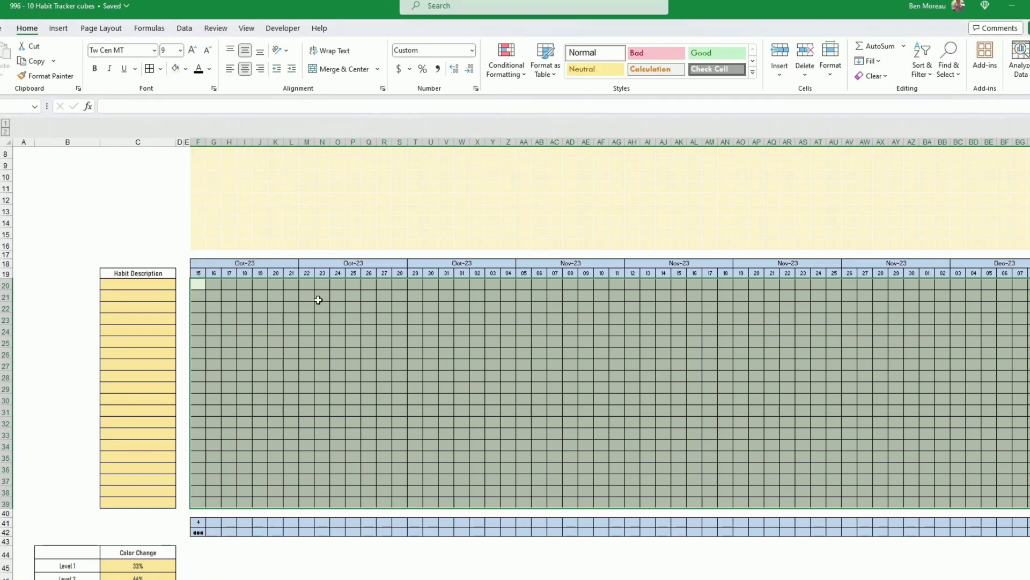
left_click(161, 69)
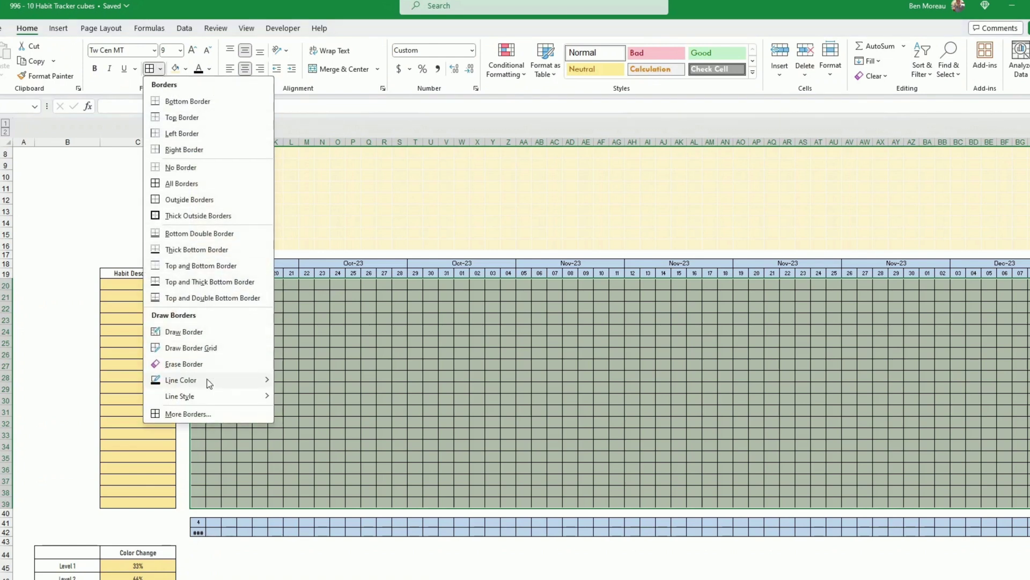
left_click(198, 414)
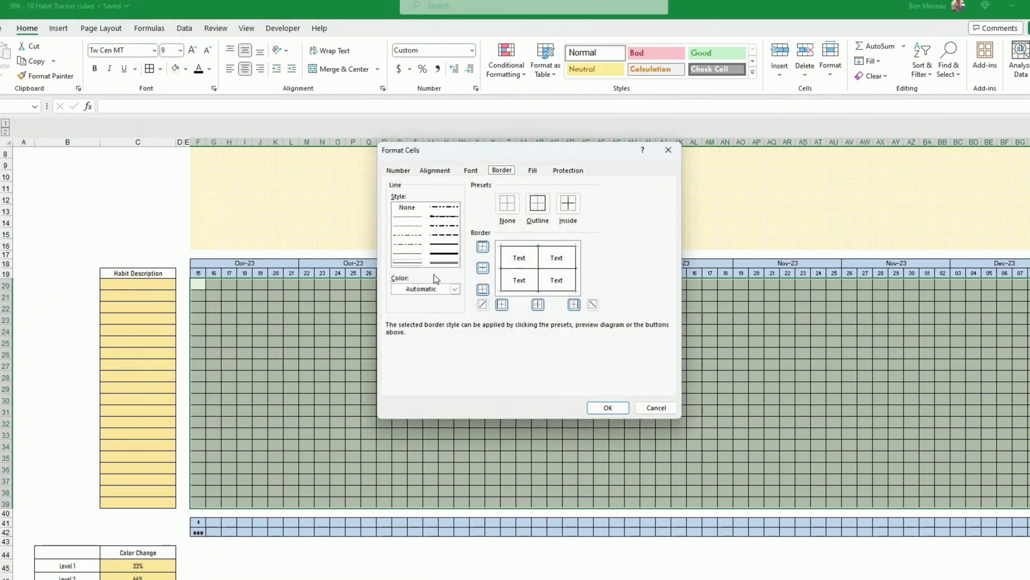
left_click(424, 288)
left_click(421, 301)
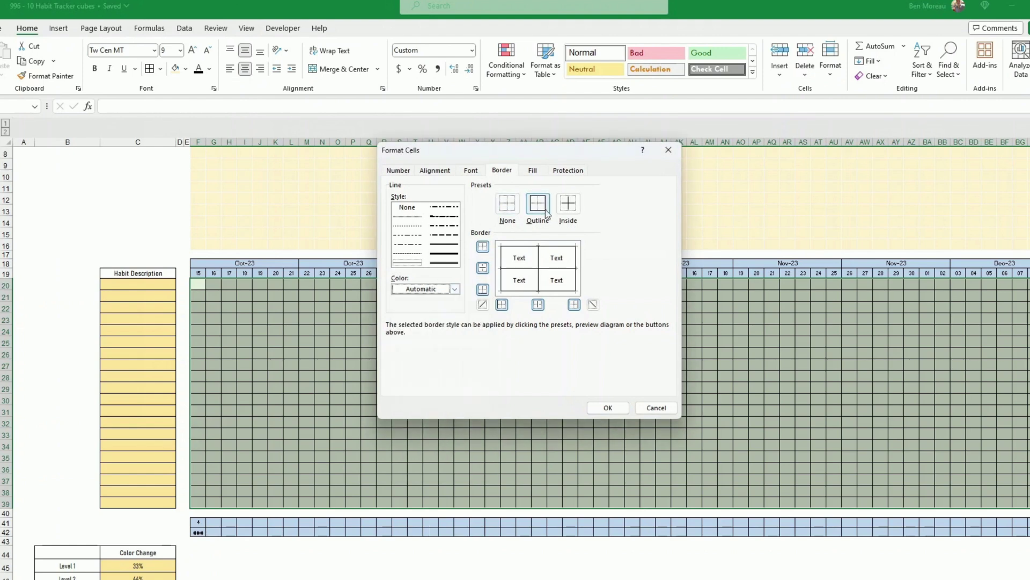
left_click(607, 407)
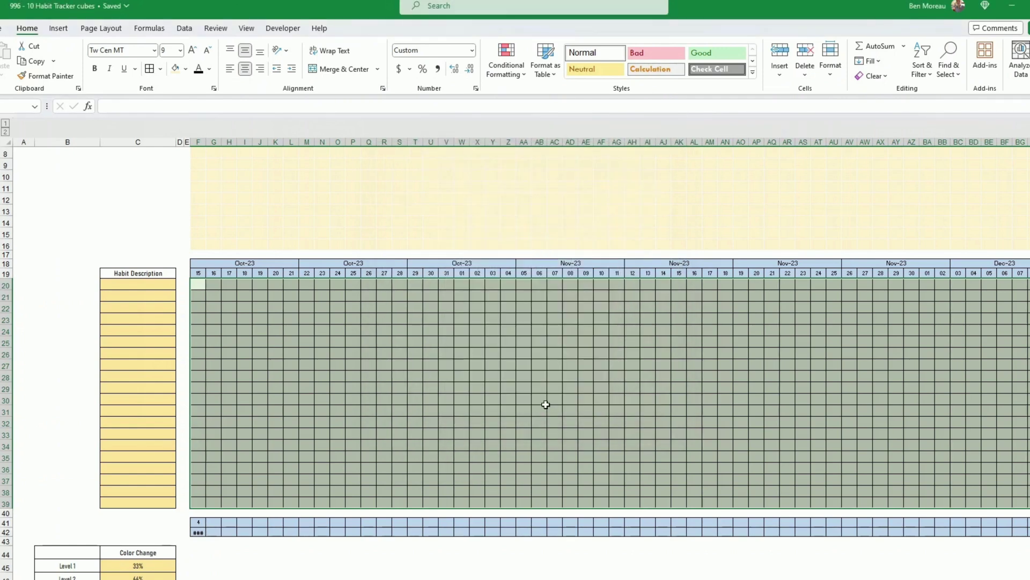
Enter Habit 1 in C20, the first cell under Habit Description.
left_click(150, 271)
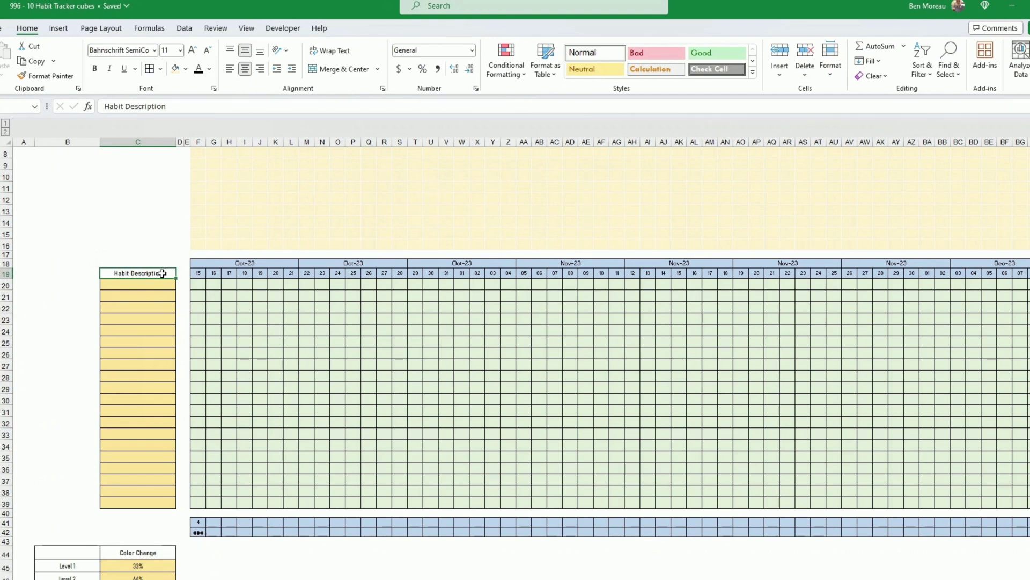
left_click_drag(162, 281, 169, 499)
left_click(149, 364)
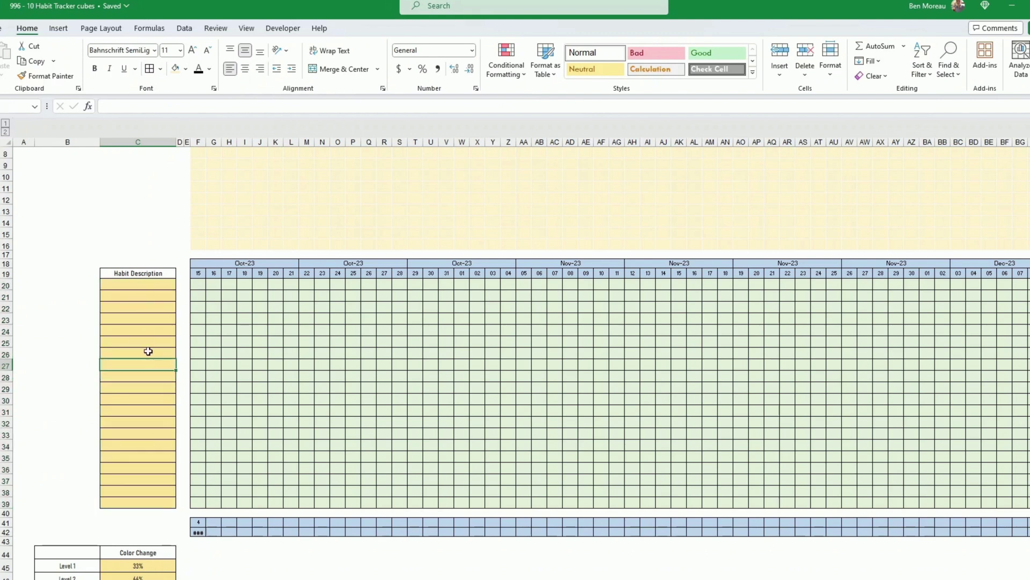
left_click(142, 283)
type("Habit 1")
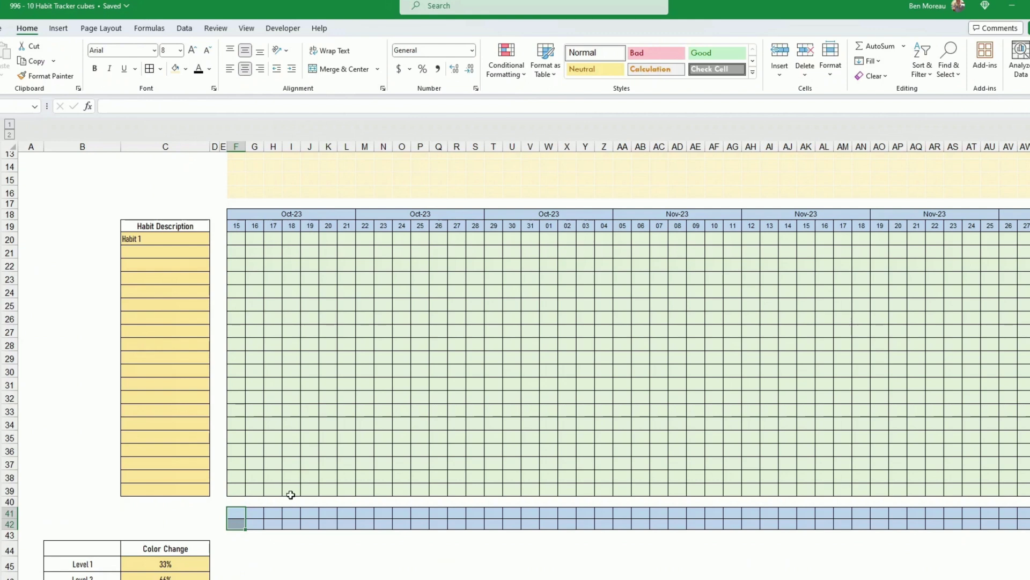
Examine the blue rows 41 and 42 below the daily grid and the Color Change levels in B44:C46.
left_click(291, 478)
left_click(239, 525)
left_click_drag(238, 525, 994, 519)
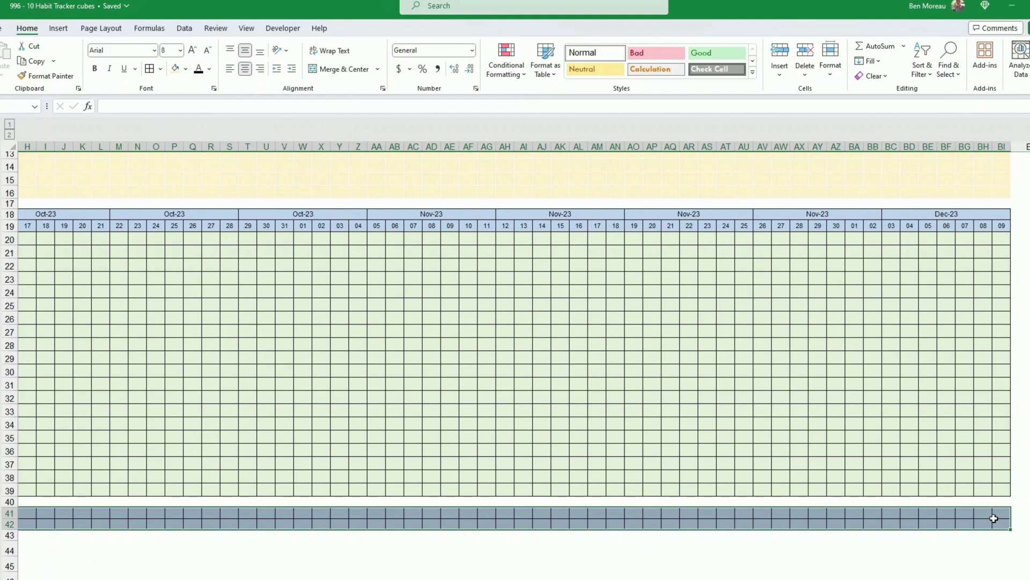
left_click(994, 521)
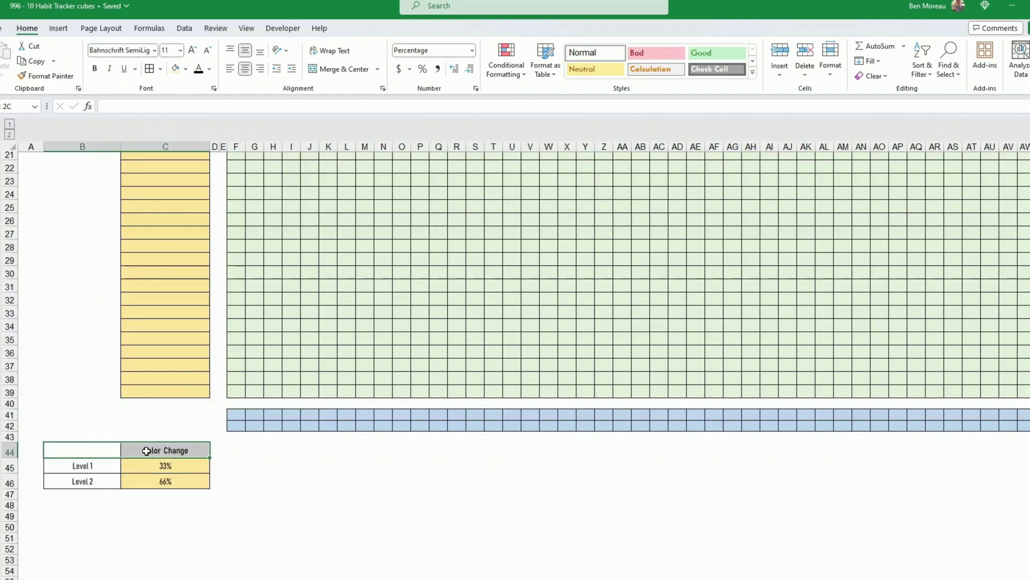
left_click(149, 472)
left_click_drag(149, 473, 149, 478)
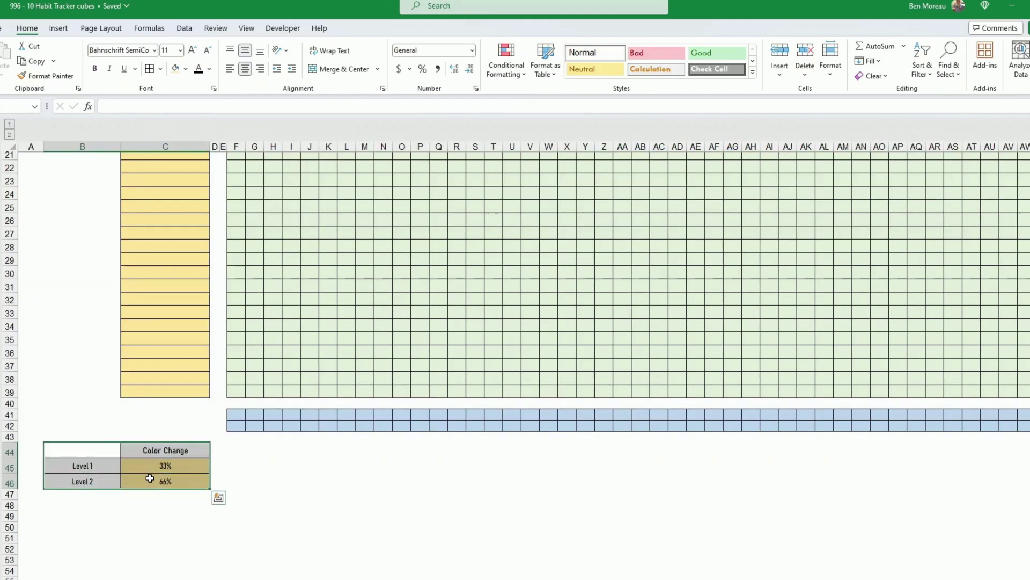
left_click(154, 469)
scroll(156, 463, "up", 2)
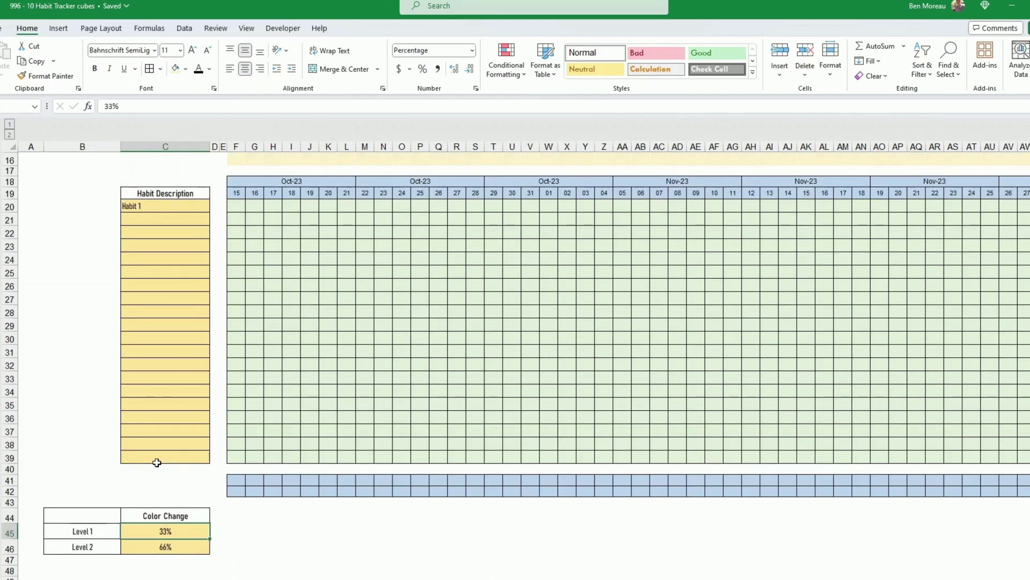
scroll(290, 394, "up", 2)
scroll(263, 214, "up", 1)
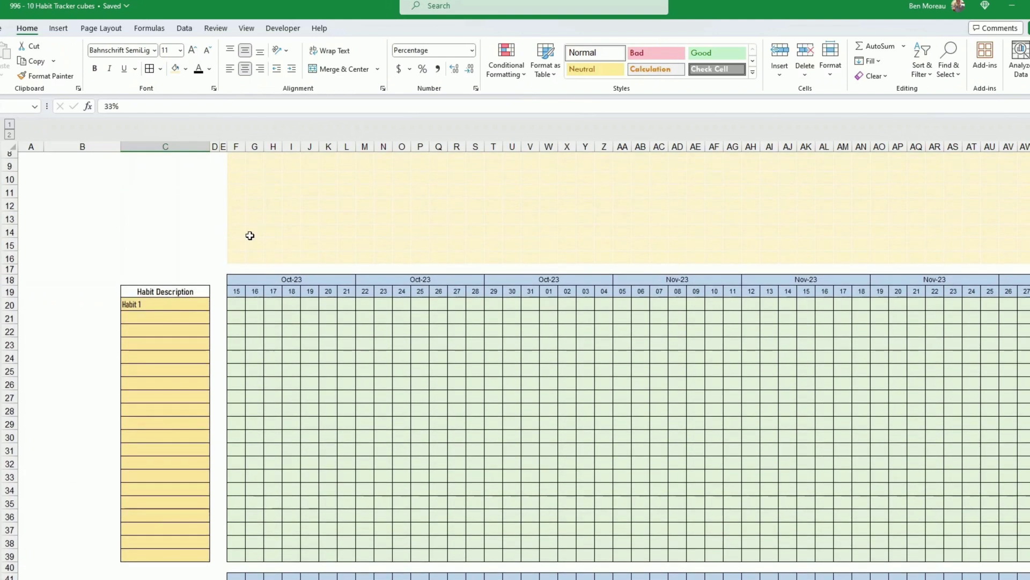
scroll(204, 348, "down", 4)
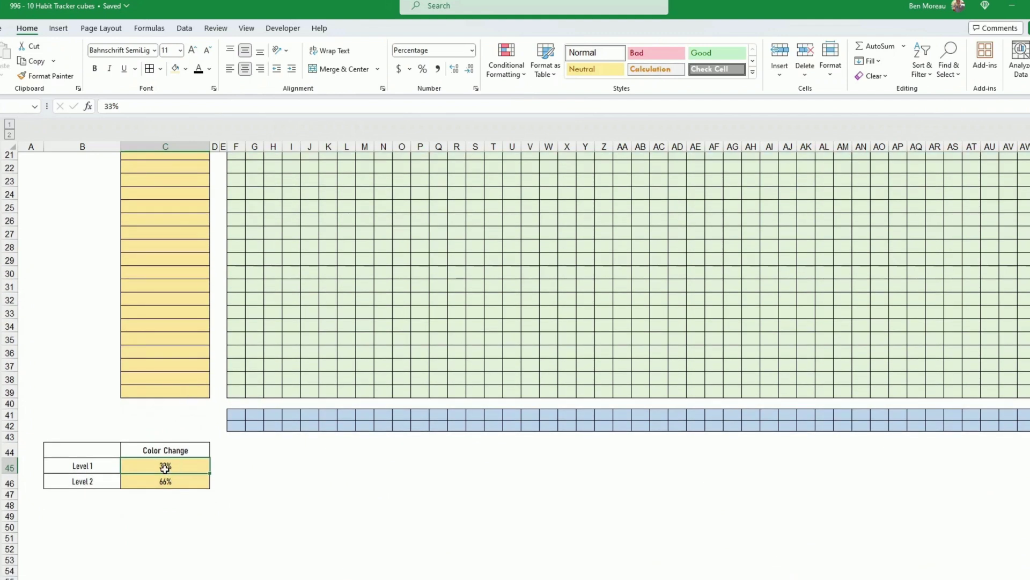
left_click_drag(152, 465, 148, 478)
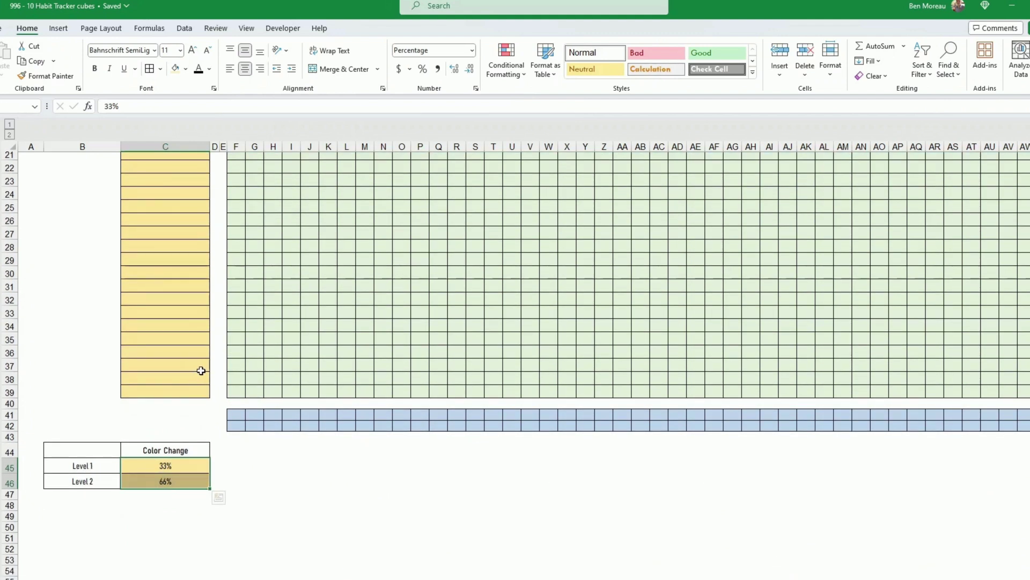
left_click_drag(101, 450, 147, 478)
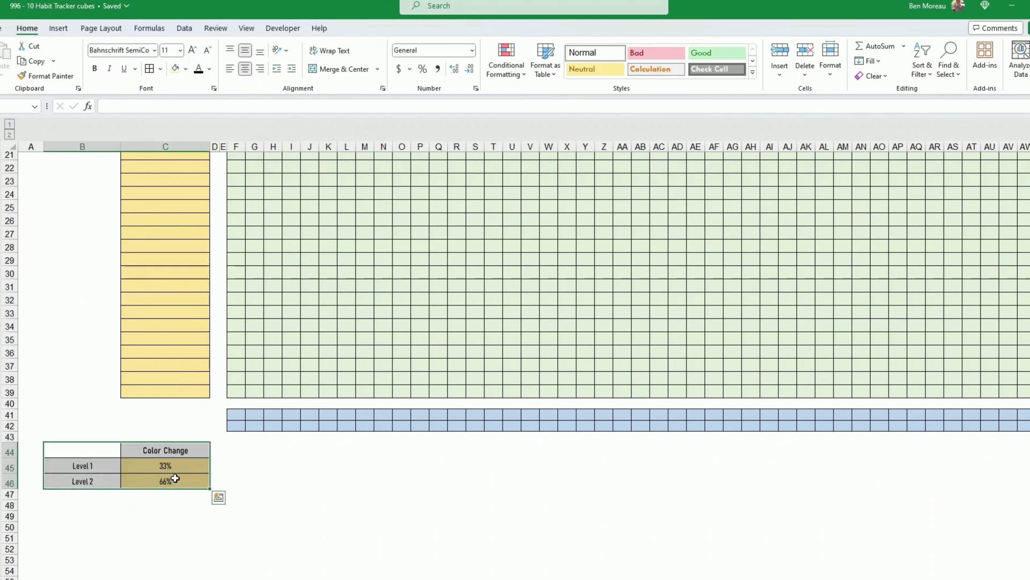
left_click(144, 465)
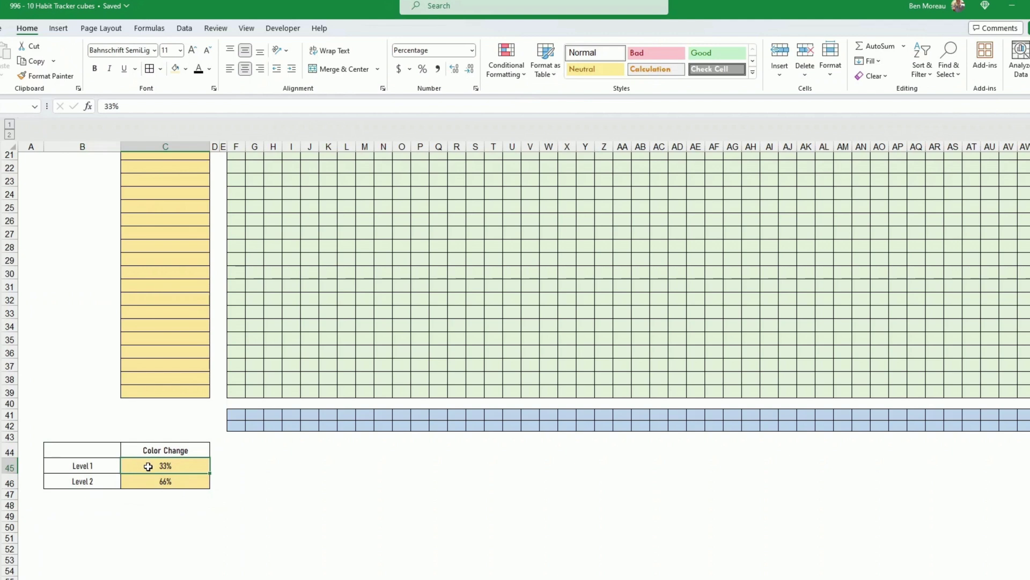
left_click(155, 481)
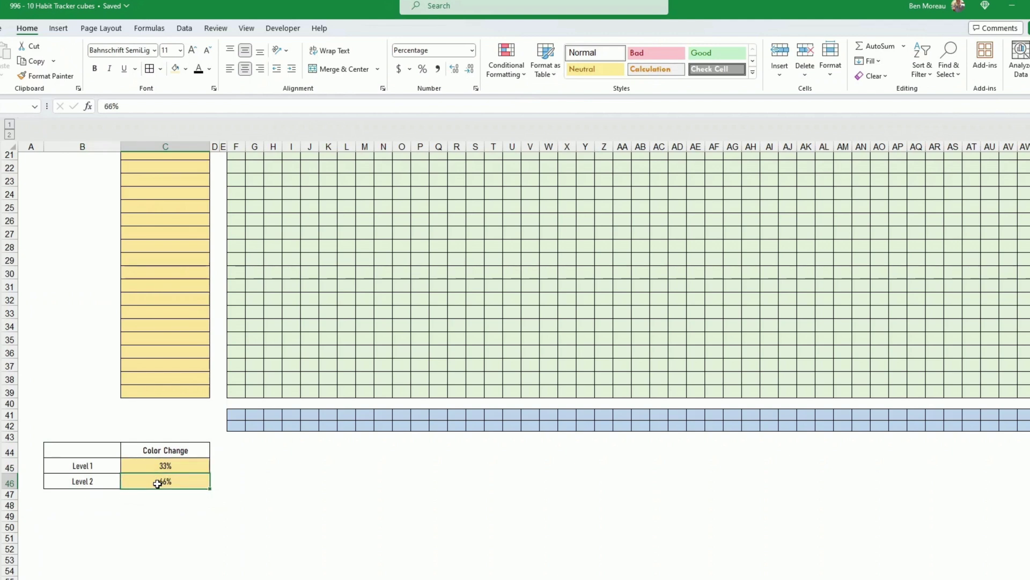
left_click_drag(104, 453, 136, 478)
left_click(115, 453)
left_click(347, 526)
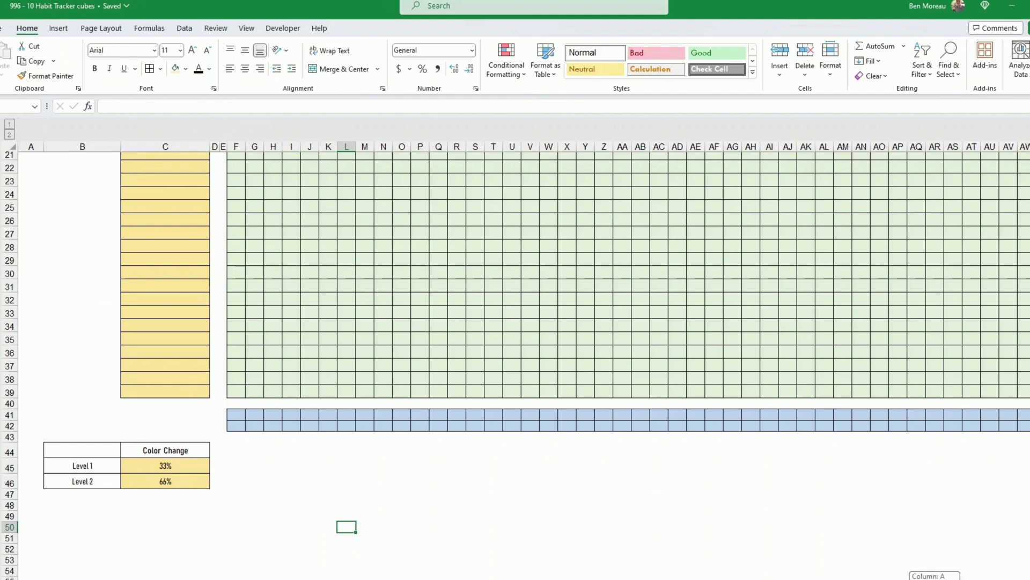
scroll(523, 337, "right", 3)
scroll(523, 337, "left", 3)
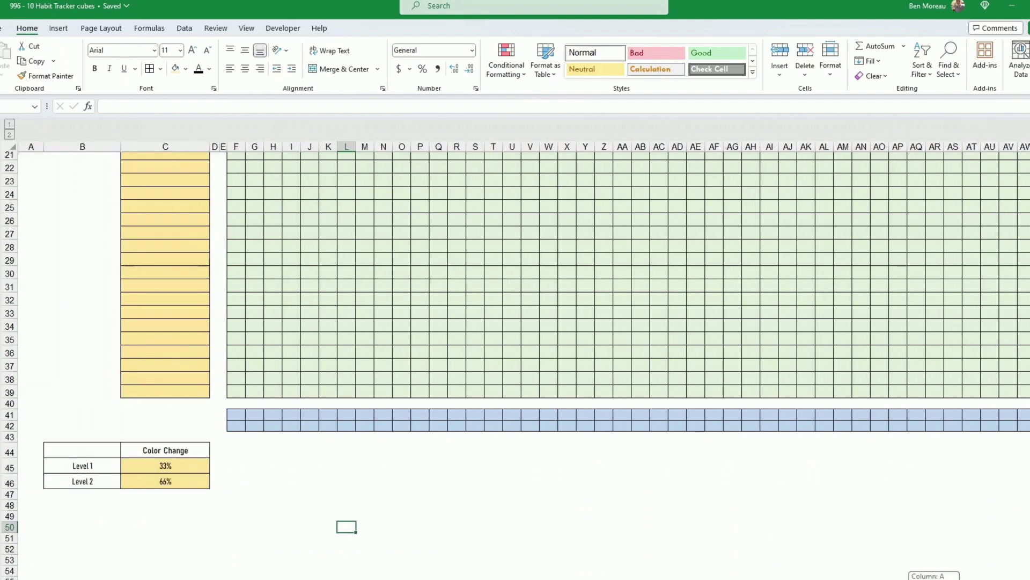
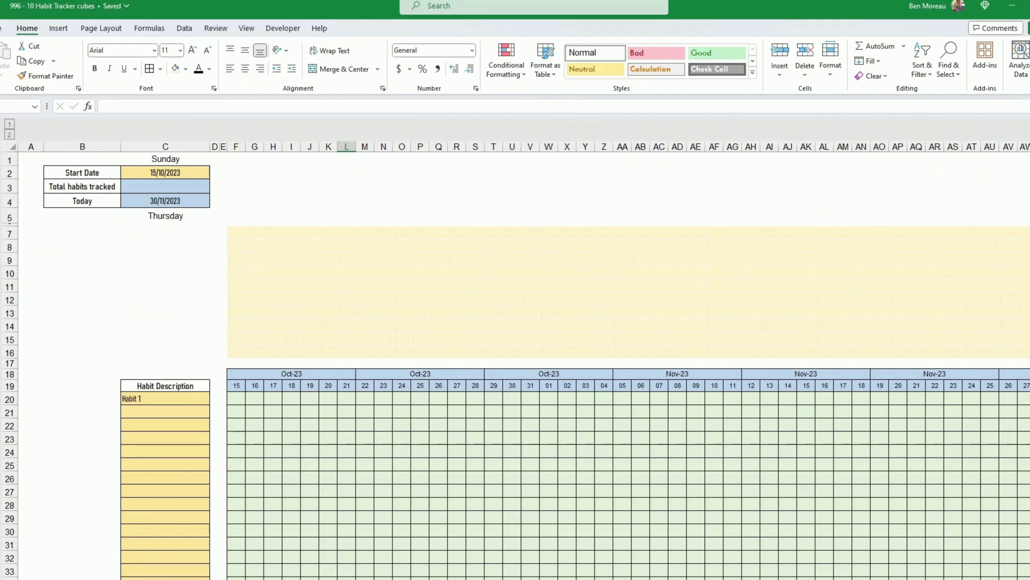
Enter the formula =COUNTA(C20:C39) in C3 to count the total habits tracked.
left_click(368, 465)
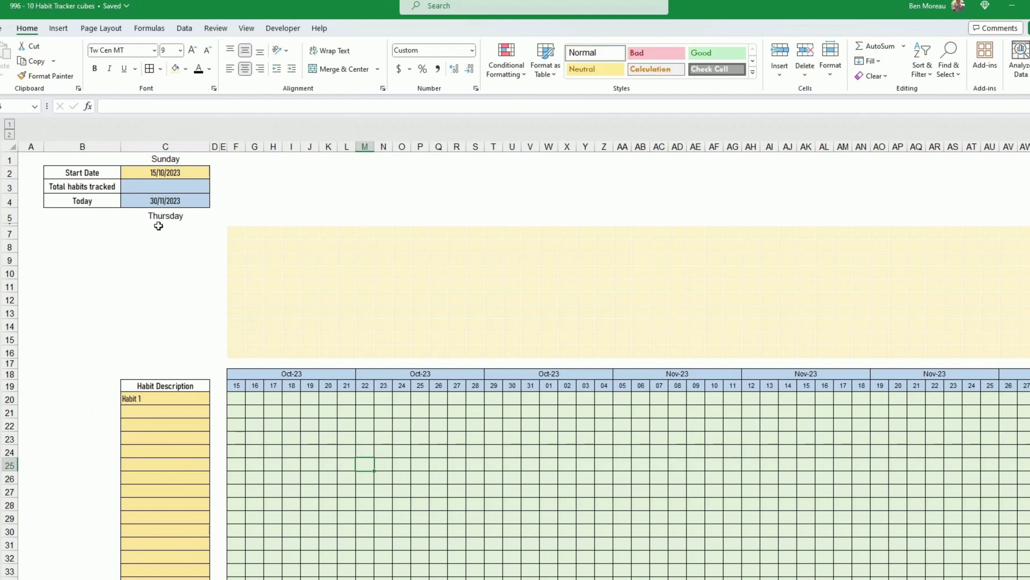
left_click(153, 185)
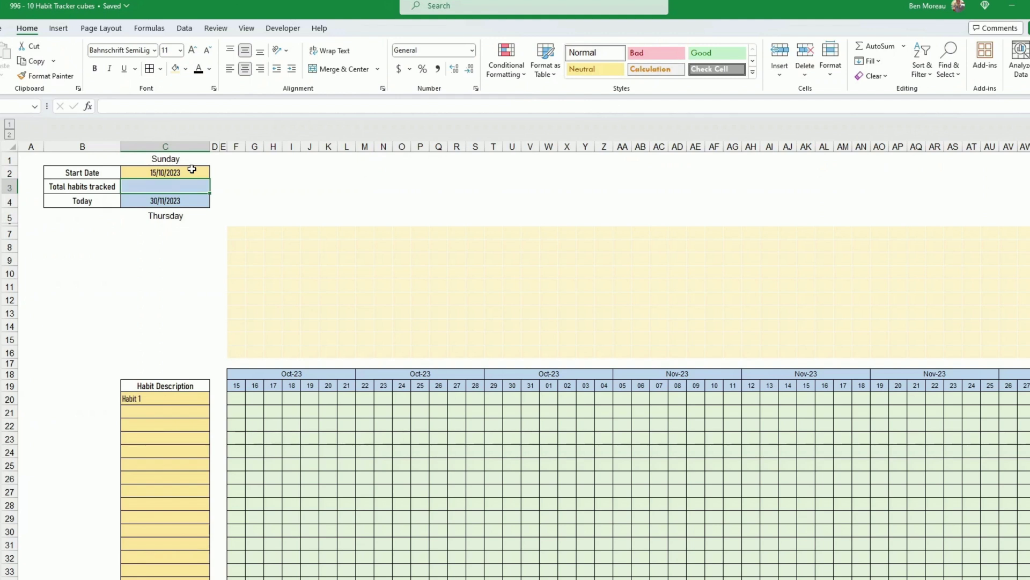
type("=")
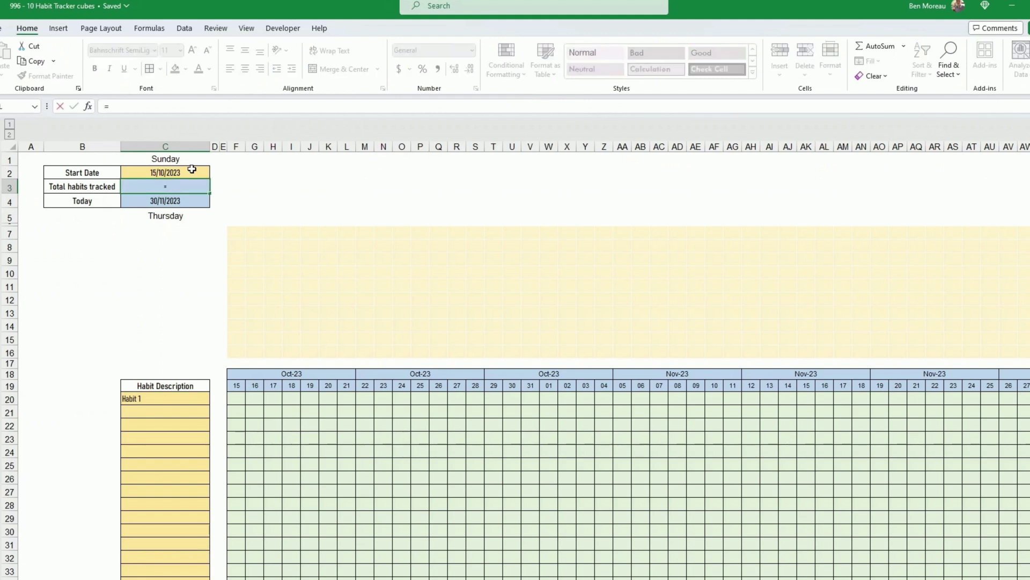
type("counta")
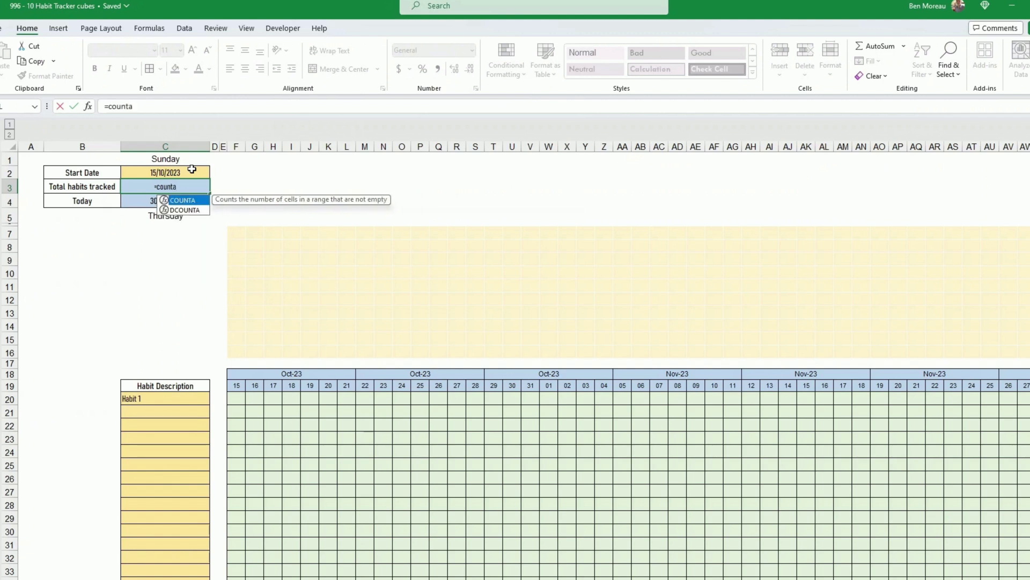
type("(")
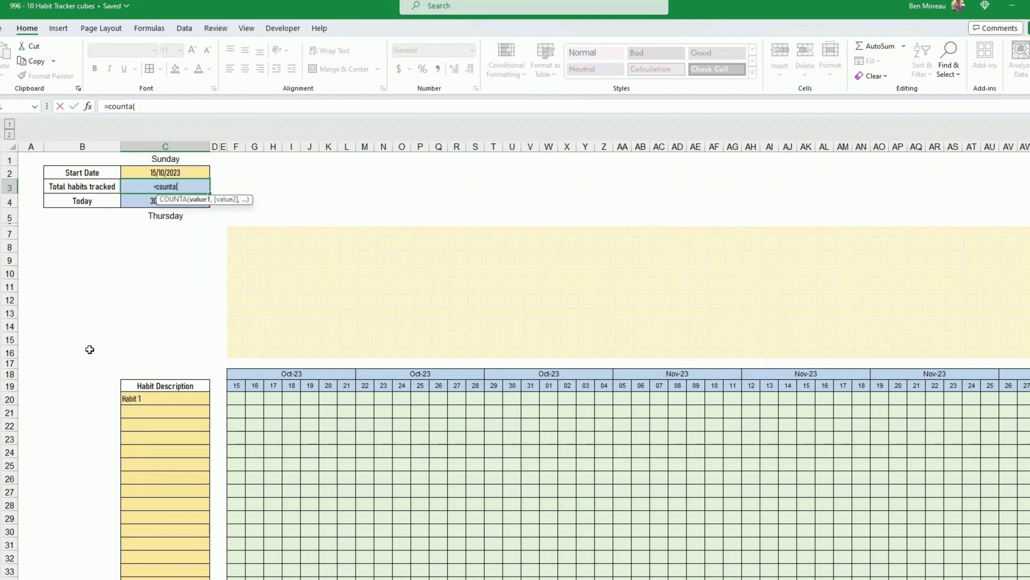
scroll(97, 327, "down", 2)
left_click_drag(149, 331, 180, 518)
scroll(195, 453, "up", 3)
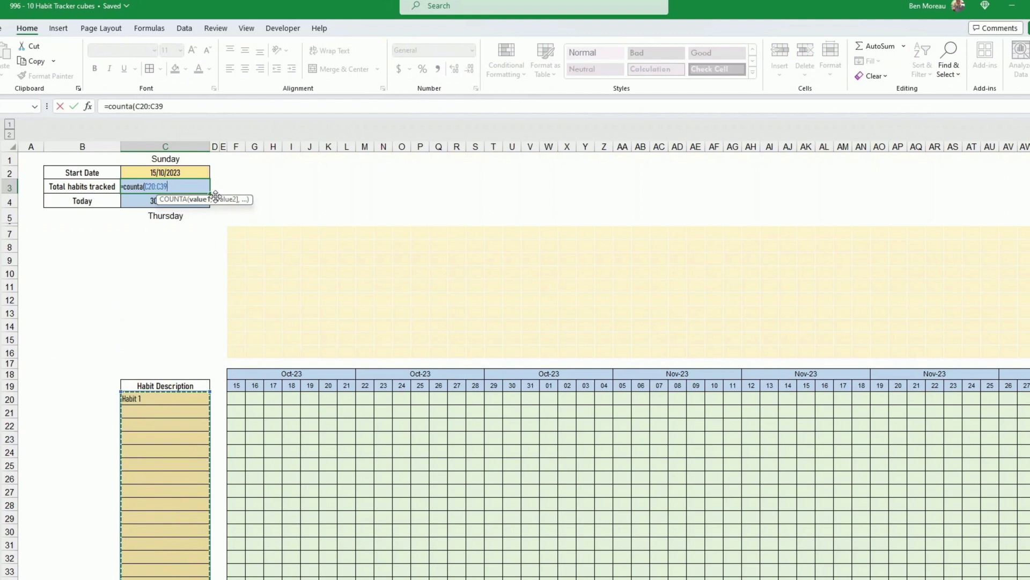
key("Return")
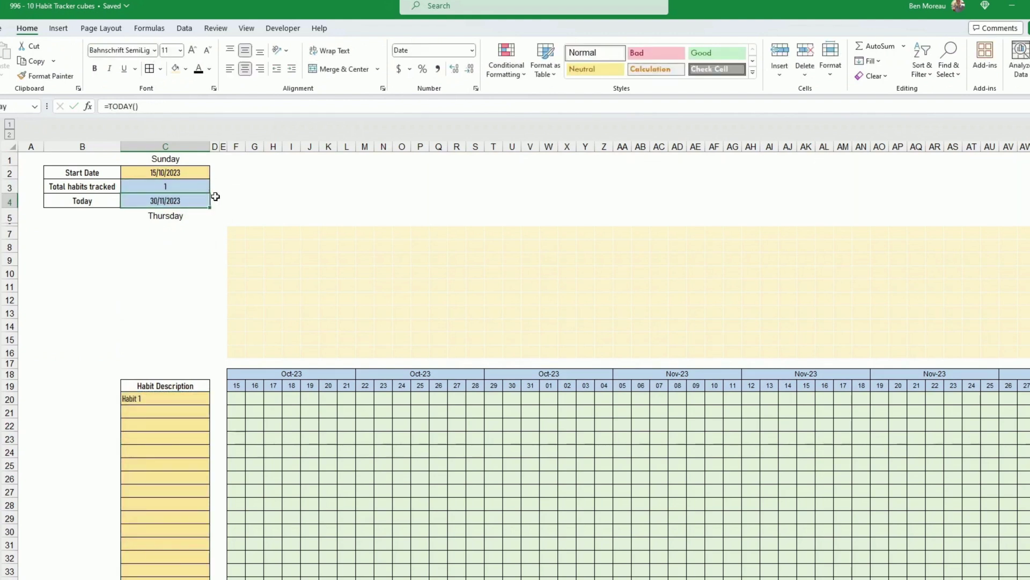
key("Up")
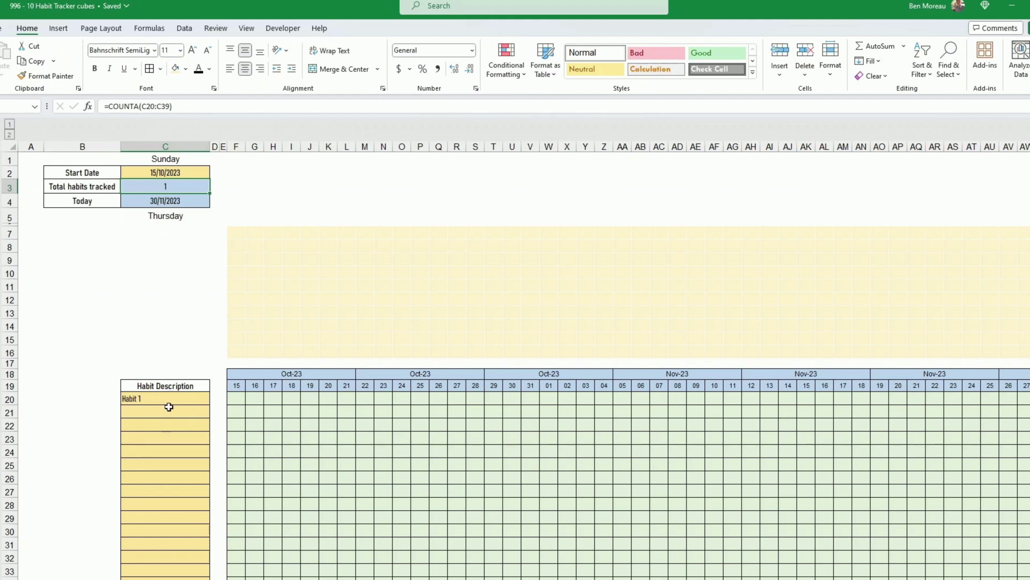
Fill Habit Description cells C20:C33 with the habits list from Running to Forgiveness, and check the Total habits tracked cell C3.
left_click_drag(169, 398, 168, 439)
left_click(175, 436)
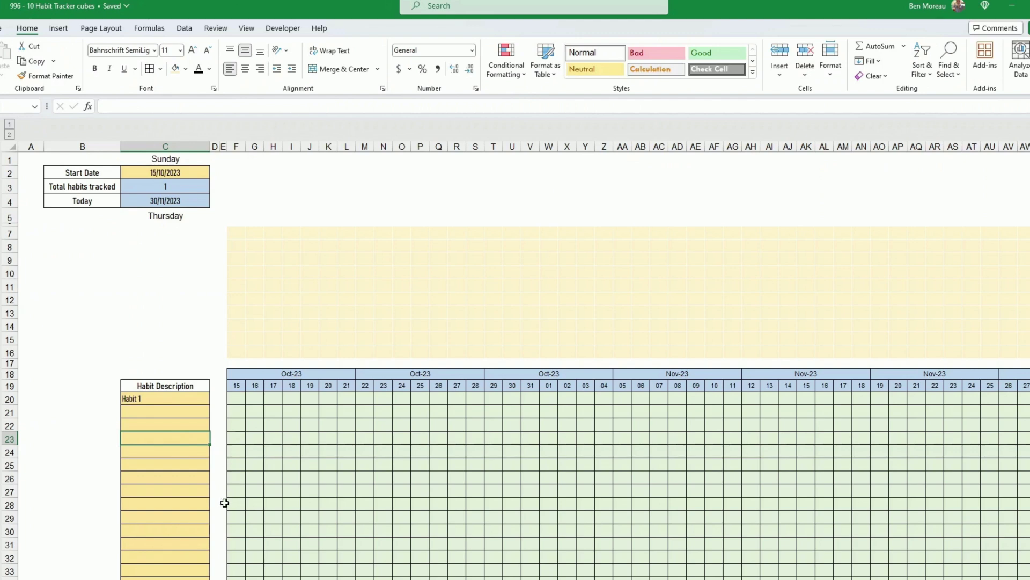
scroll(245, 502, "down", 4)
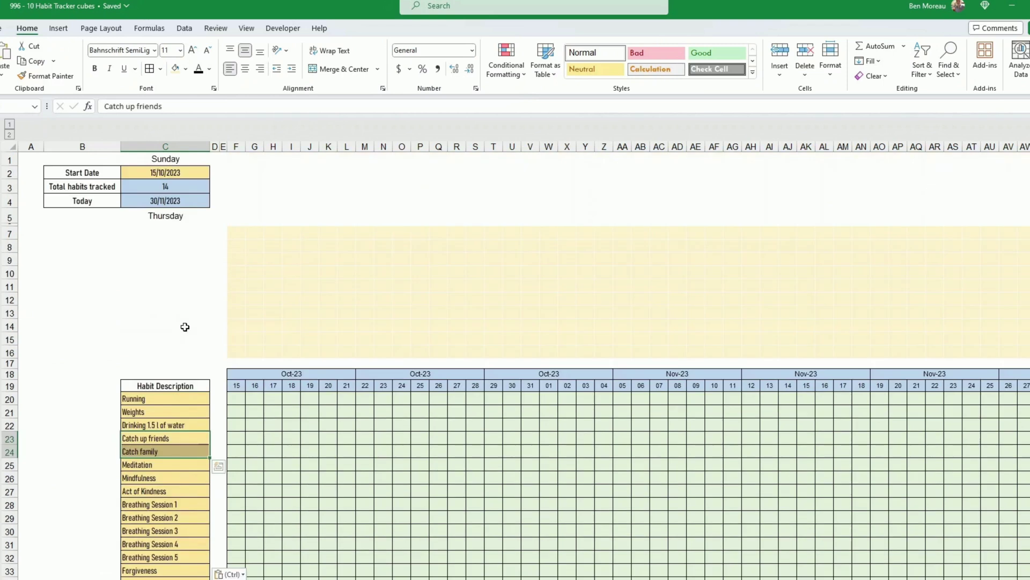
left_click(188, 338)
left_click(156, 187)
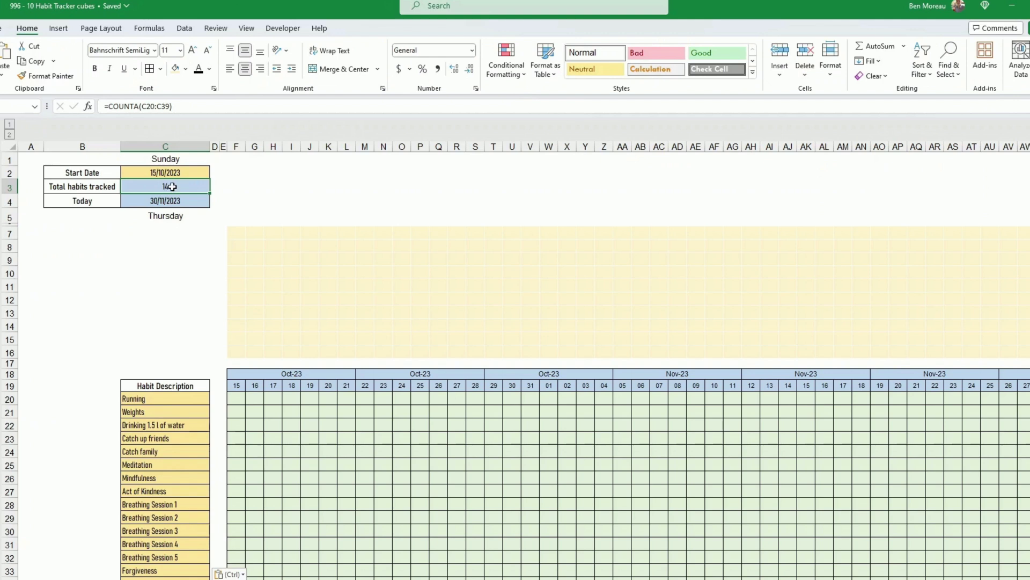
left_click(185, 286)
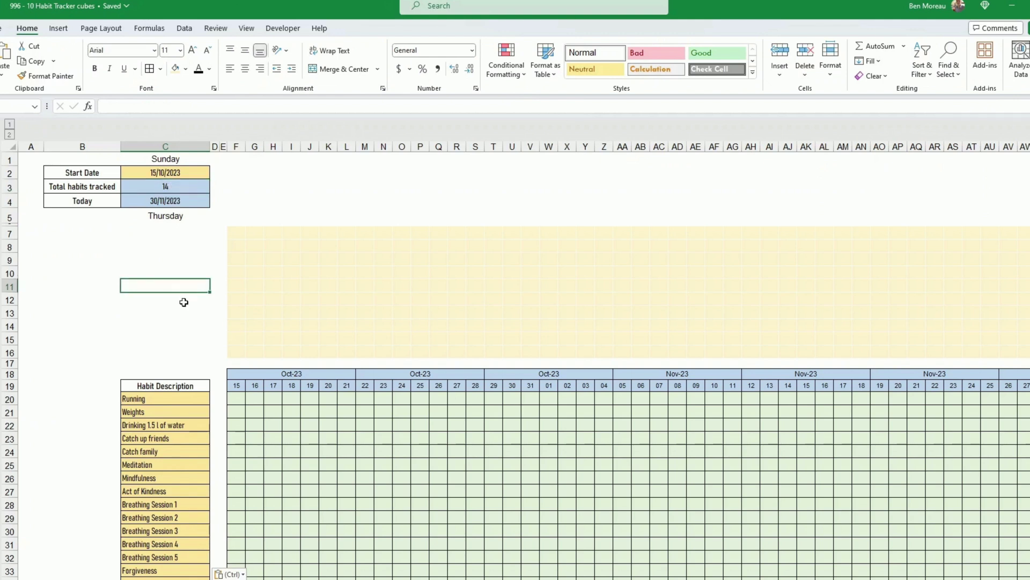
Create a conditional formatting rule on the daily grid, rows 20 to 39, that formats only cells with No Blanks.
left_click(184, 394)
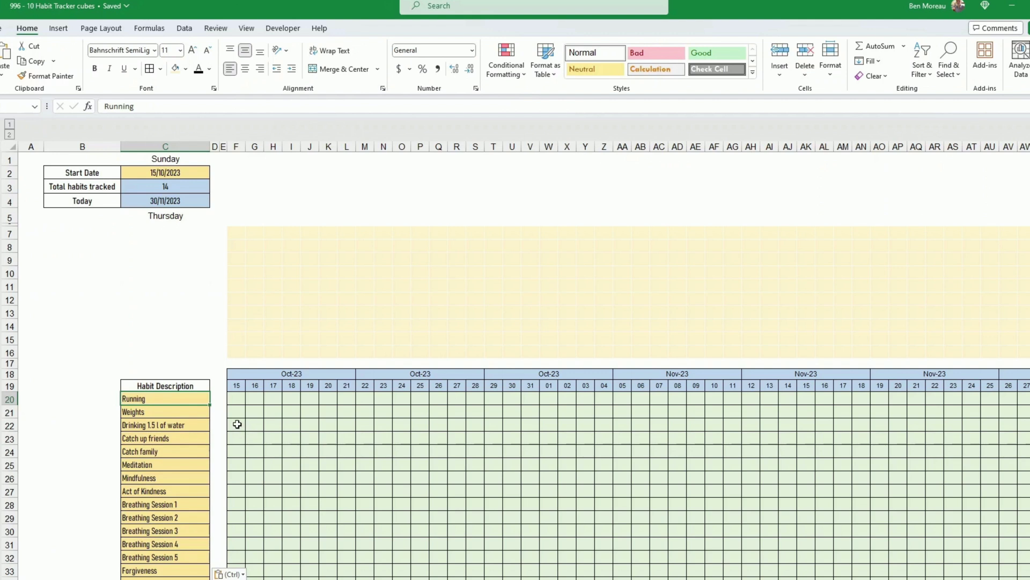
left_click(237, 424)
scroll(237, 424, "down", 3)
mouse_move(237, 299)
left_mouse_down()
mouse_move(257, 536)
mouse_move(375, 551)
mouse_move(1028, 558)
left_mouse_up()
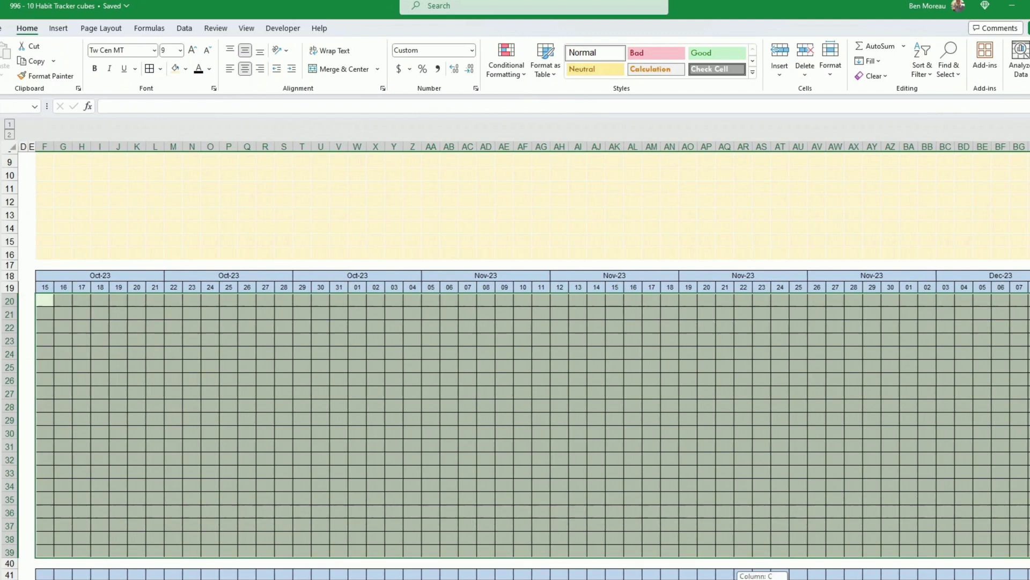
scroll(524, 360, "left", 2)
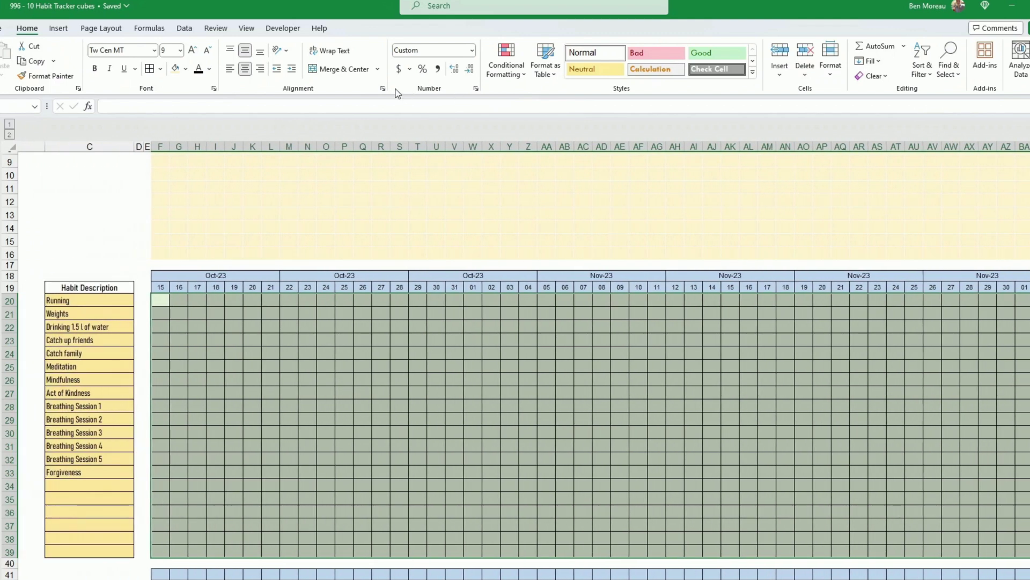
left_click(508, 75)
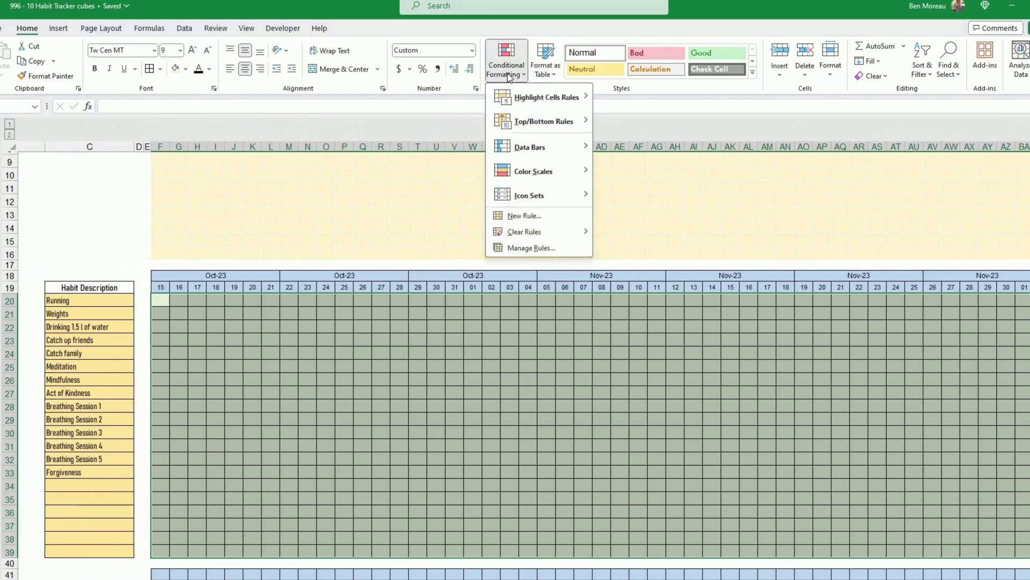
left_click(524, 216)
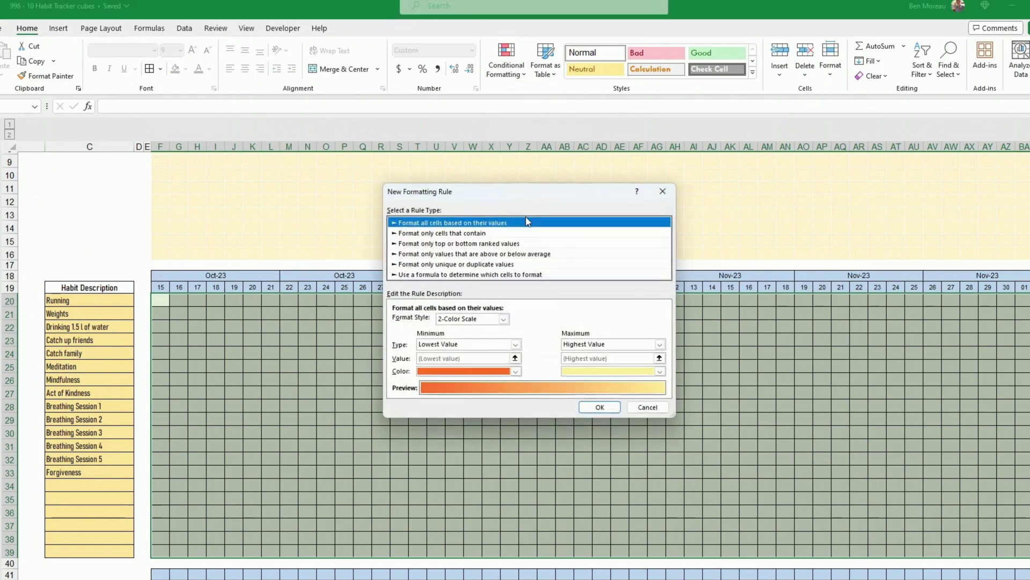
left_click(440, 234)
left_click(451, 321)
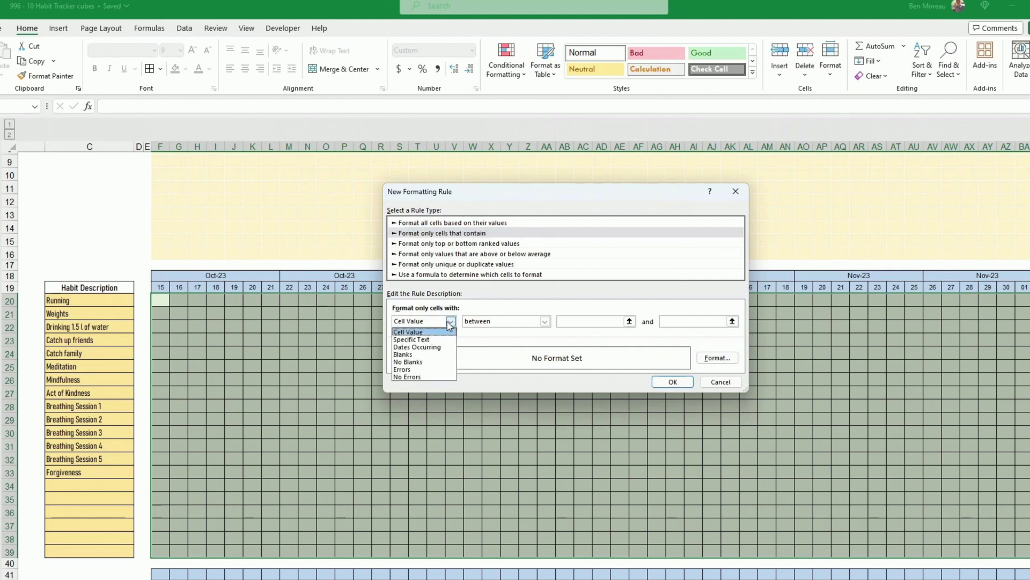
left_click(428, 362)
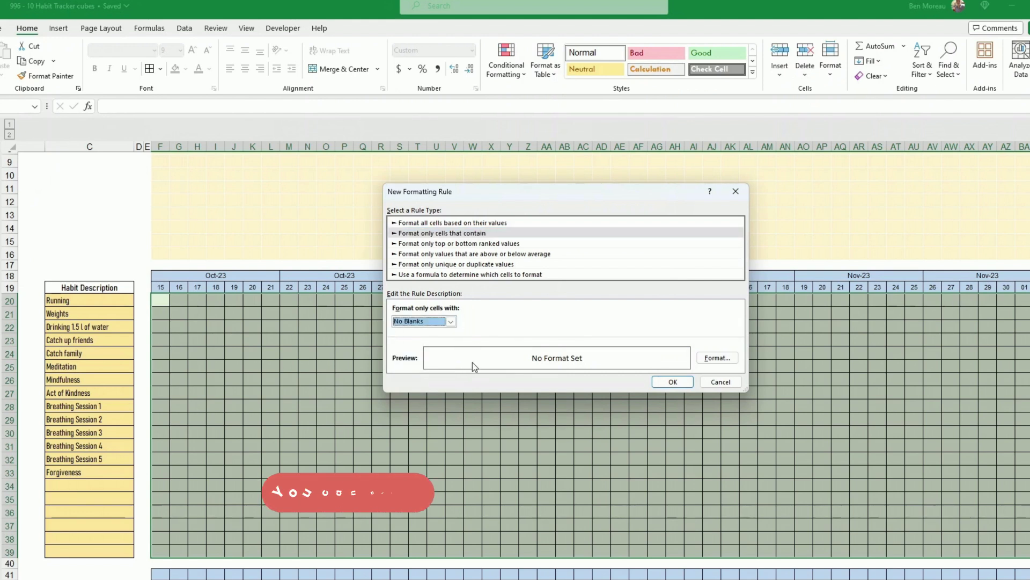
Give the No Blanks rule a dark green fill and apply it to the grid.
left_click(708, 358)
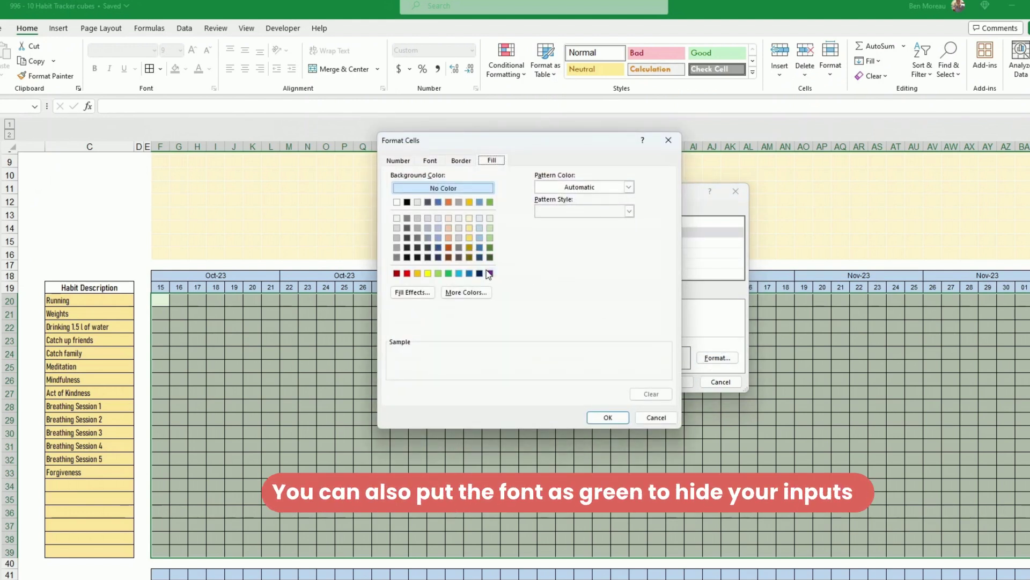
left_click(490, 248)
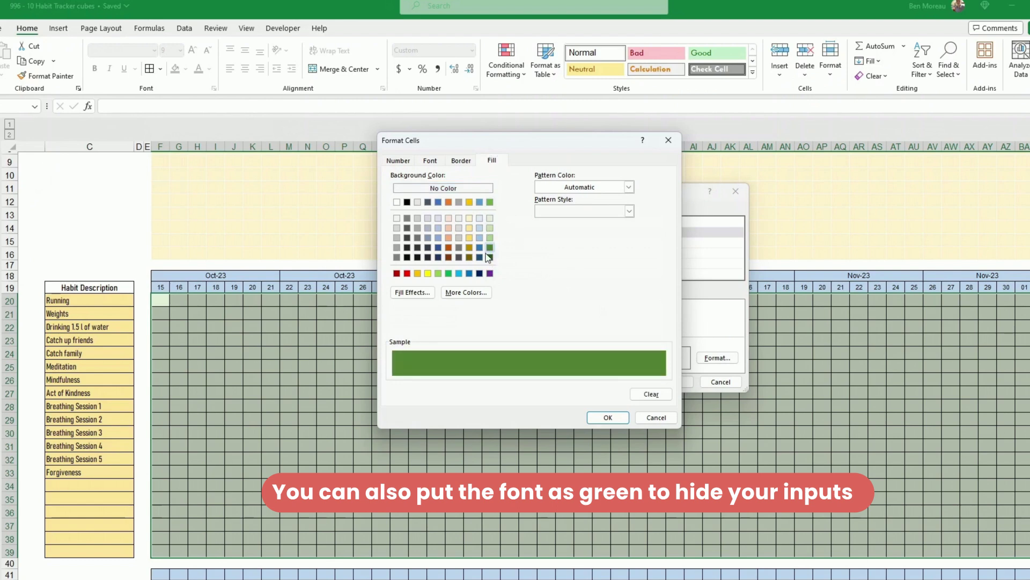
left_click(608, 418)
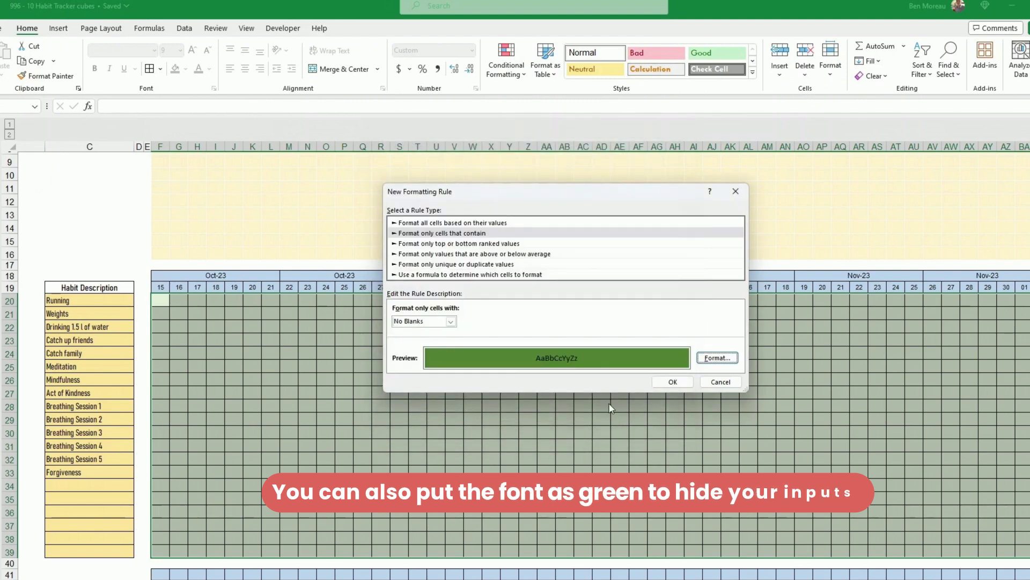
left_click(673, 381)
Test the fill rule by entering marks in G23:G25 and G27 of the daily grid.
left_click(186, 343)
type("1")
key("Return")
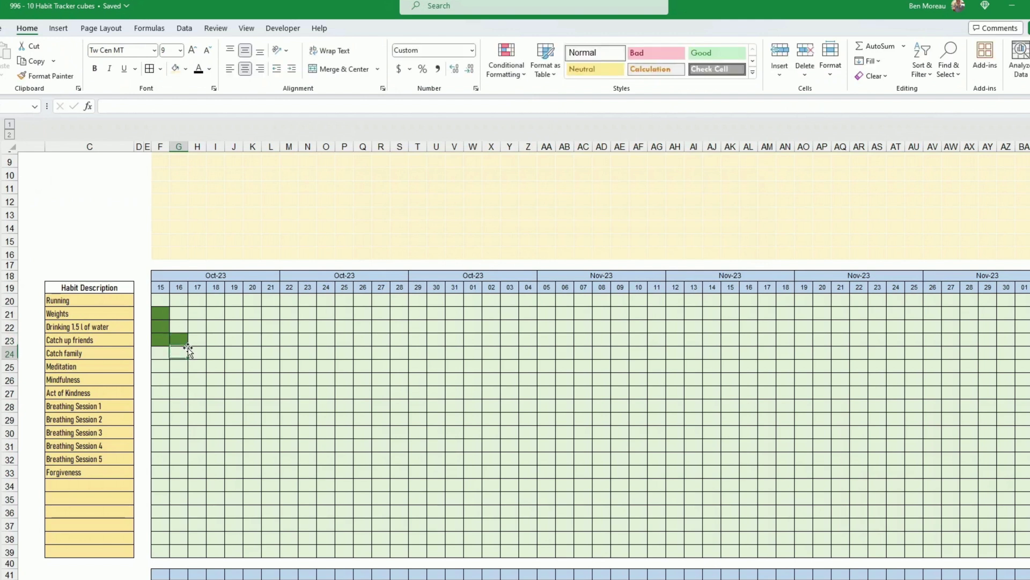
type("1")
key("Return")
type("2")
key("Return")
key("Down")
type("1")
key("Return")
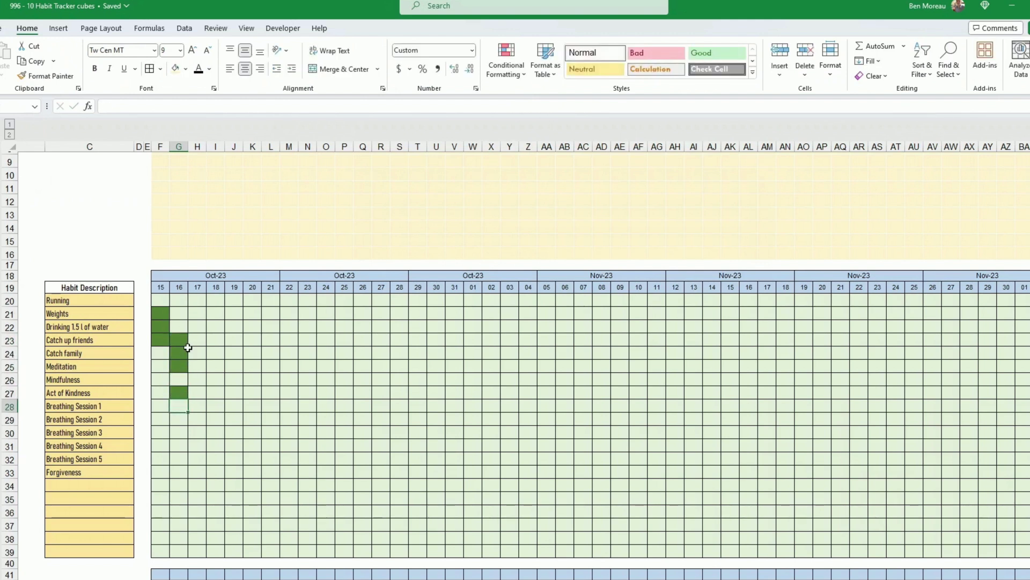
Enter the formula =COUNTA(F20:F39) in F41 to count the habits completed on the first day.
left_click(289, 378)
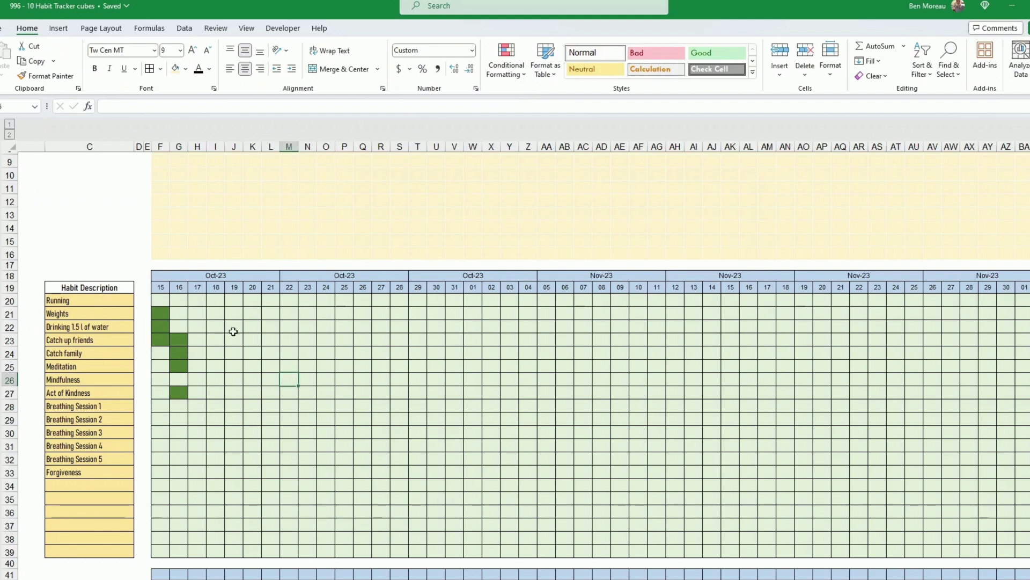
scroll(247, 334, "up", 3)
scroll(247, 334, "down", 3)
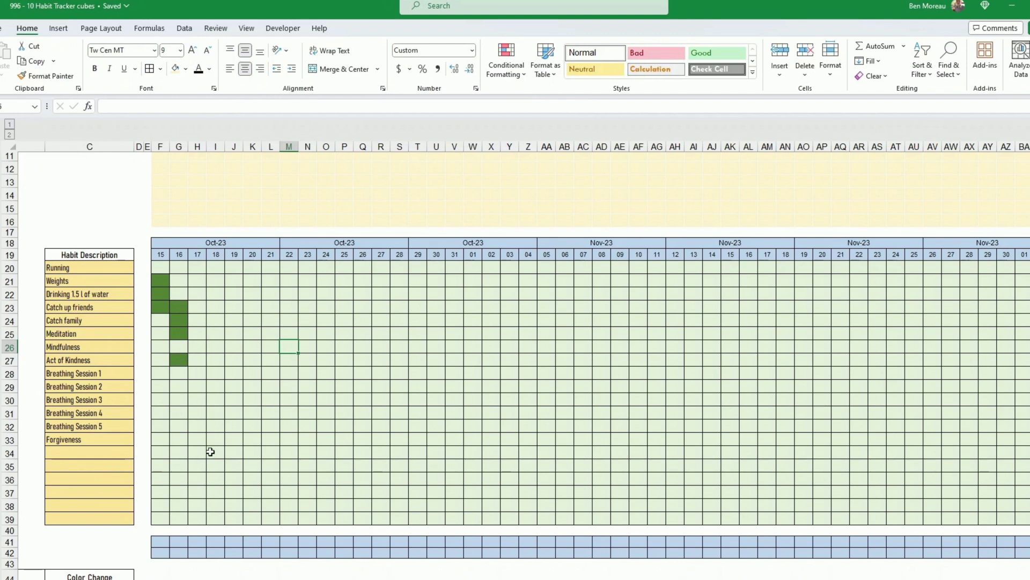
left_click(161, 542)
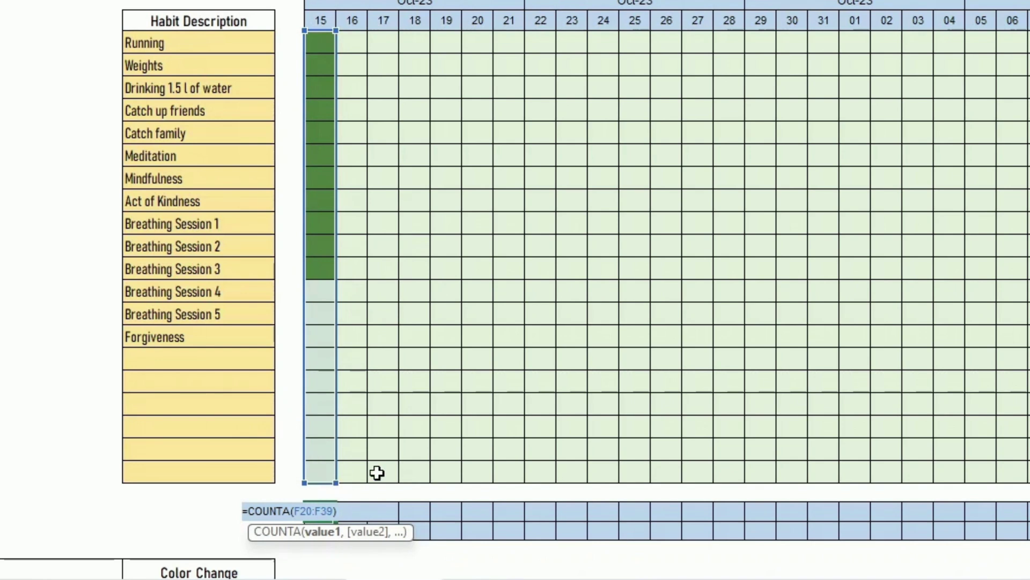
key("Return")
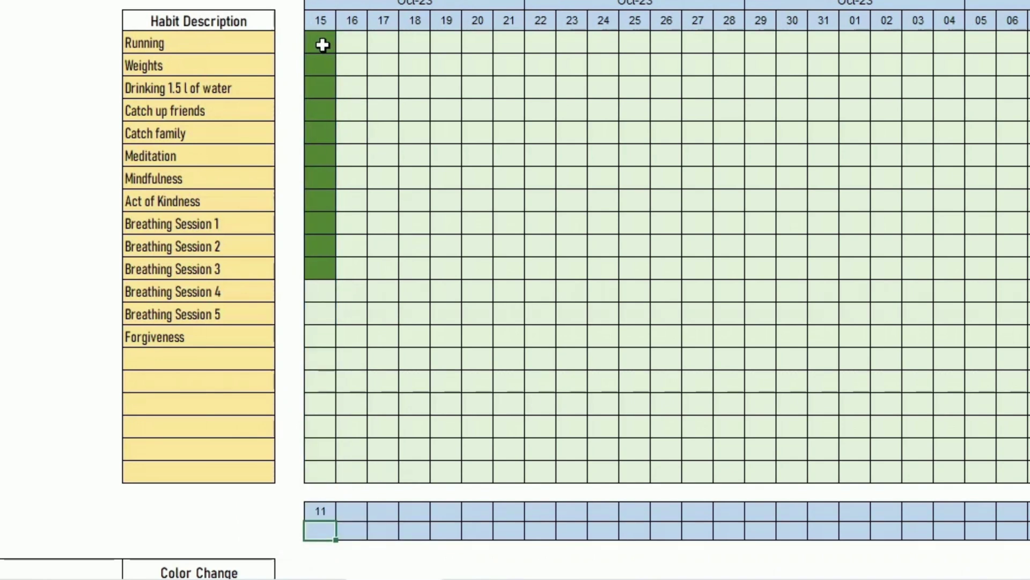
Fill the COUNTA formula from F41 across row 41 for all the dates.
left_click(329, 512)
left_click_drag(339, 524, 1028, 525)
left_click(253, 530)
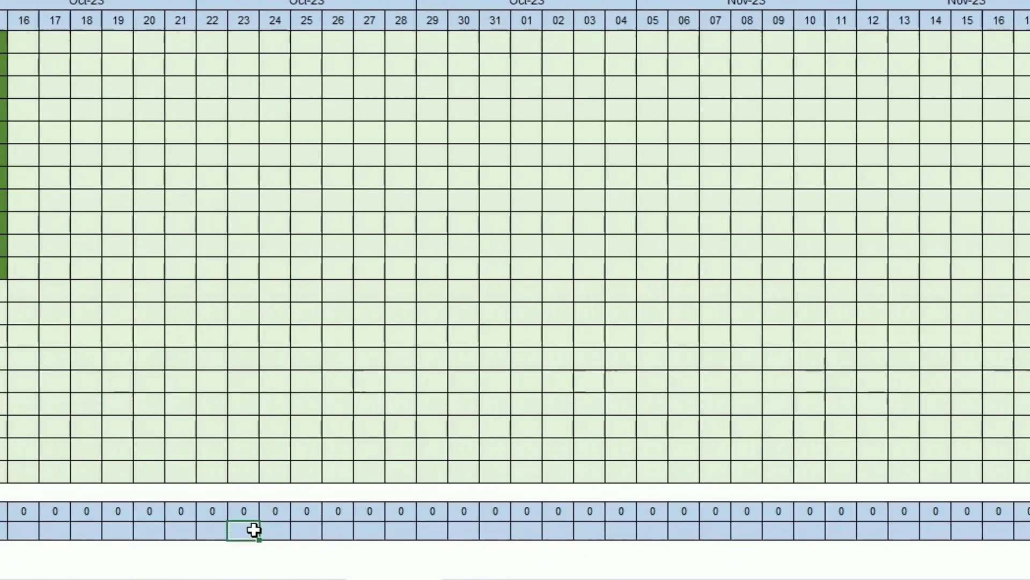
key("Left")
key("Left")
key("Left")
key("Left")
key("Left")
key("Left")
key("Left")
key("Left")
key("Left")
key("Left")
key("Left")
key("Left")
key("Left")
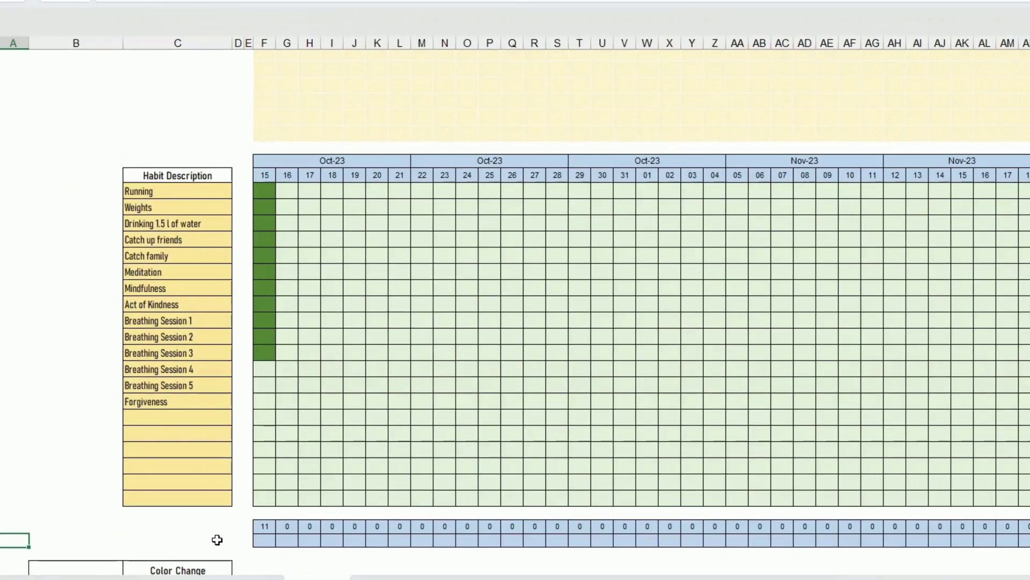
Enter the formula =F41/C3 in F42 for the daily completion rate and format it as a percentage.
scroll(252, 192, "up", 3)
left_click(252, 192)
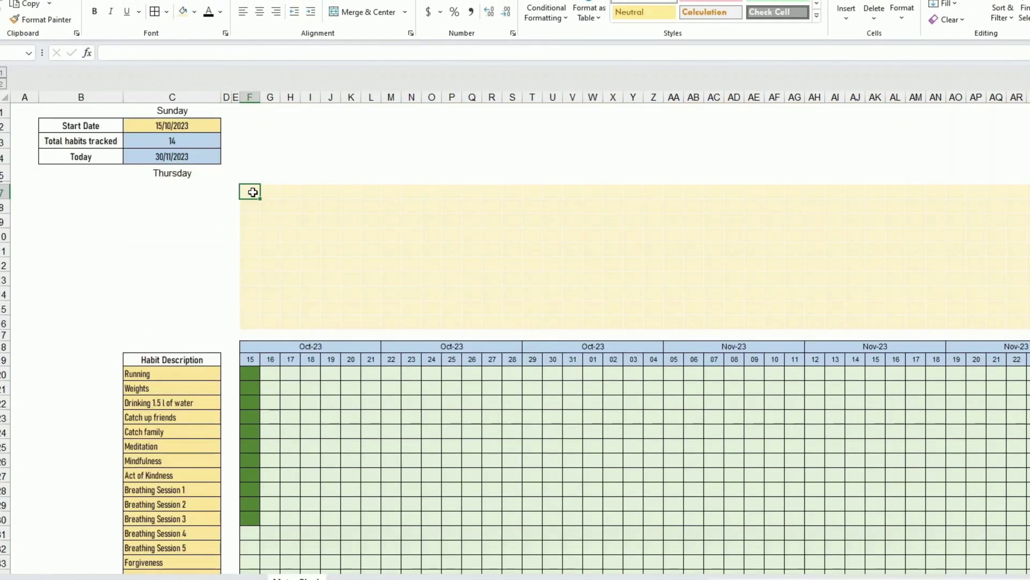
left_click_drag(253, 192, 248, 317)
scroll(252, 322, "down", 3)
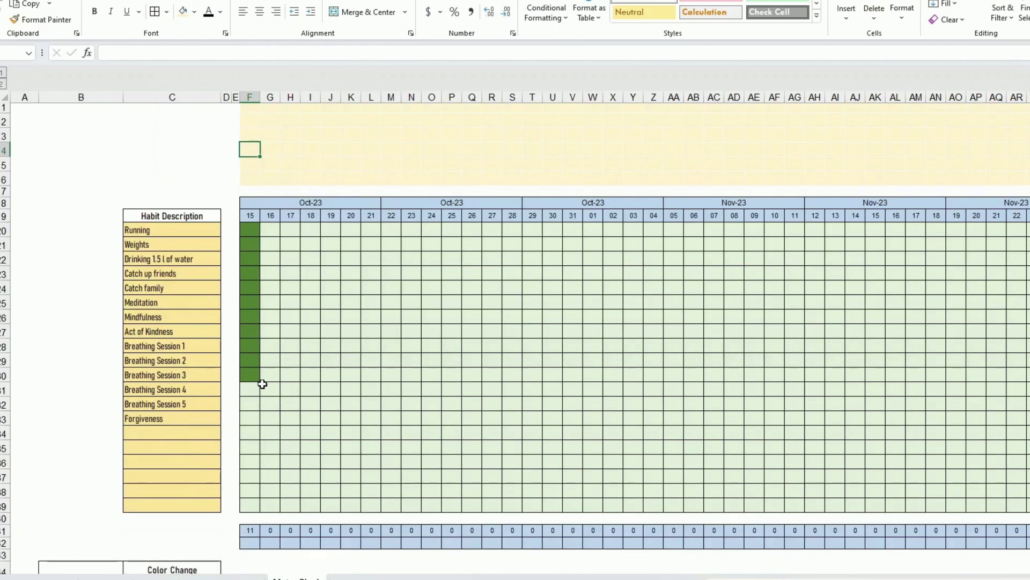
left_click(255, 542)
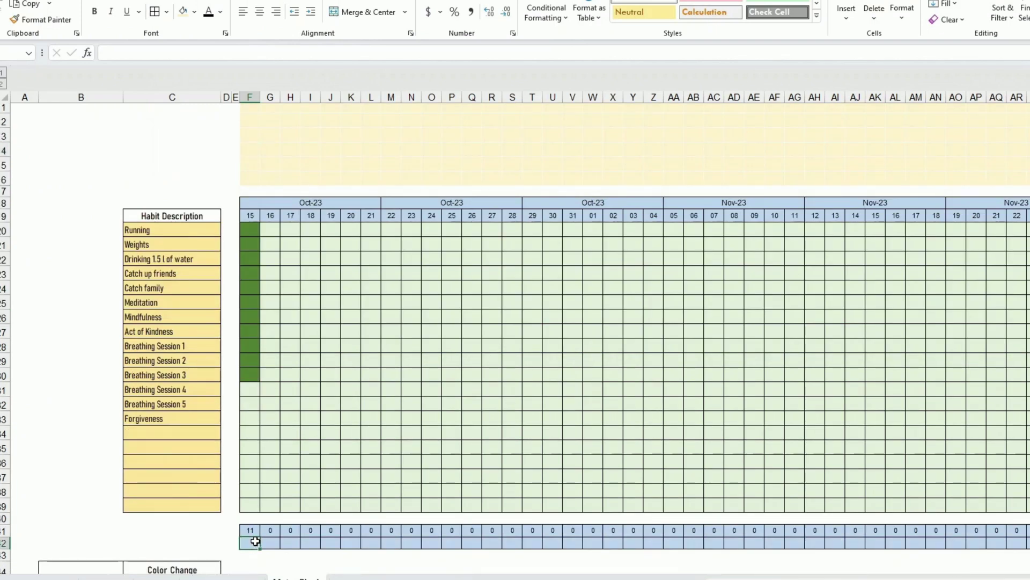
type("=")
key("Up")
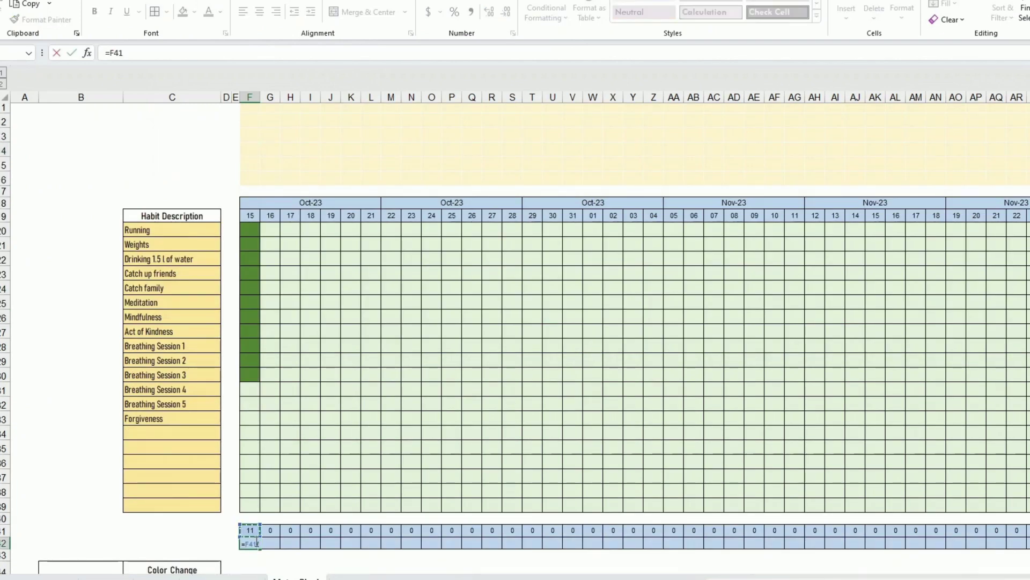
type("/")
scroll(258, 542, "up", 3)
left_click(169, 139)
key("Return")
left_click(253, 549)
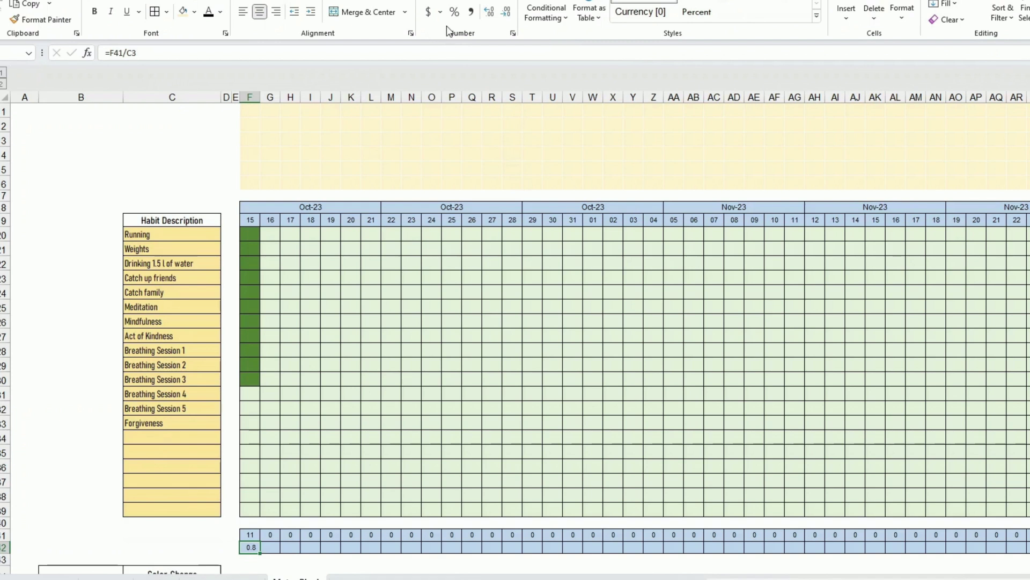
left_click(455, 13)
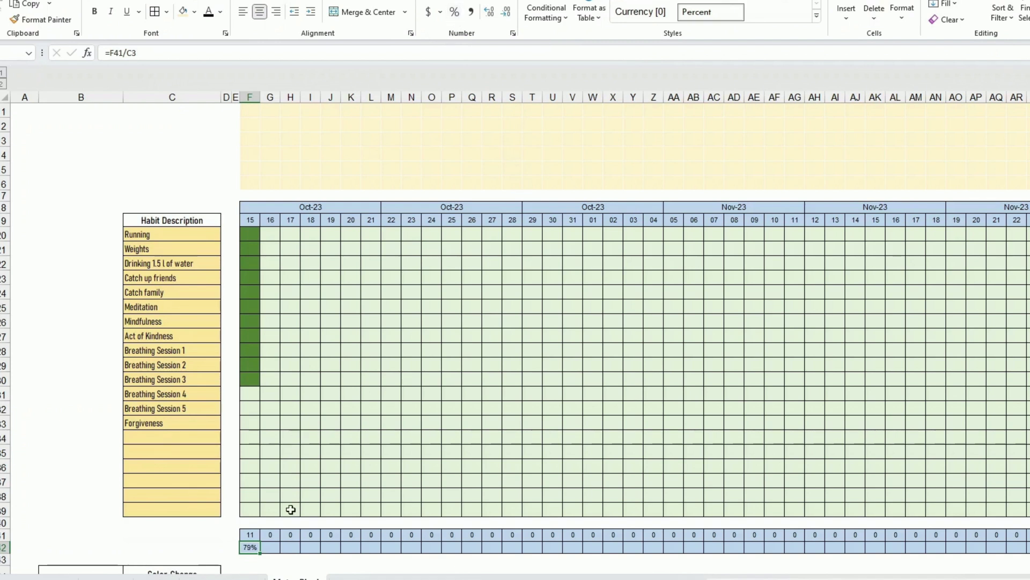
Make the total habits reference absolute in F42 so the formula reads =F41/$C$3.
scroll(260, 551, "right", 3)
left_click(118, 547)
left_click(26, 547)
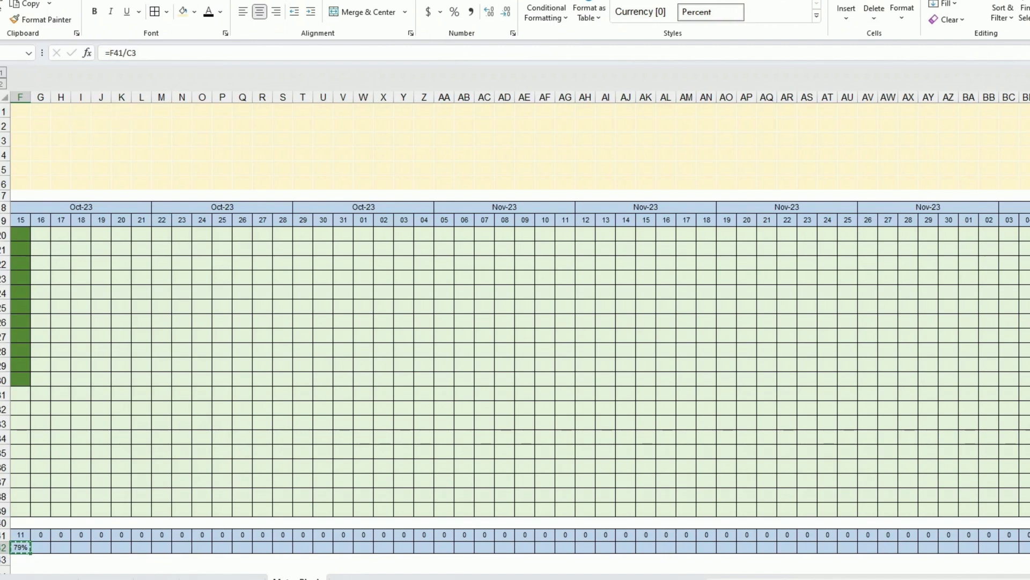
scroll(177, 211, "left", 3)
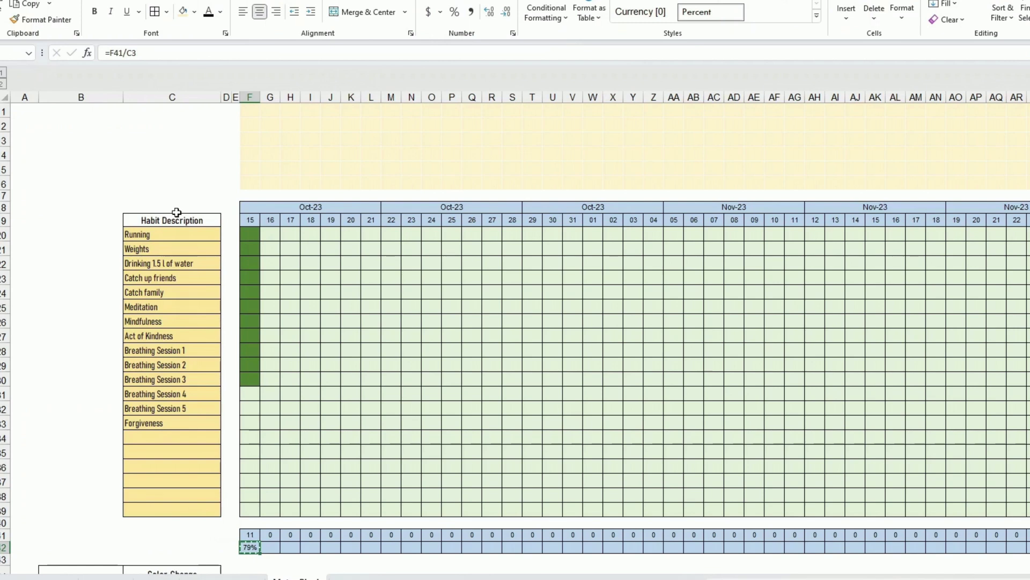
scroll(176, 212, "up", 3)
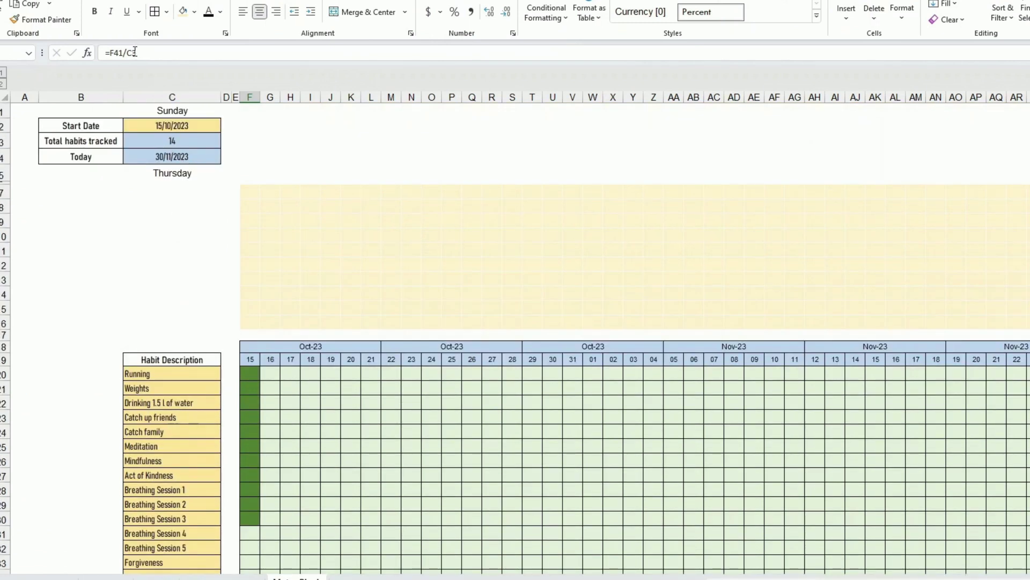
left_click(134, 52)
key("F4")
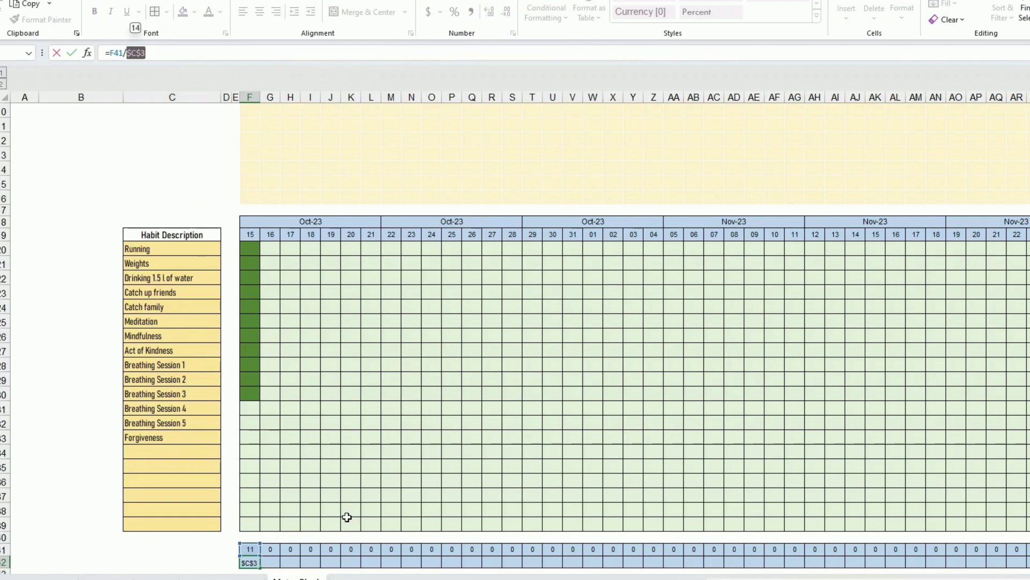
key("Return")
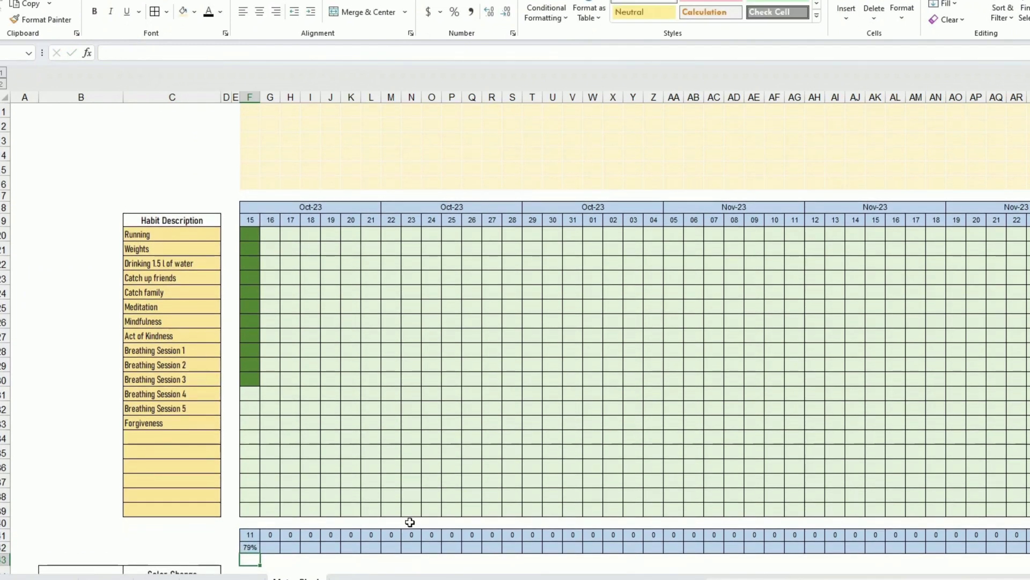
Fill the percentage formula from F42 across row 42 for all the dates.
left_click(256, 548)
left_click_drag(256, 547, 1028, 549)
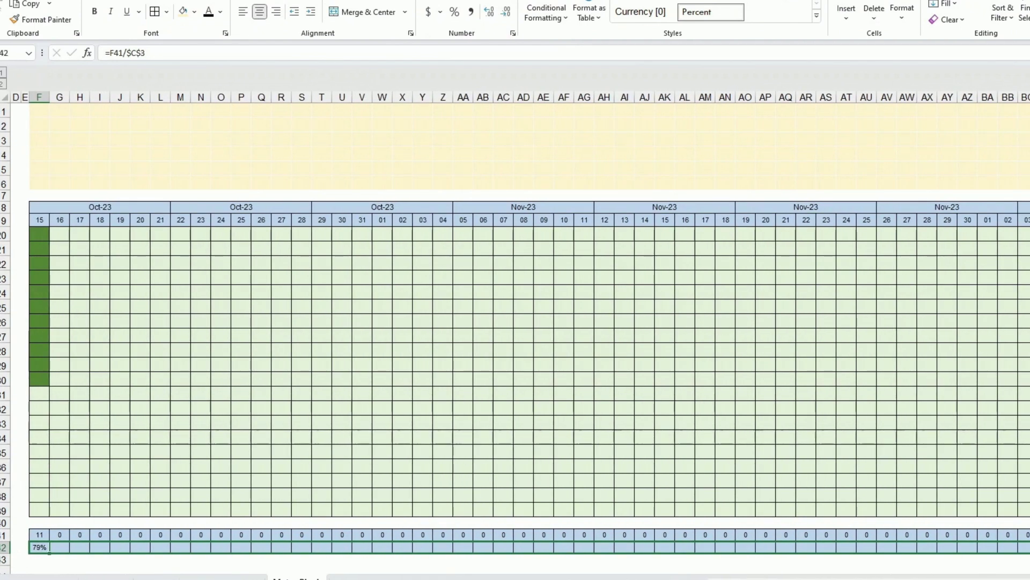
key("ctrl+r")
left_click(80, 559)
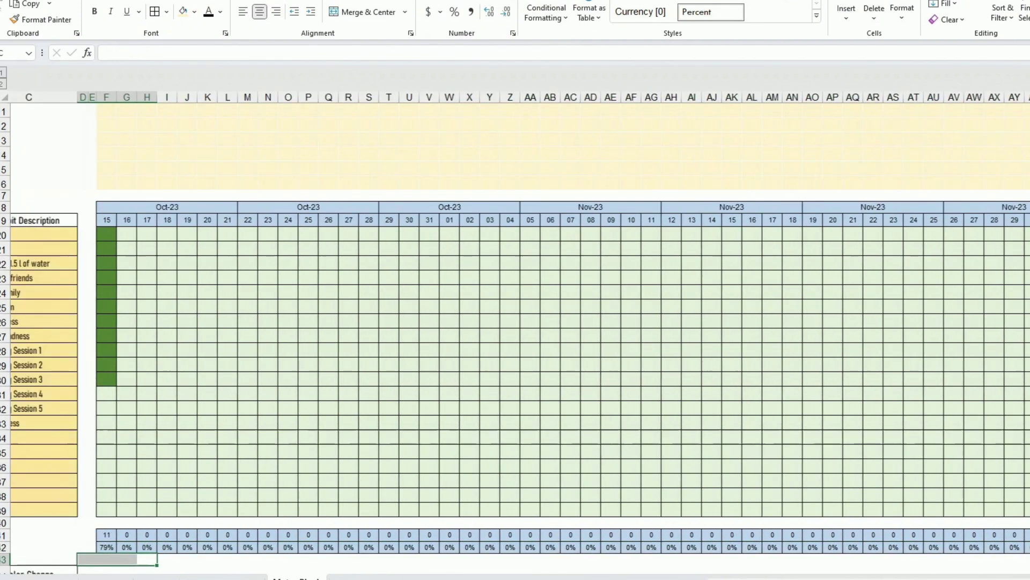
left_click(177, 513)
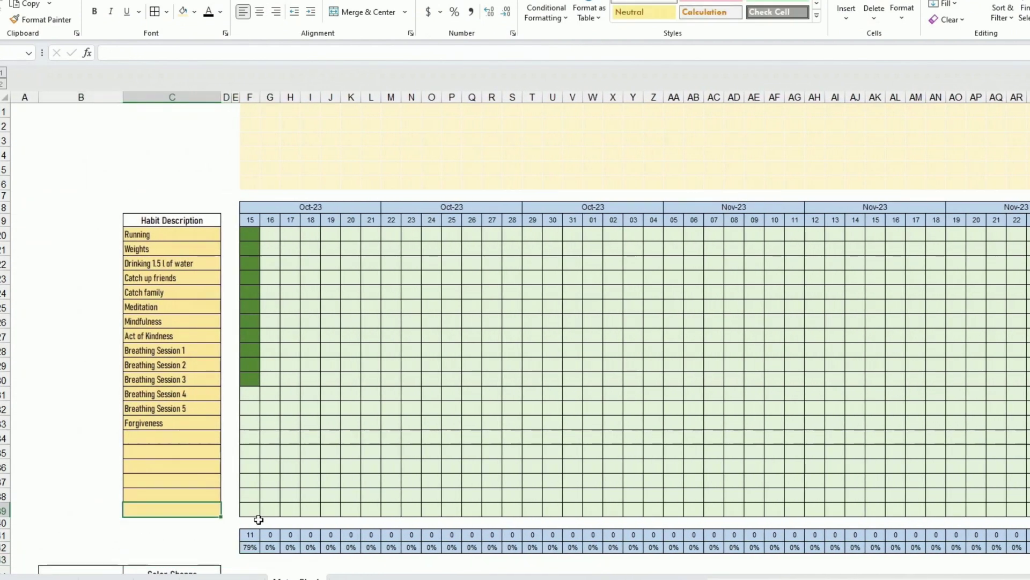
Enter f in G24:G29 to mark the habits from Catch family to Breathing Session 2 under day 16.
left_click(266, 288)
type("f")
key("Return")
type("f")
key("Return")
type("f")
key("Return")
type("f")
key("Return")
type("f")
key("Return")
type("f")
key("Return")
key("Up")
key("Up")
key("Up")
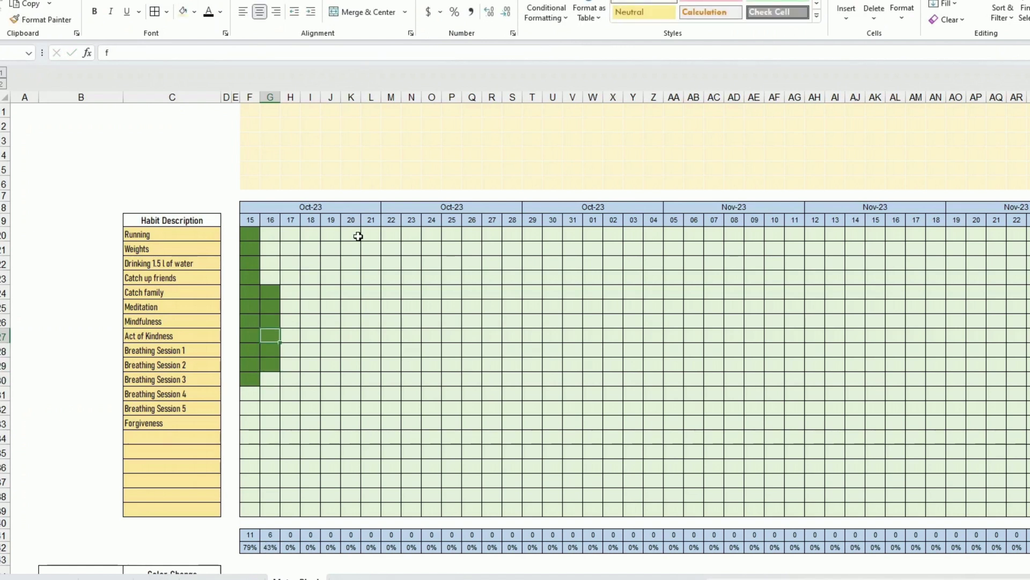
left_click(404, 291)
scroll(409, 288, "up", 2)
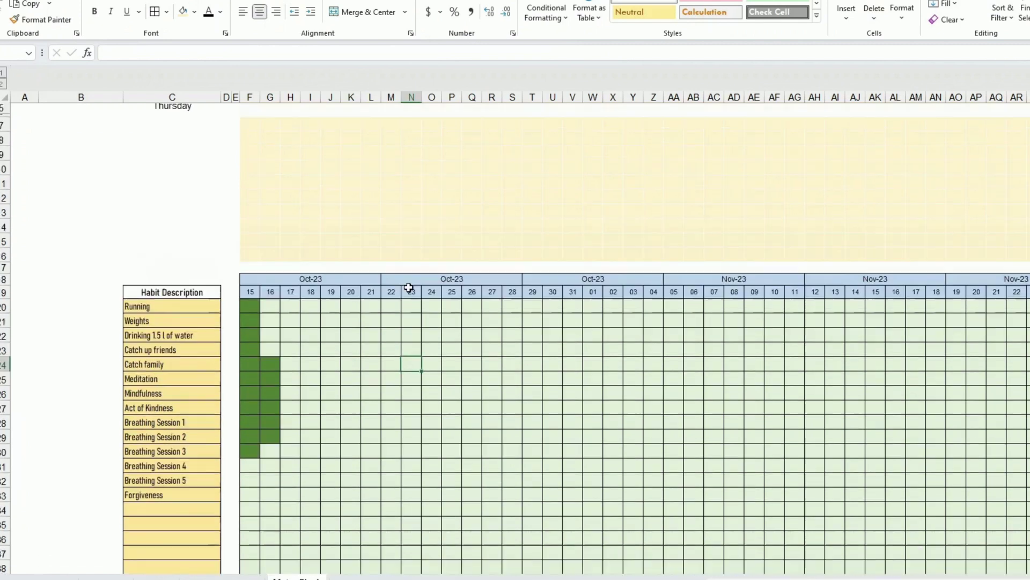
scroll(408, 288, "up", 2)
left_click(534, 402)
scroll(547, 402, "down", 3)
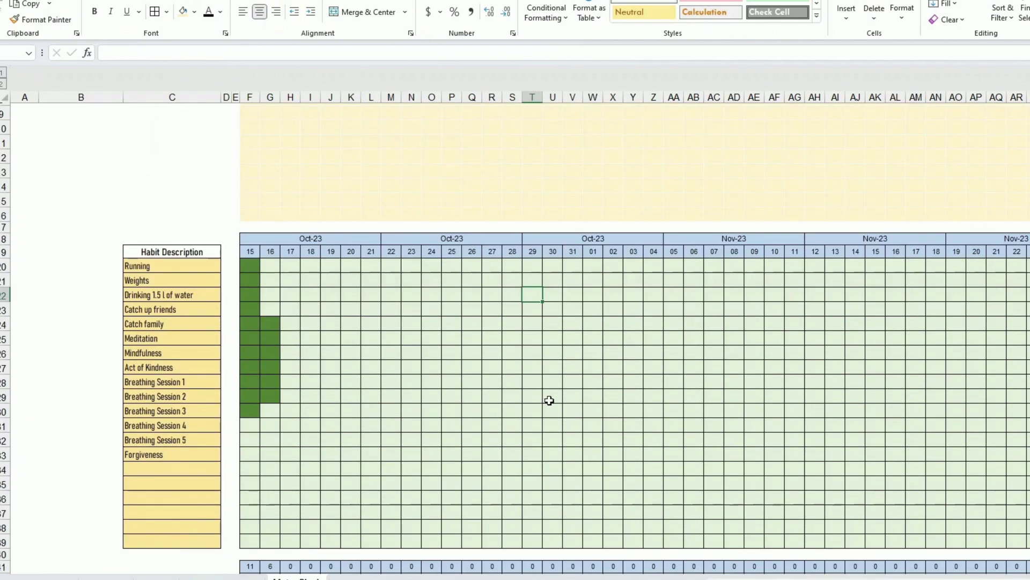
Start a formula-based conditional formatting rule for the date row and daily grid, F19:BI39.
left_click(251, 250)
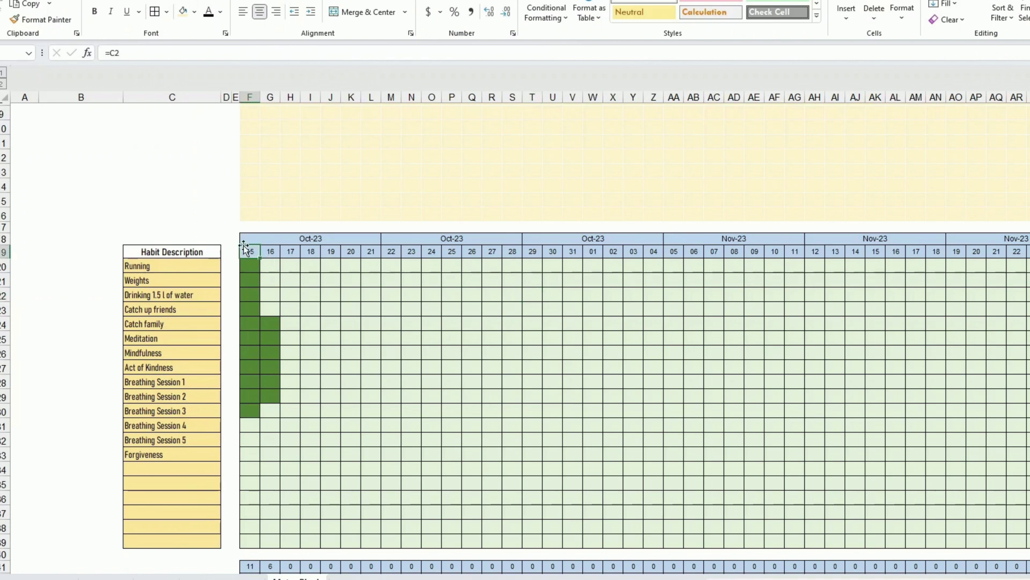
mouse_move(250, 250)
left_mouse_down()
mouse_move(311, 539)
mouse_move(1027, 542)
left_mouse_up()
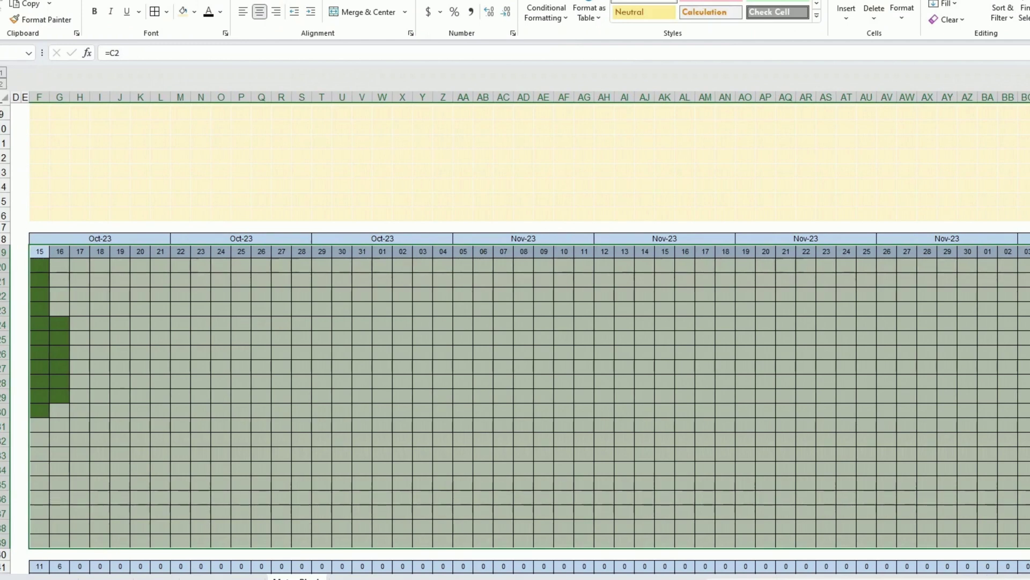
scroll(515, 322, "left", 3)
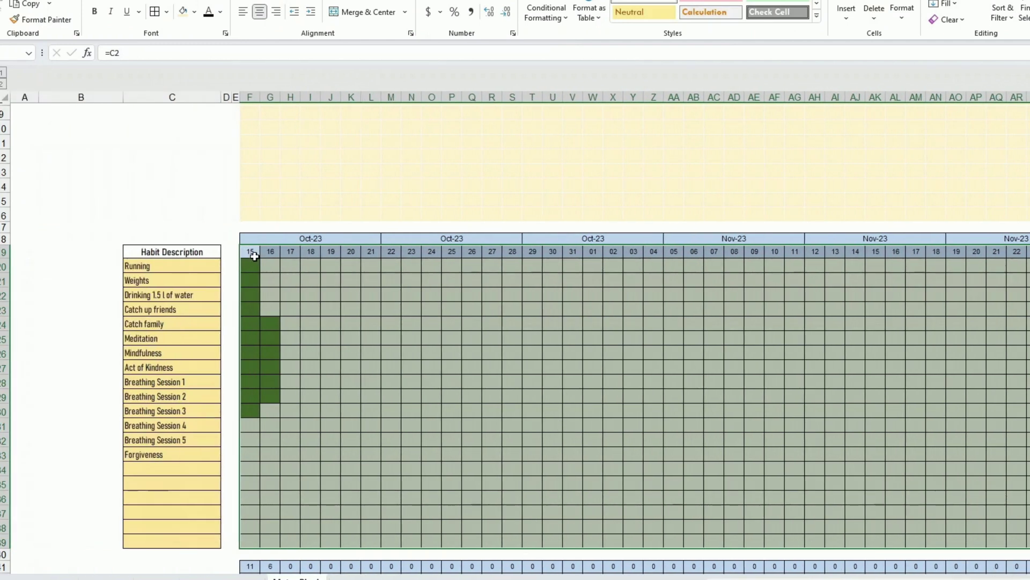
left_click(539, 22)
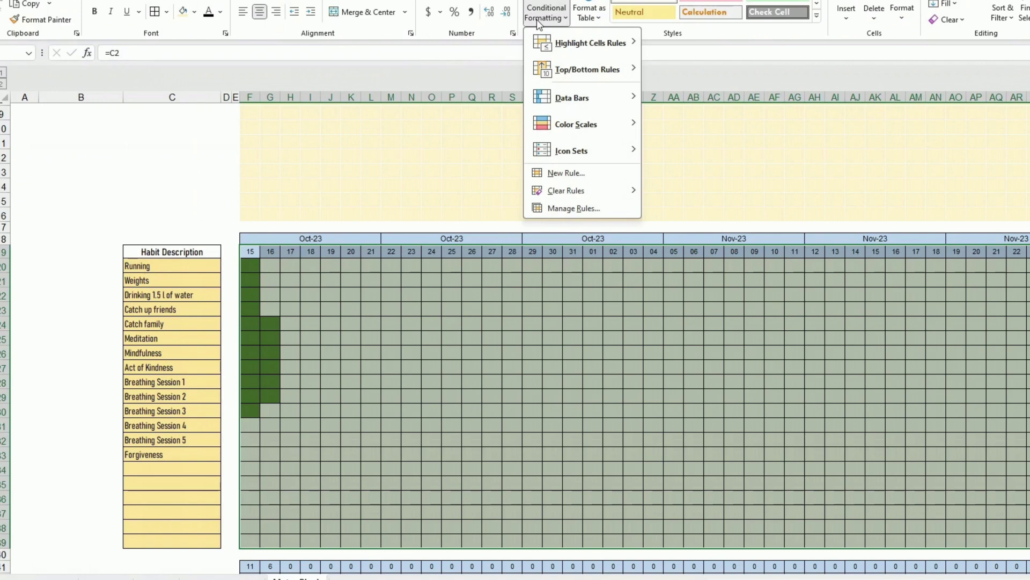
left_click(599, 179)
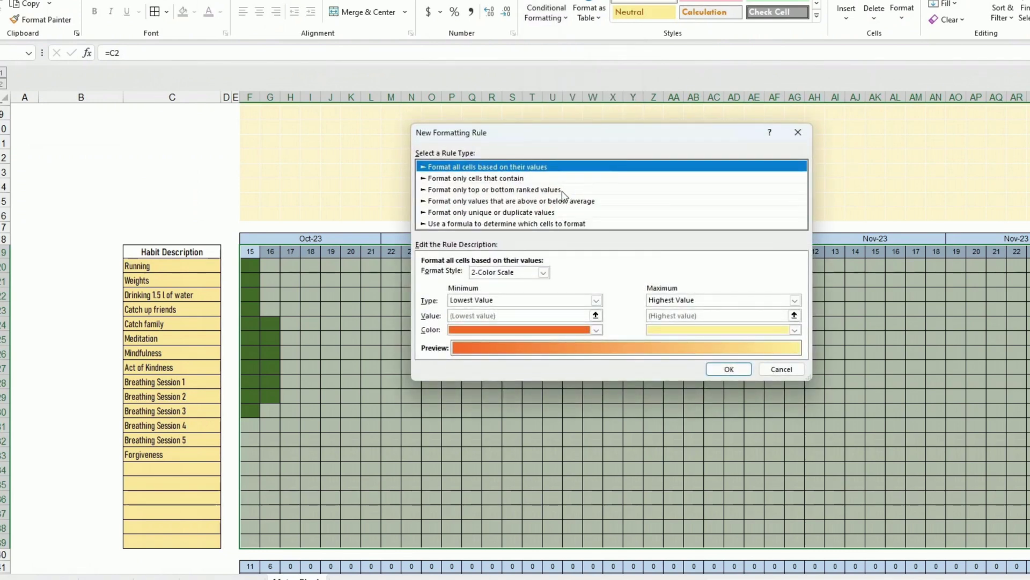
left_click(460, 224)
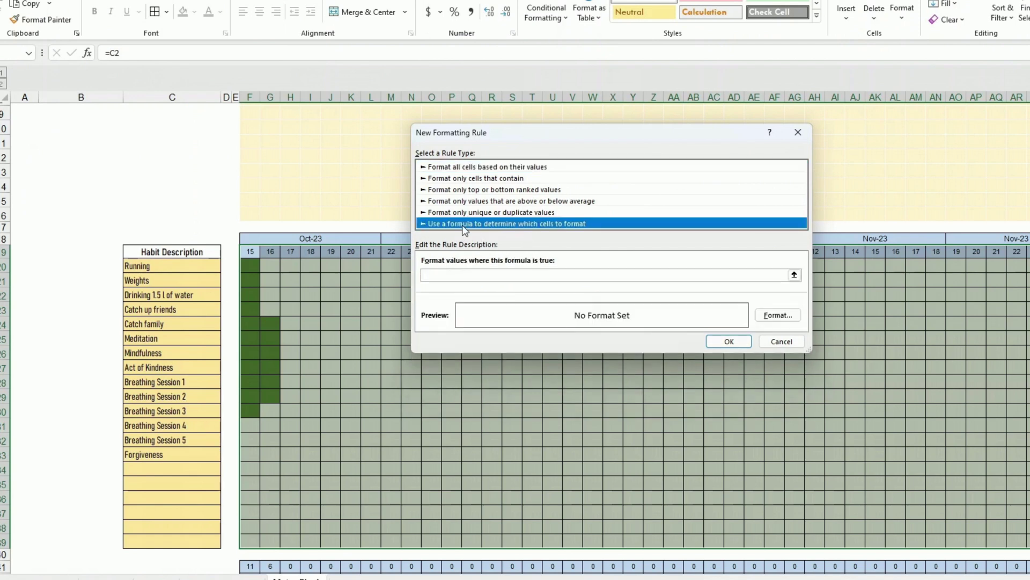
left_click(469, 274)
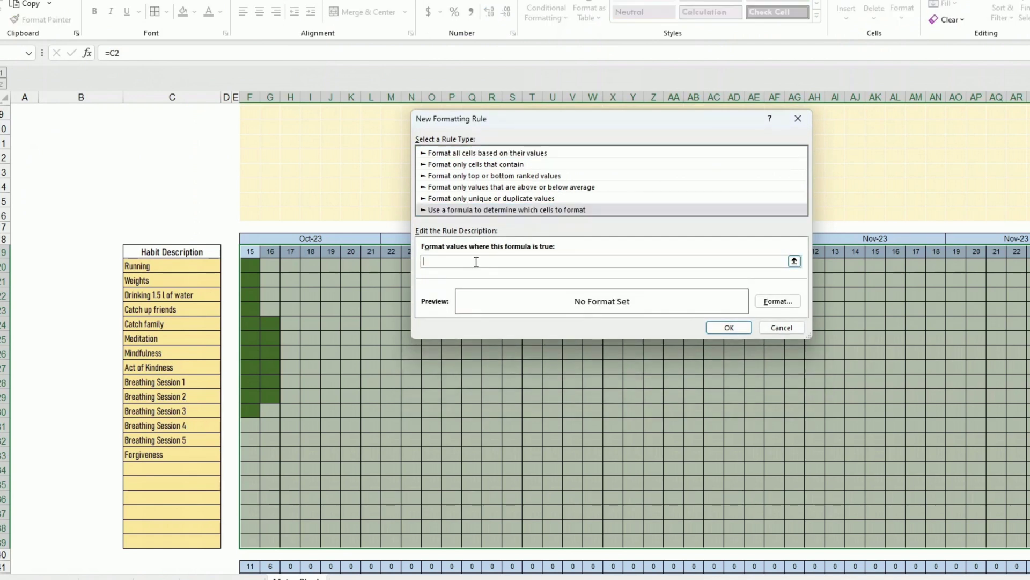
Set the rule's formula to =F$19=$C$4 to match each column's date with the Today cell.
left_click(251, 251)
key("BackSpace")
key("BackSpace")
key("BackSpace")
key("BackSpace")
key("BackSpace")
scroll(278, 315, "up", 3)
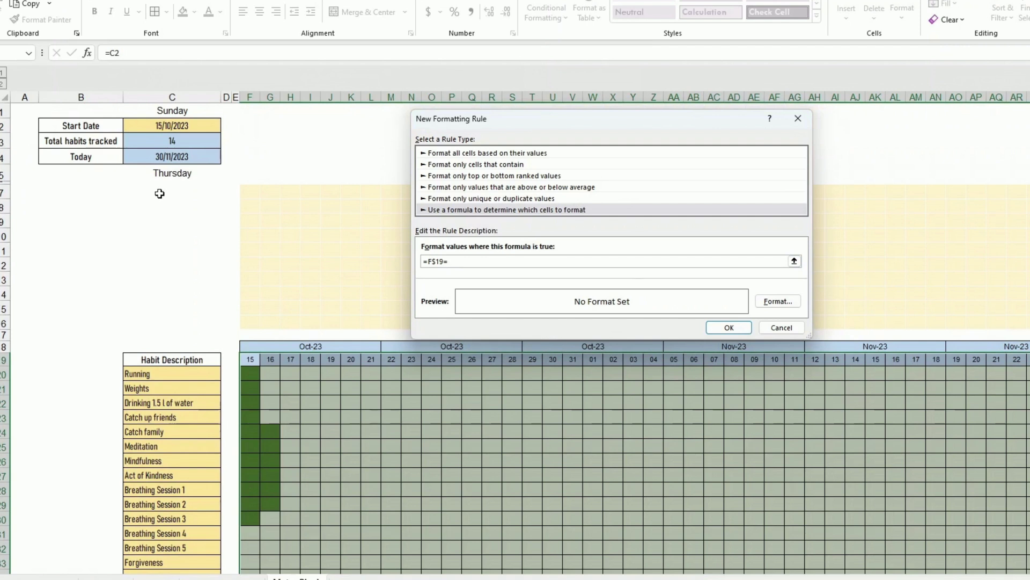
left_click(178, 163)
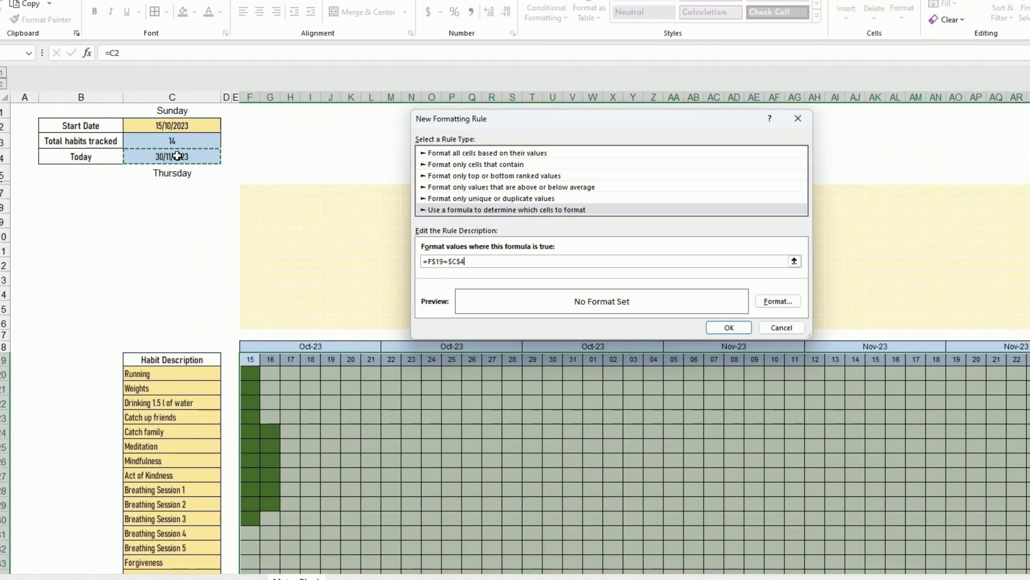
Give the today rule a light orange fill and apply it to F19:BI39.
left_click(779, 302)
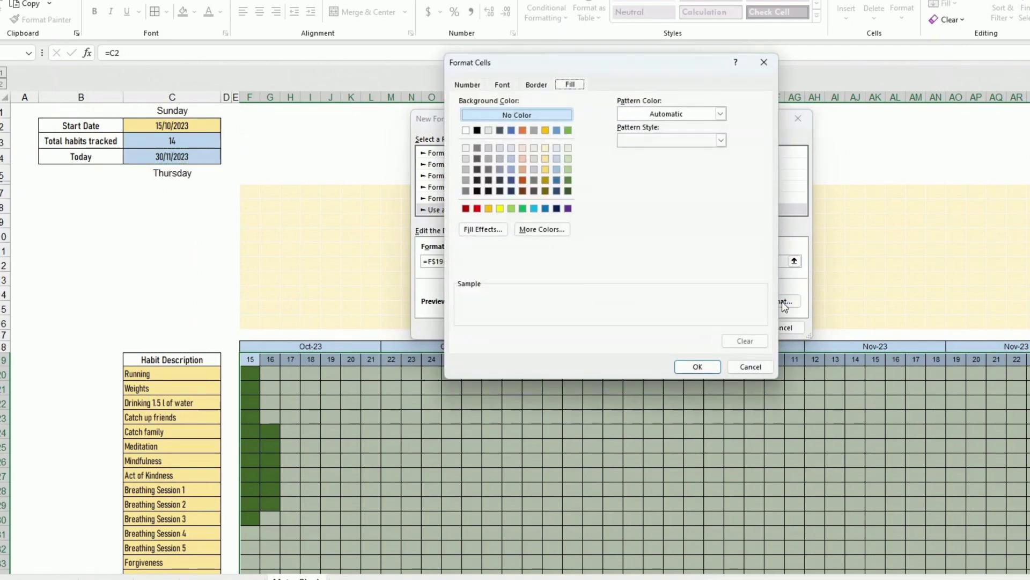
left_click(523, 148)
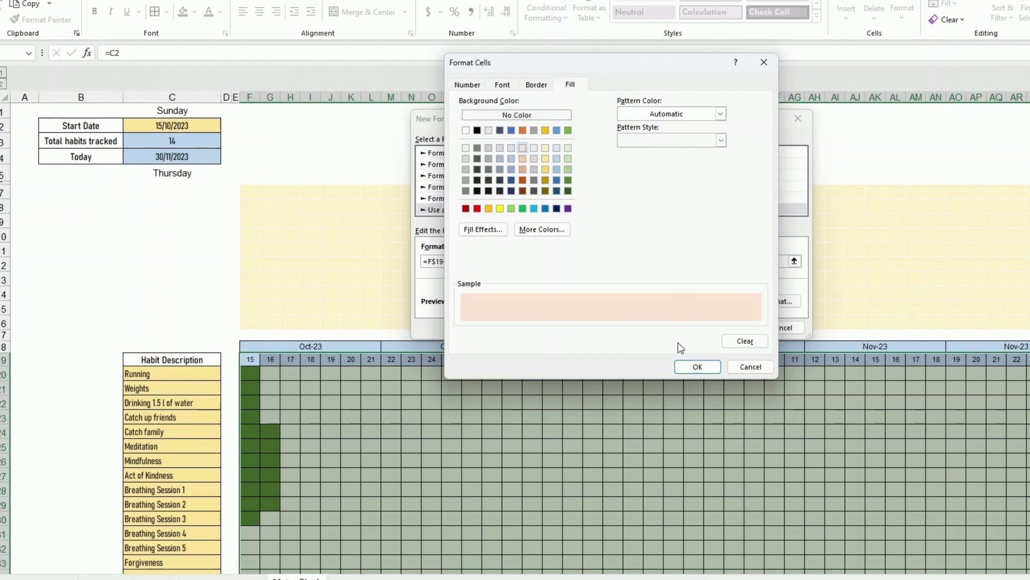
left_click(690, 369)
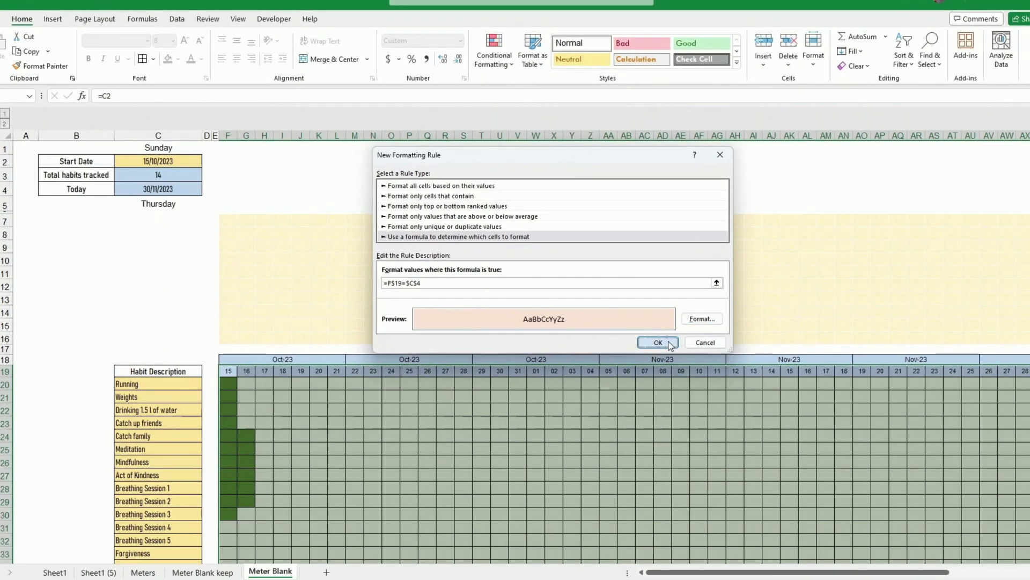
left_click(659, 341)
left_click(766, 336)
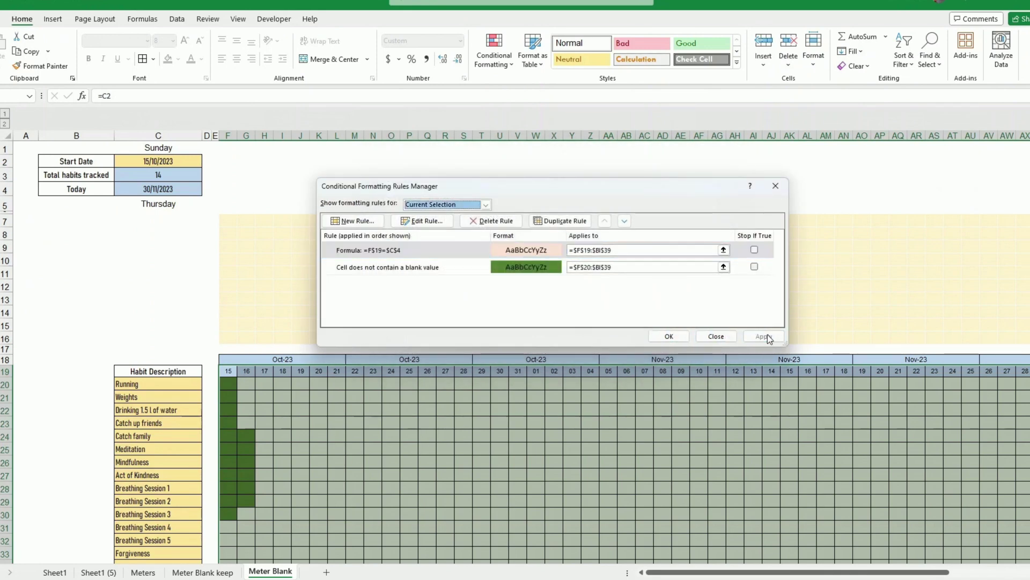
key("Return")
left_click_drag(794, 572, 819, 572)
left_click(861, 521)
scroll(862, 516, "down", 3)
scroll(862, 514, "down", 1)
scroll(861, 513, "up", 1)
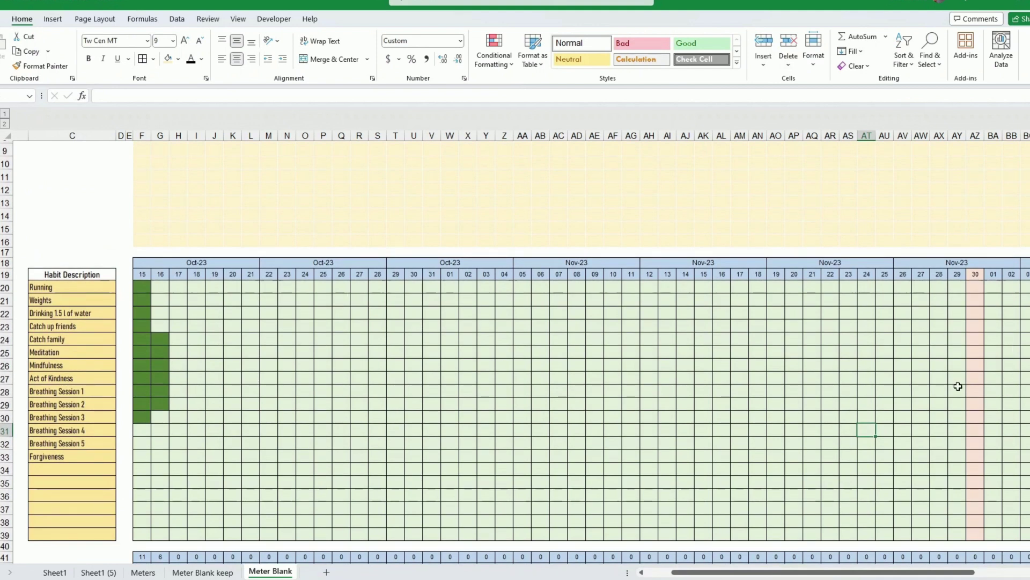
Enter 1 in AZ27:AZ29 to mark Act of Kindness, Breathing Session 1 and Breathing Session 2 under 30 November.
left_click(974, 377)
type("1")
key("Return")
type("1")
key("Return")
type("1")
key("Return")
key("Up")
key("Up")
key("Up")
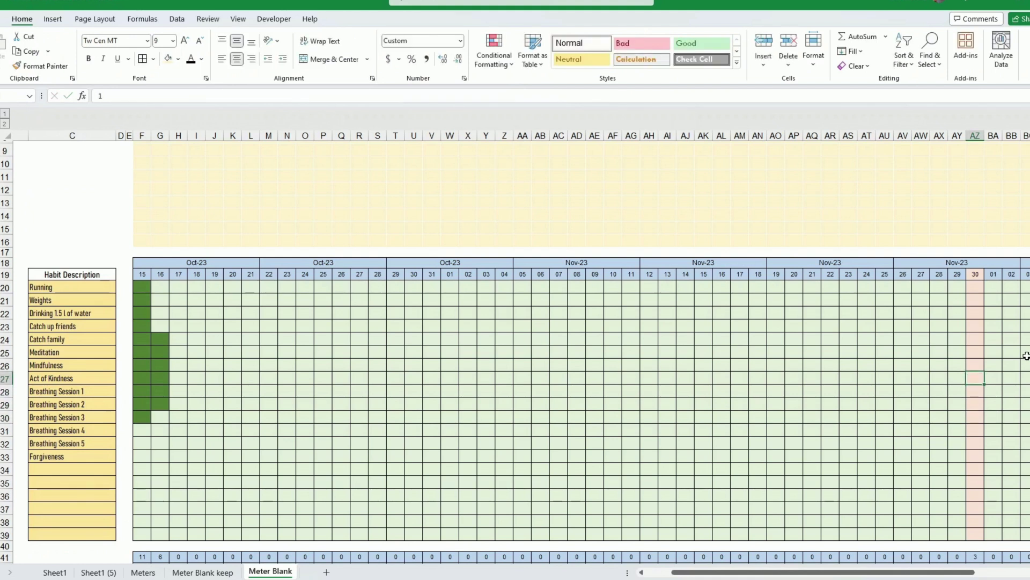
Place the non-blank cell rule above the today rule for F19:BI39, enable Stop If True for it and apply.
scroll(821, 572, "right", 3)
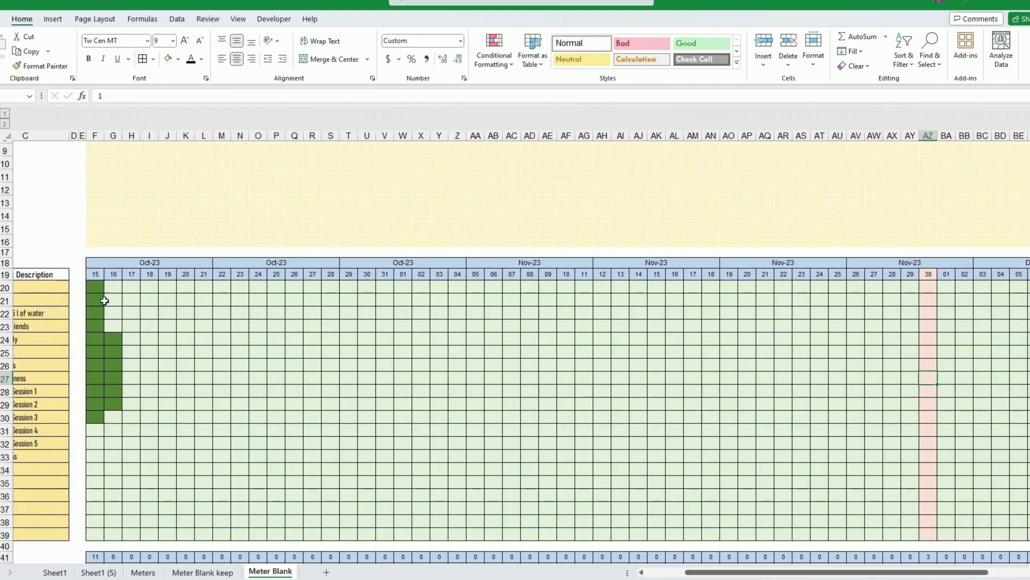
left_click_drag(96, 275, 982, 534)
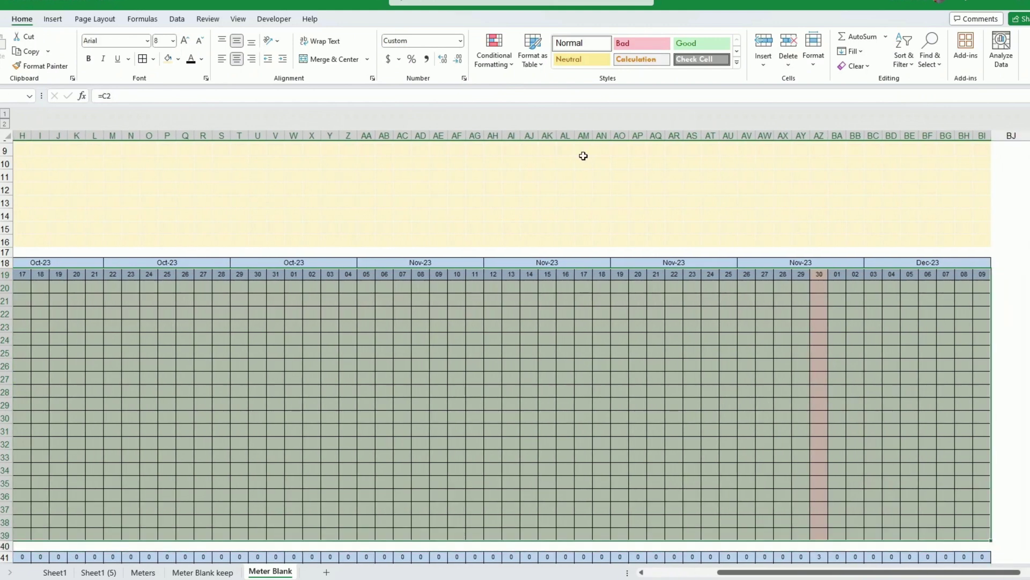
left_click(493, 56)
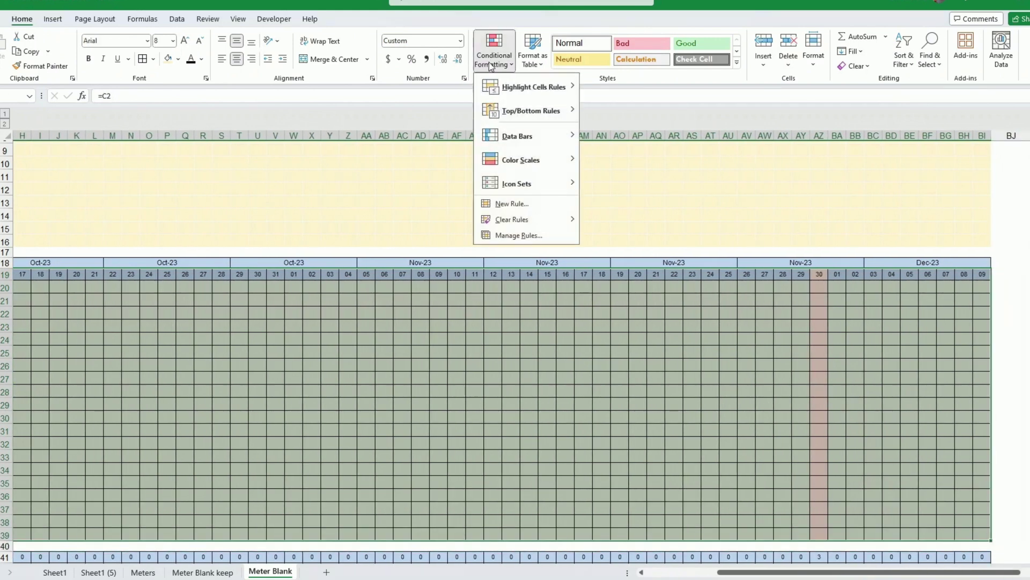
left_click(524, 236)
left_click(543, 270)
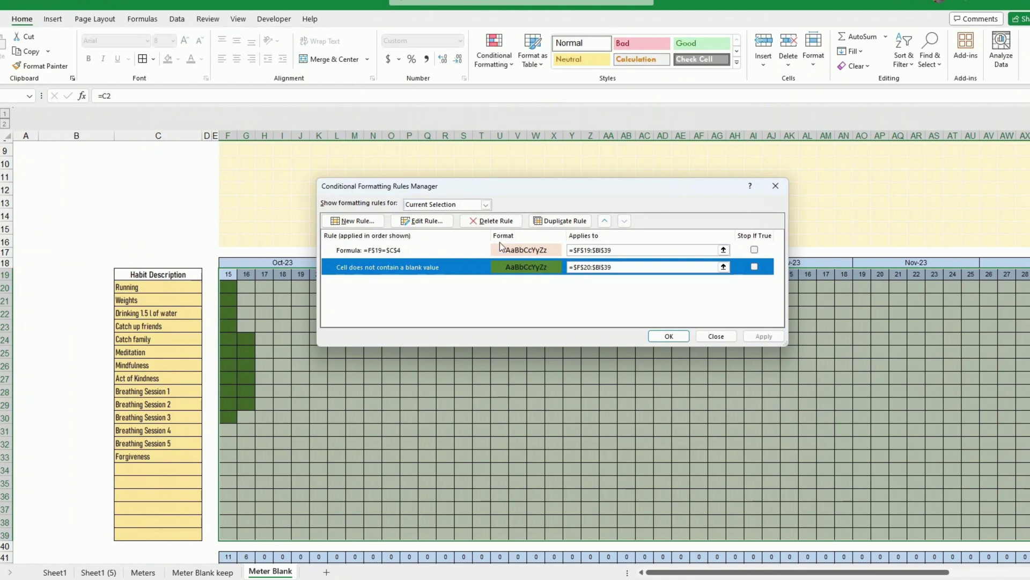
left_click(604, 222)
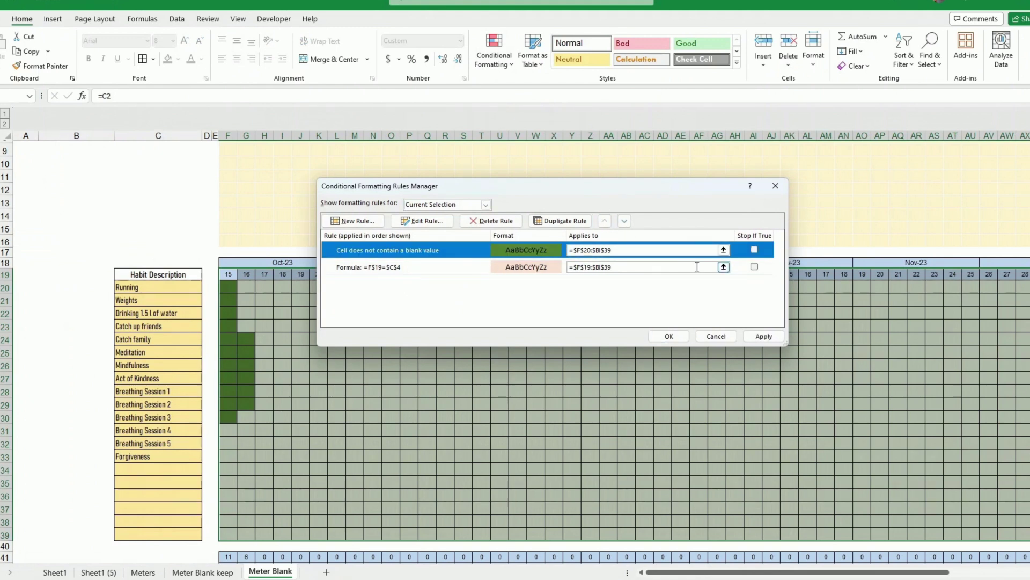
left_click(754, 250)
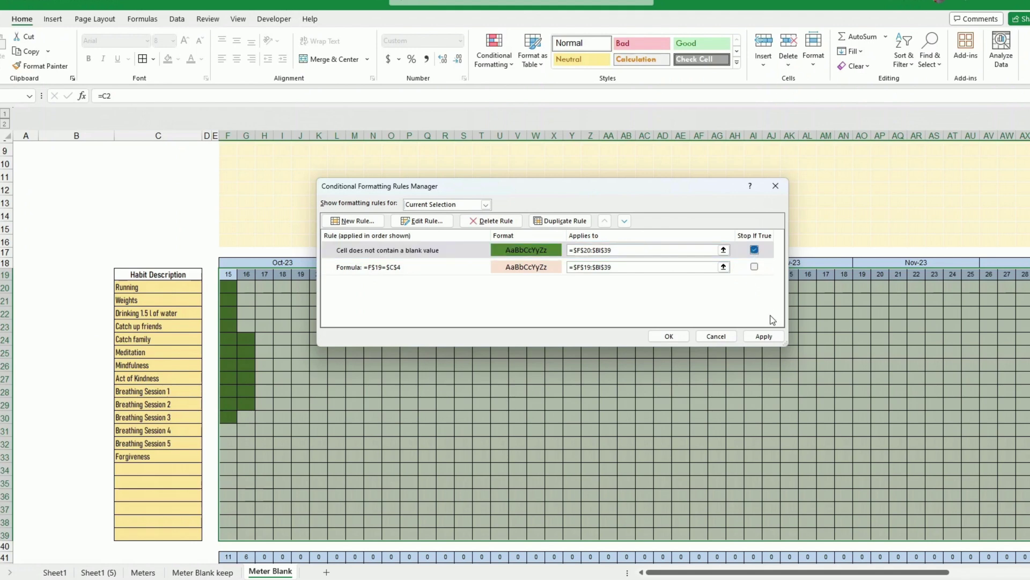
left_click(767, 336)
key("Return")
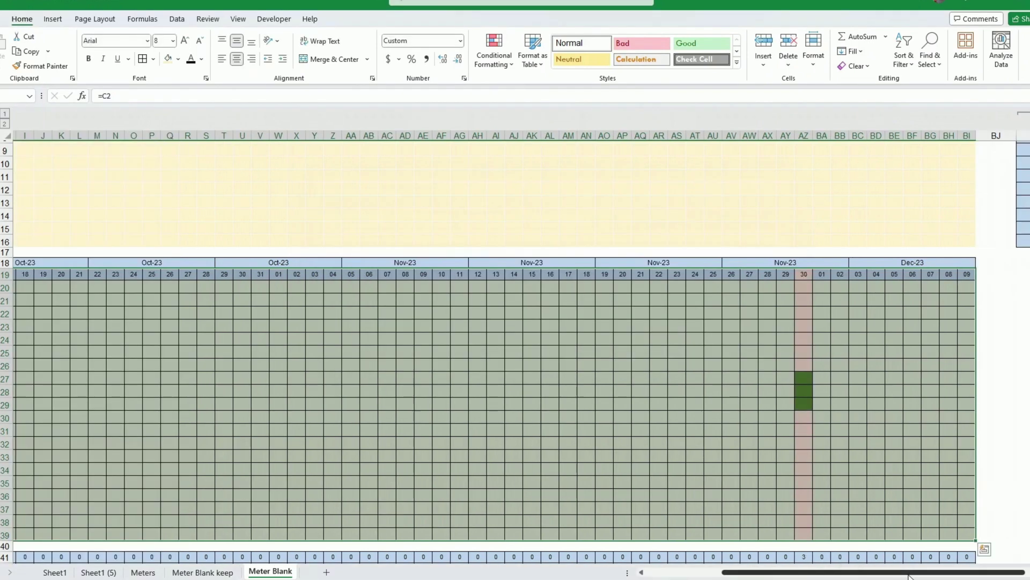
left_click(899, 509)
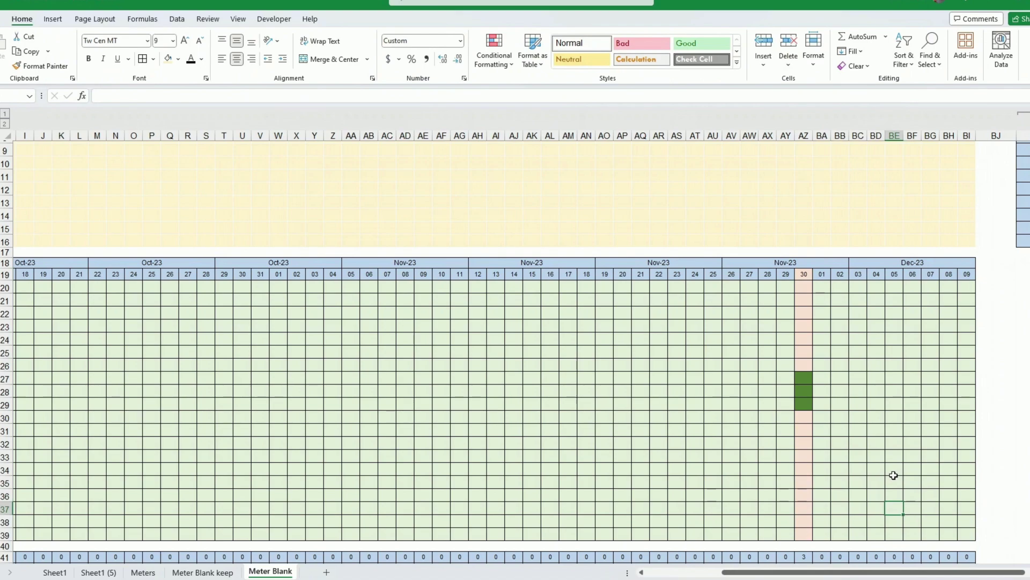
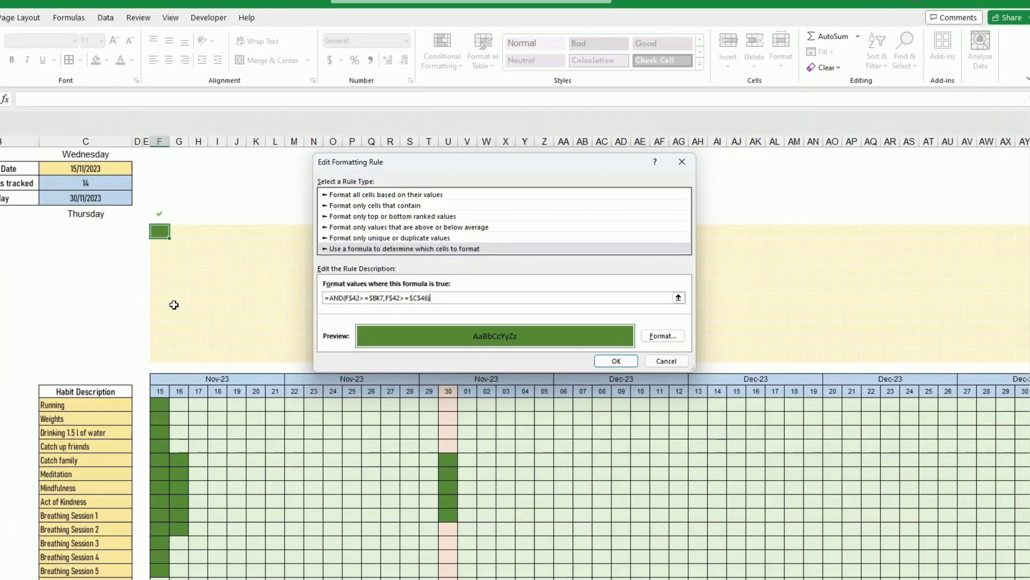
Examine the row 42 percentages, the meter scale in column BK and the Color Change thresholds referenced by the meter rule's formula.
scroll(303, 365, "down", 2)
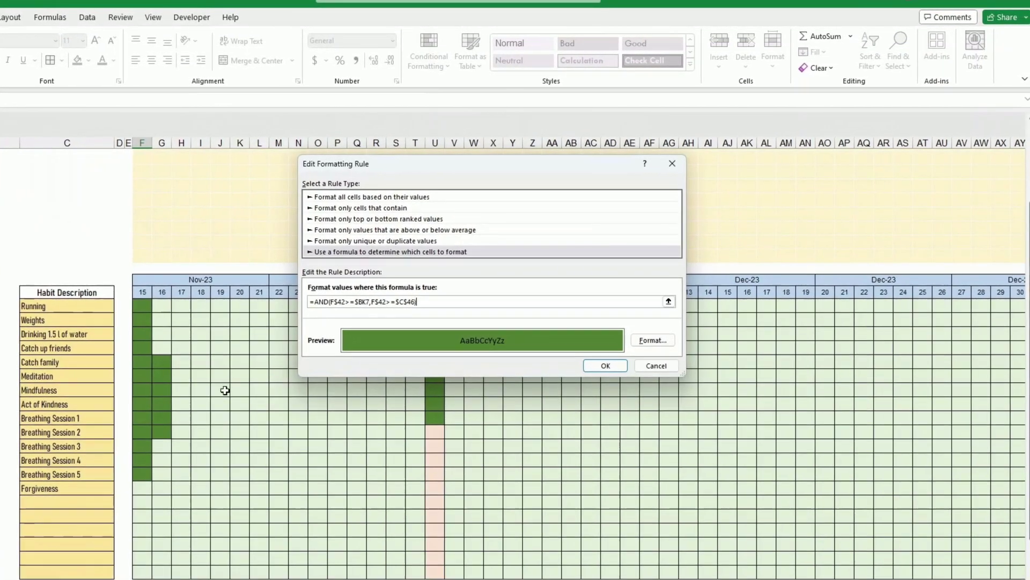
scroll(225, 390, "down", 2)
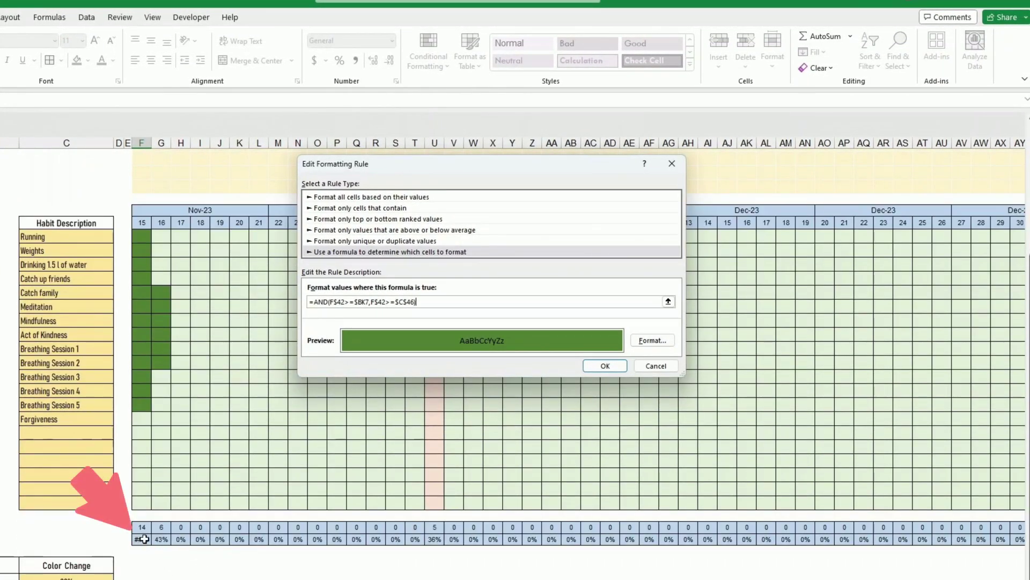
scroll(144, 538, "right", 3)
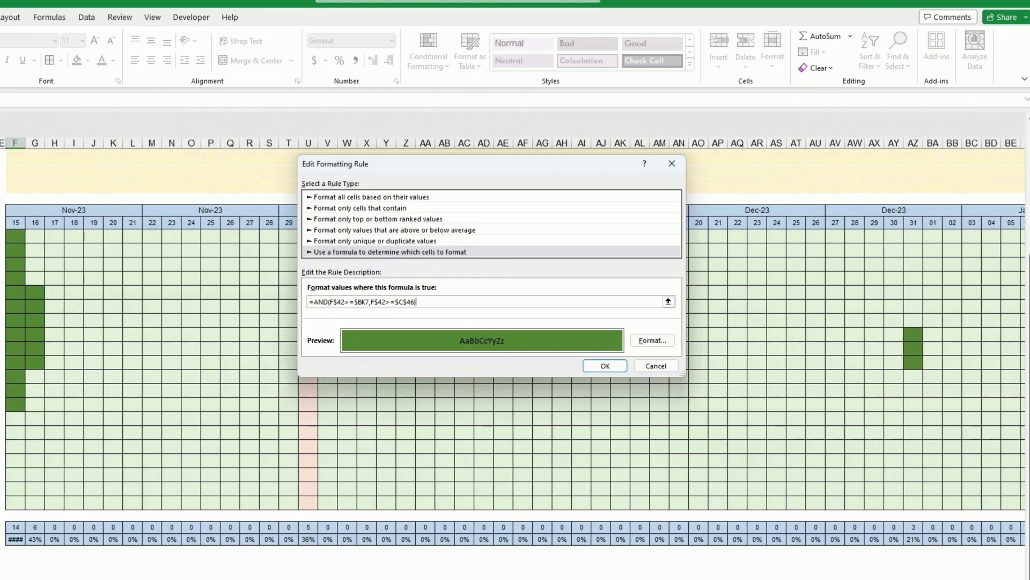
scroll(955, 356, "right", 2)
scroll(961, 344, "up", 4)
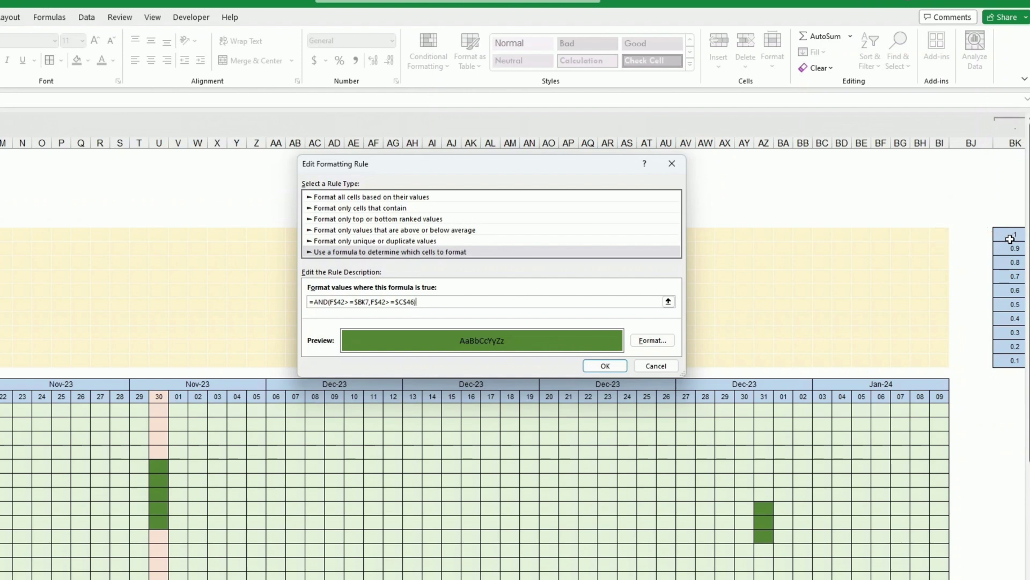
scroll(405, 424, "down", 5)
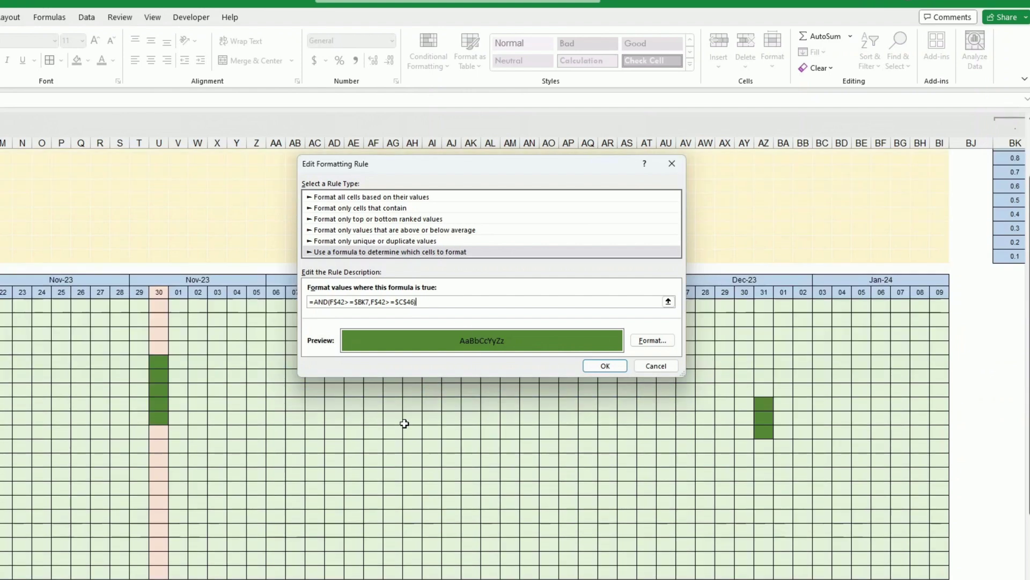
scroll(150, 322, "left", 5)
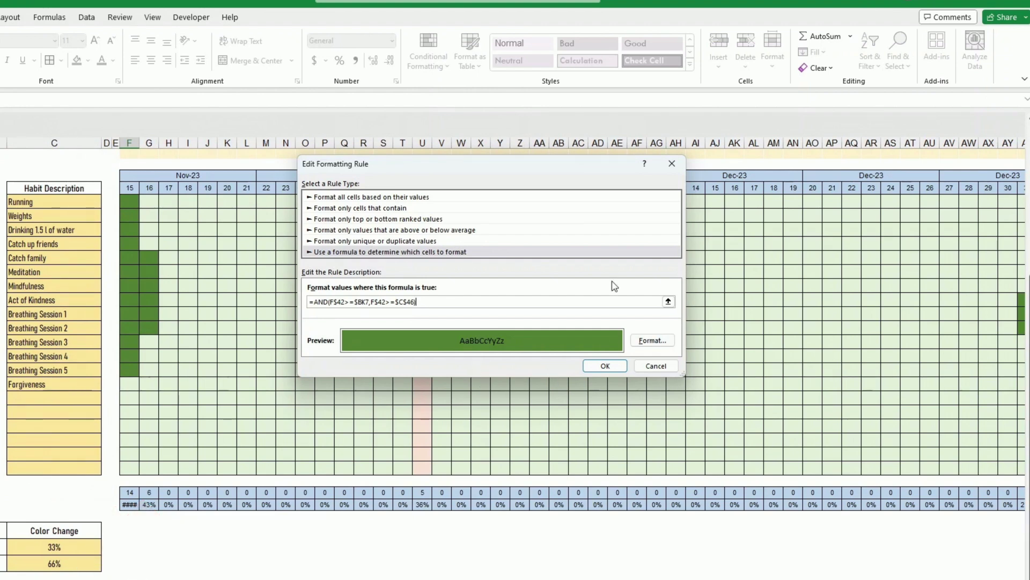
Accept the meter rule =AND(F$42>=$BK7,F$42>=$C$46) for F7 and duplicate it twice.
left_click(618, 364)
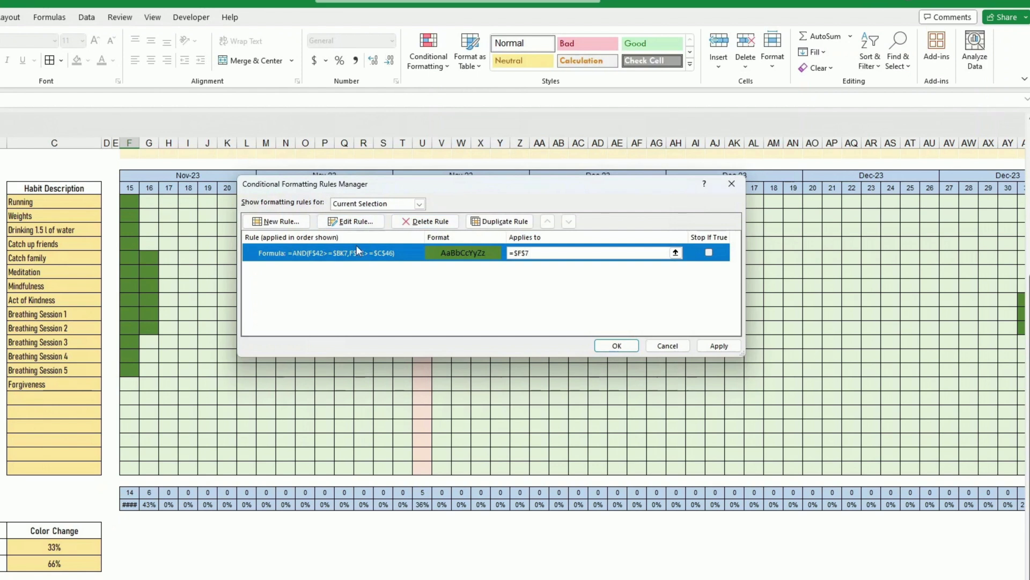
left_click(488, 225)
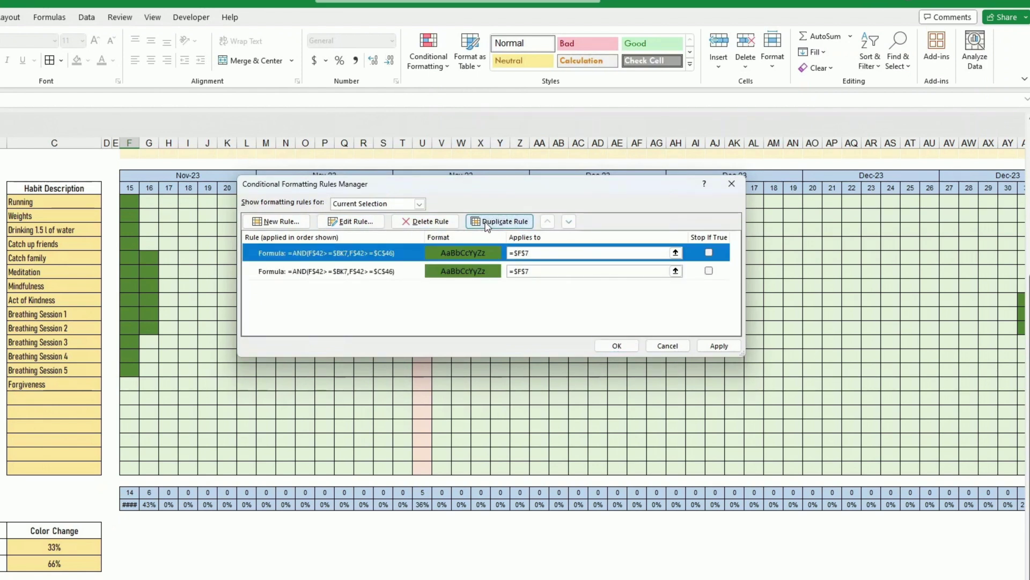
left_click(488, 224)
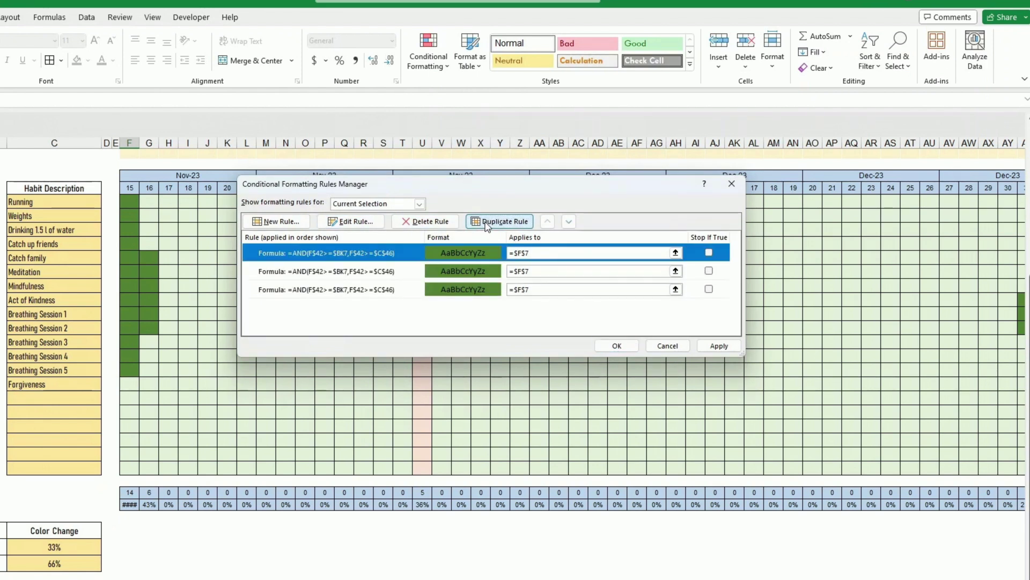
Change the second meter rule to =AND(F$42>=$BK7,F$42>=$C$45) with a lighter green fill.
left_click(397, 271)
left_click(354, 222)
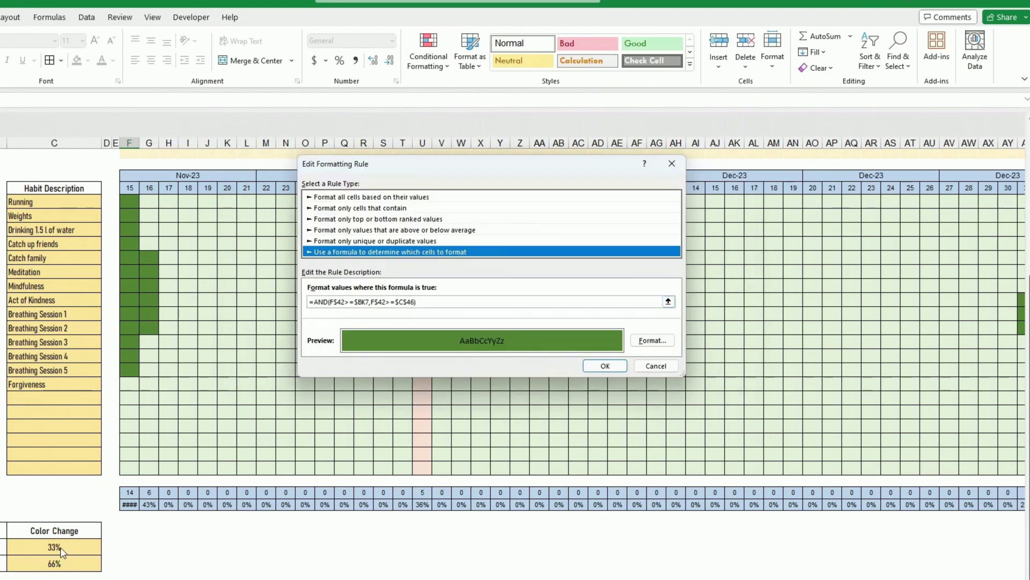
left_click(414, 302)
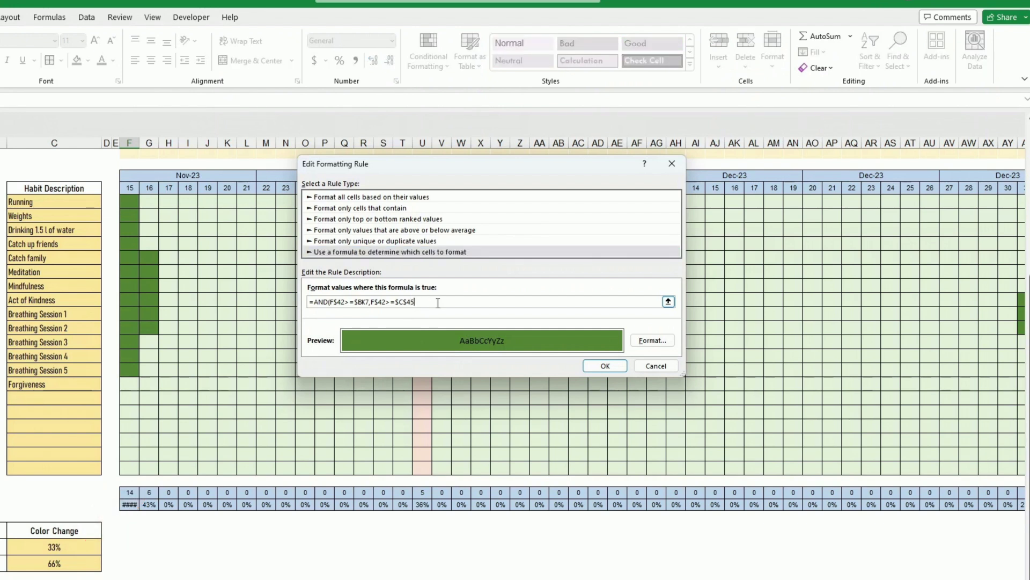
left_click(652, 340)
left_click(449, 188)
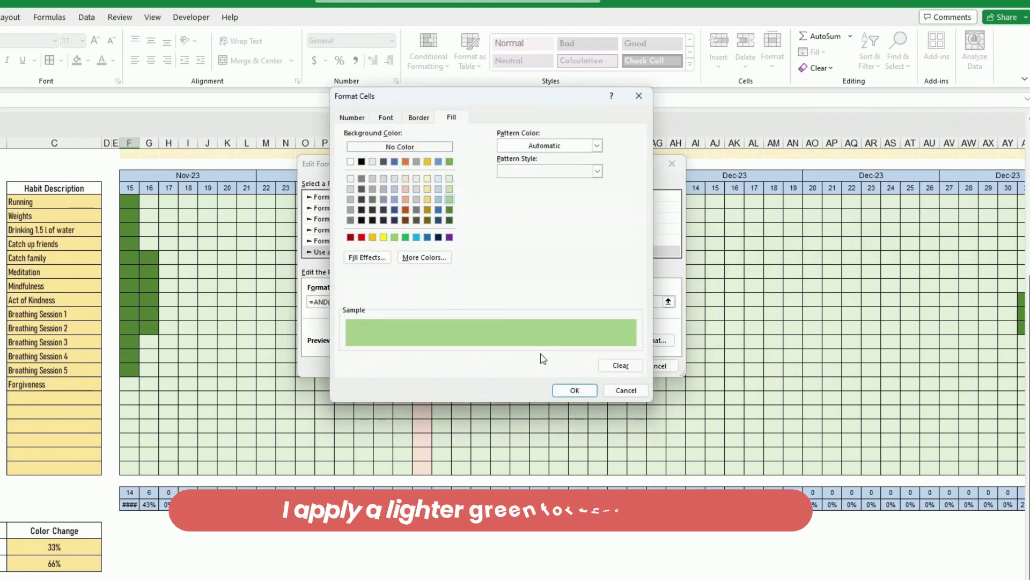
left_click(575, 390)
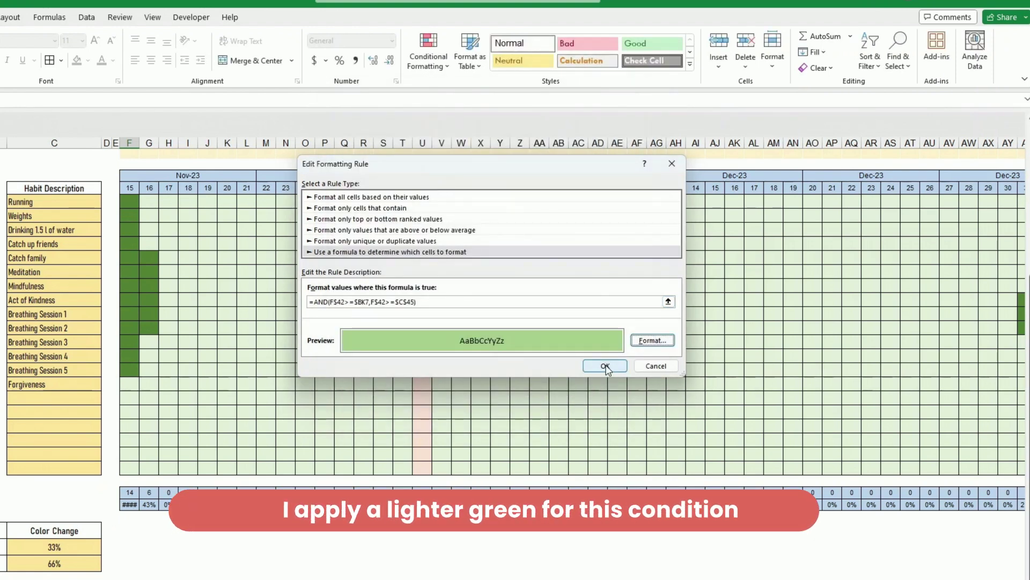
left_click(605, 366)
Change the formula of the other rule duplicate to =AND(F$42>=$BK7,F$42<$C$45).
double_click(418, 271)
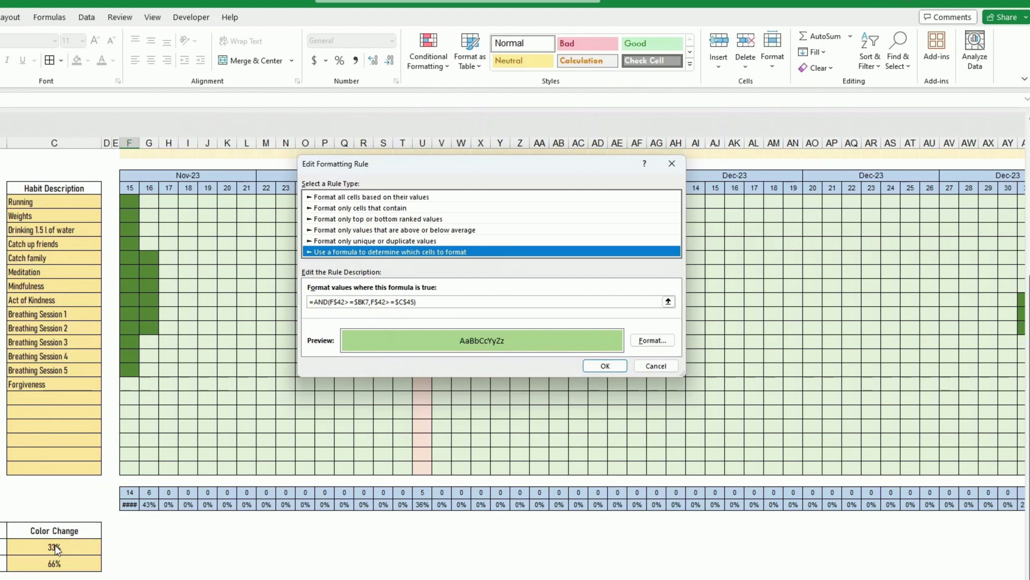
left_click(397, 303)
key("BackSpace")
key("BackSpace")
key("BackSpace")
key("BackSpace")
type("<")
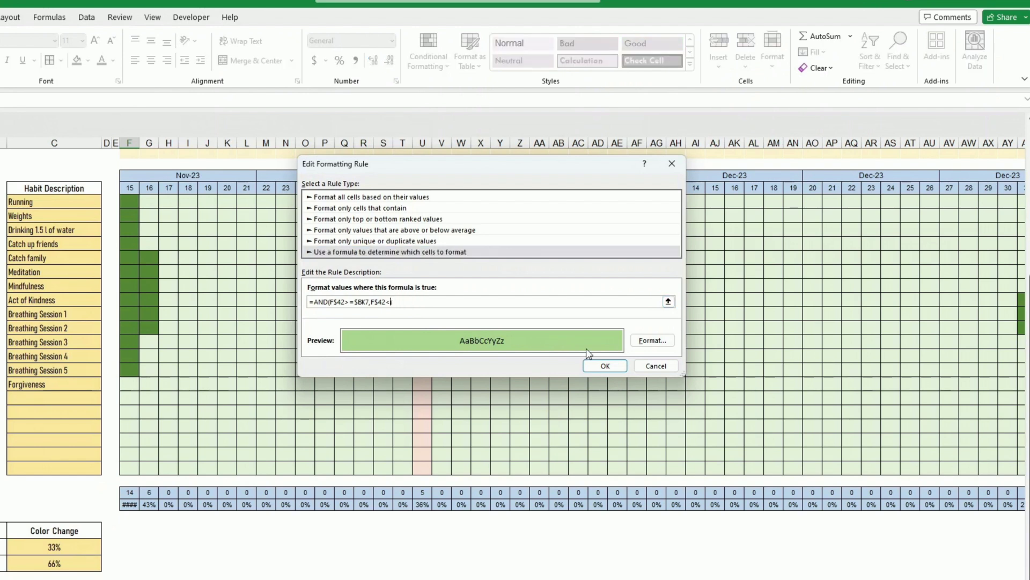
left_click(78, 547)
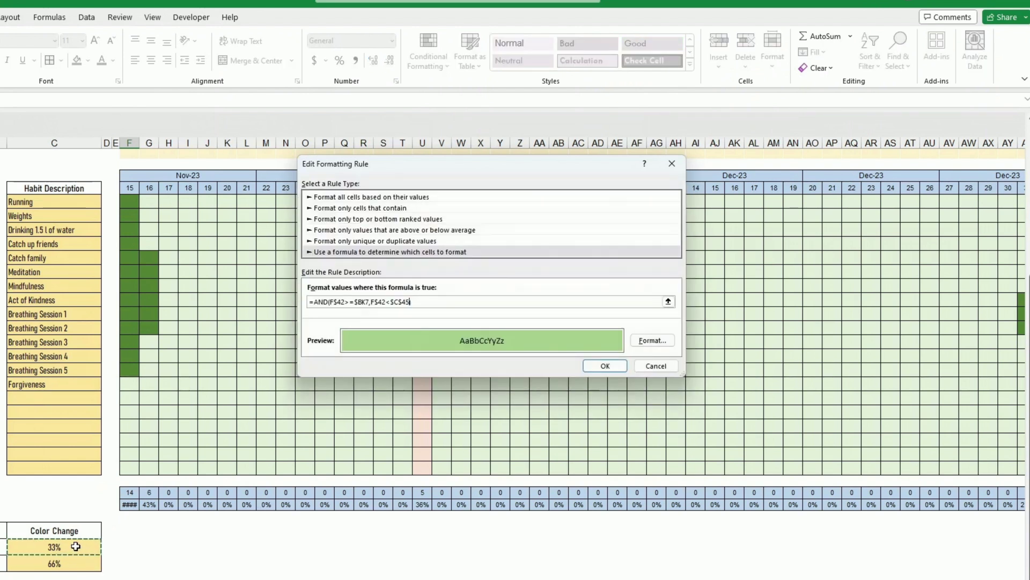
Give the below-$C$45 rule the palest green fill and accept the three meter rules for F7.
left_click(653, 341)
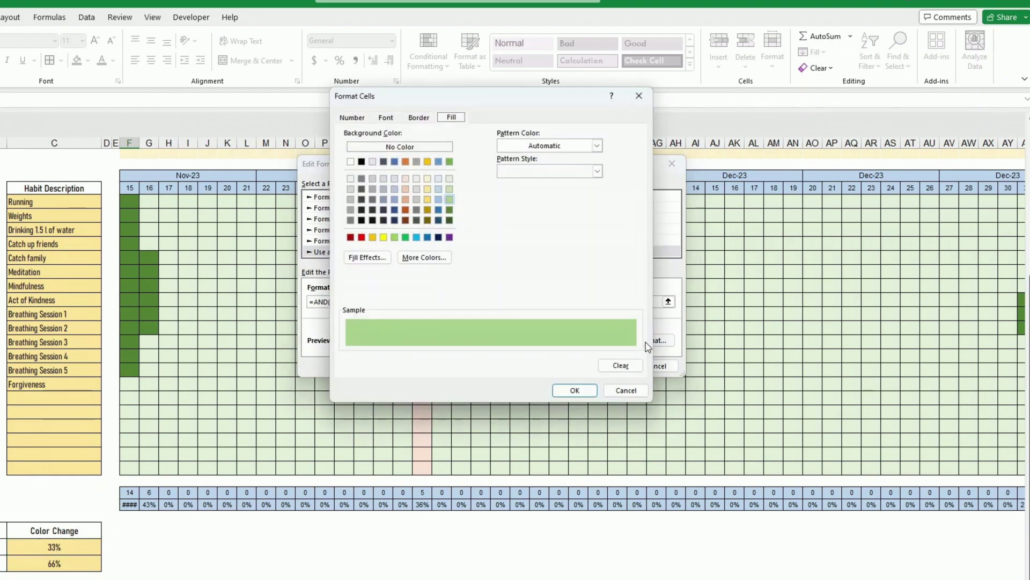
left_click(449, 178)
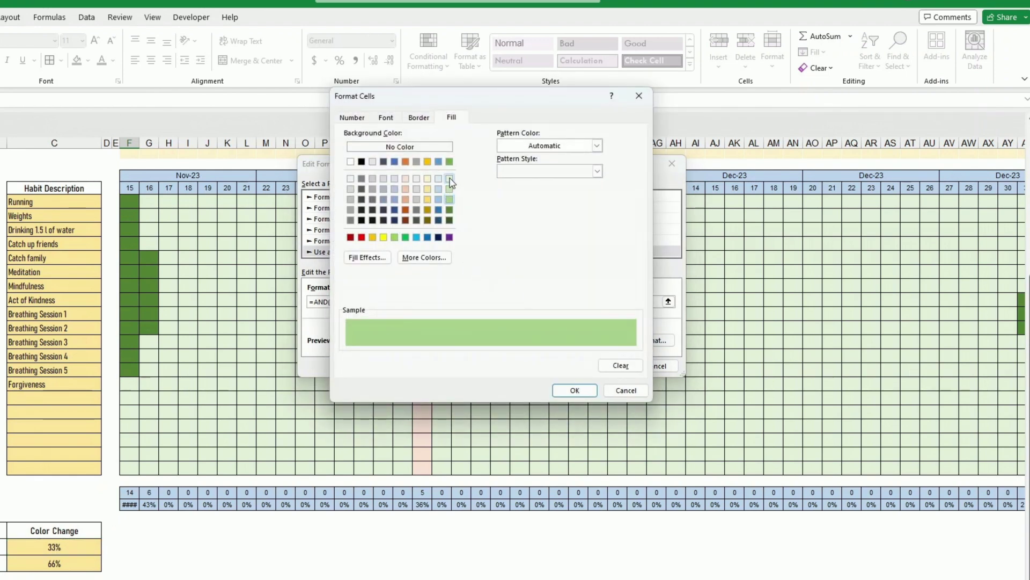
left_click(575, 390)
left_click(616, 366)
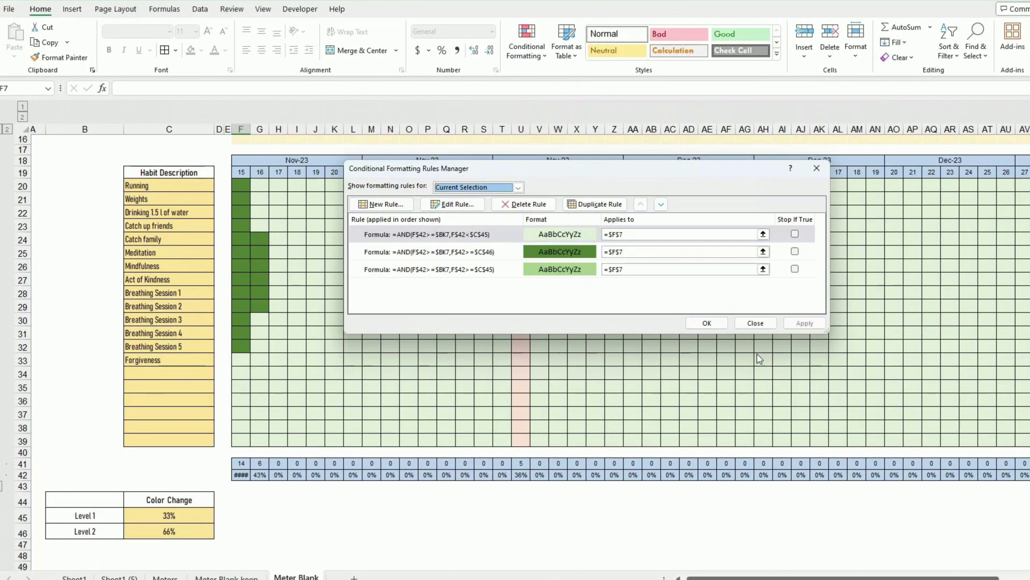
left_click(686, 328)
Copy the formatting of F7 across the whole meter grid F7:BI16 with Format Painter.
scroll(214, 209, "up", 6)
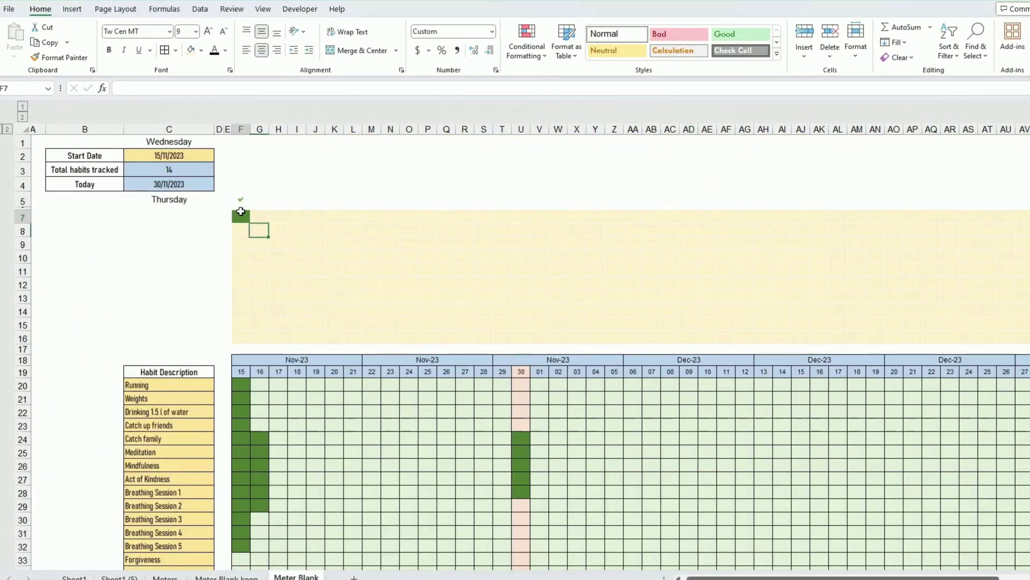
left_click(61, 57)
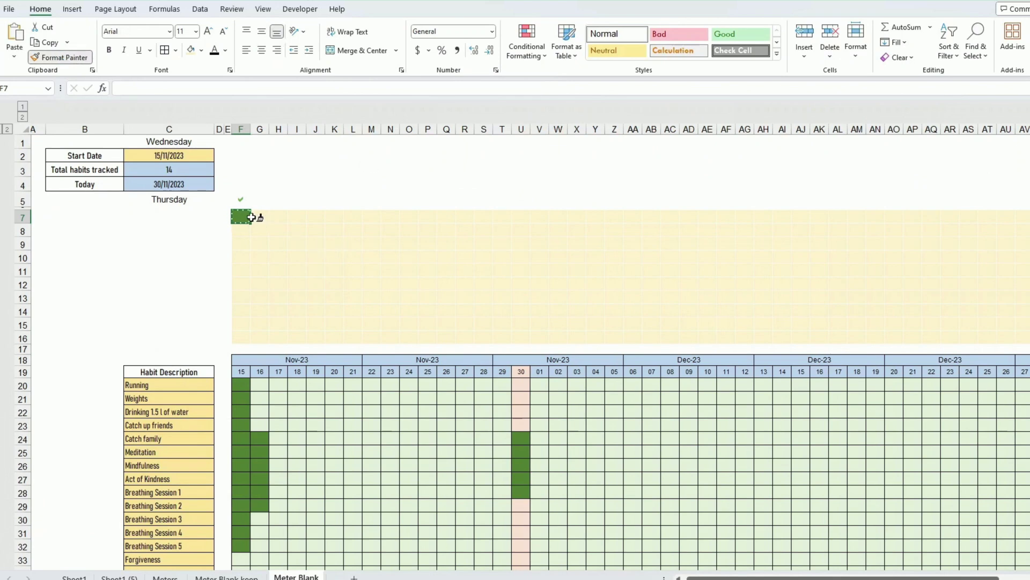
mouse_move(242, 216)
left_mouse_down()
mouse_move(273, 288)
mouse_move(1027, 331)
mouse_move(536, 344)
mouse_move(538, 357)
left_mouse_up()
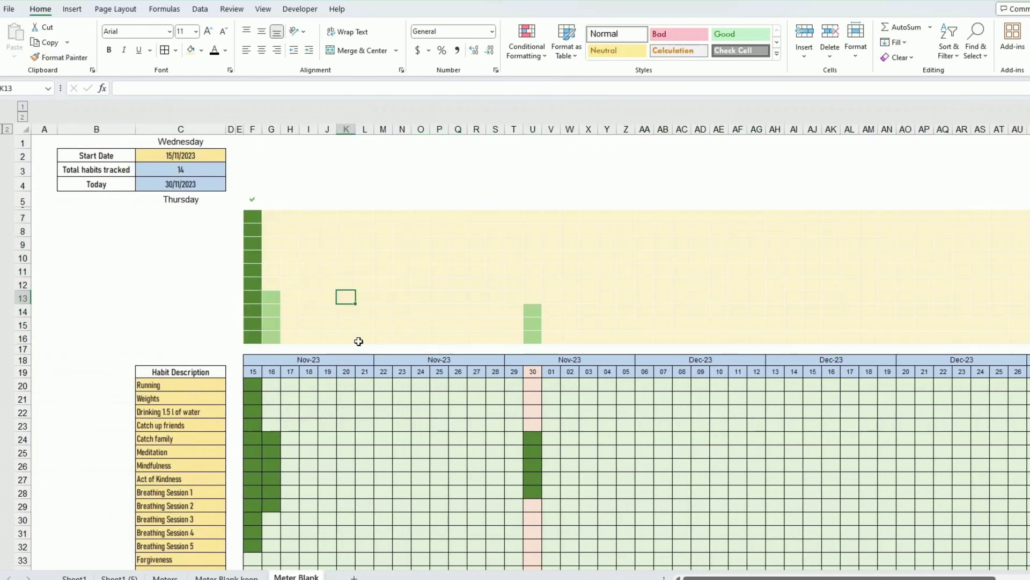
Mark Running to Catch up friends under 16 November and Act of Kindness to Breathing Session 2 under 17 November.
left_click(278, 393)
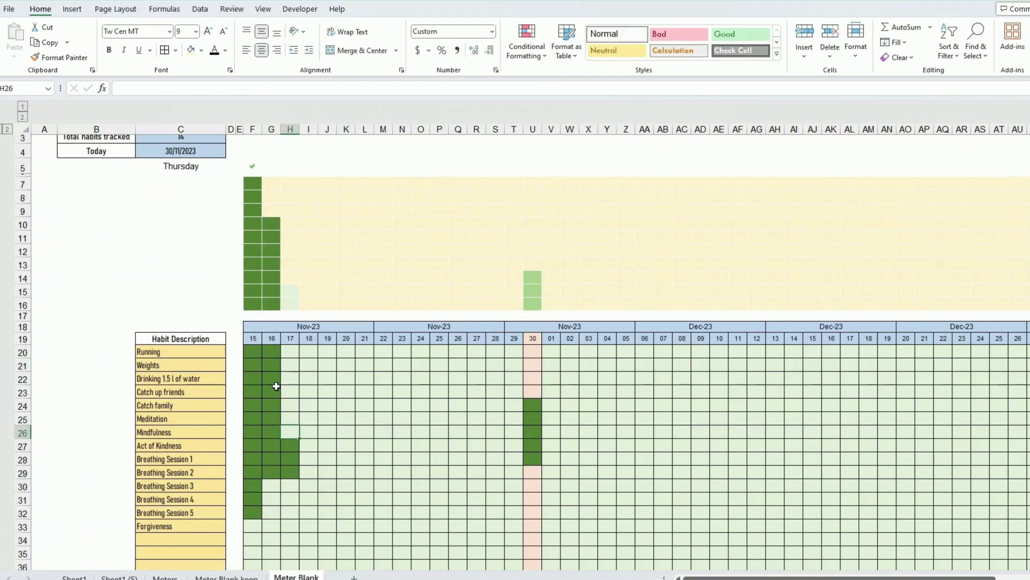
left_click(346, 500)
scroll(454, 362, "down", 2)
scroll(454, 362, "up", 1)
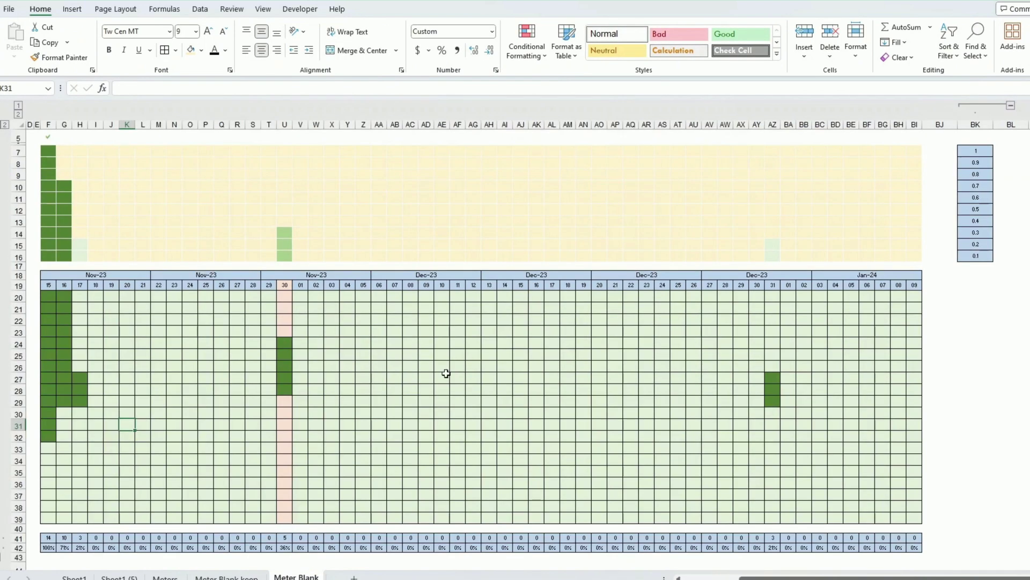
For the meter grid F7:BI16, change the fill of the F$42<$C$45 rule to a slightly darker light green.
left_click_drag(918, 257, 140, 220)
left_click_drag(48, 150, 914, 253)
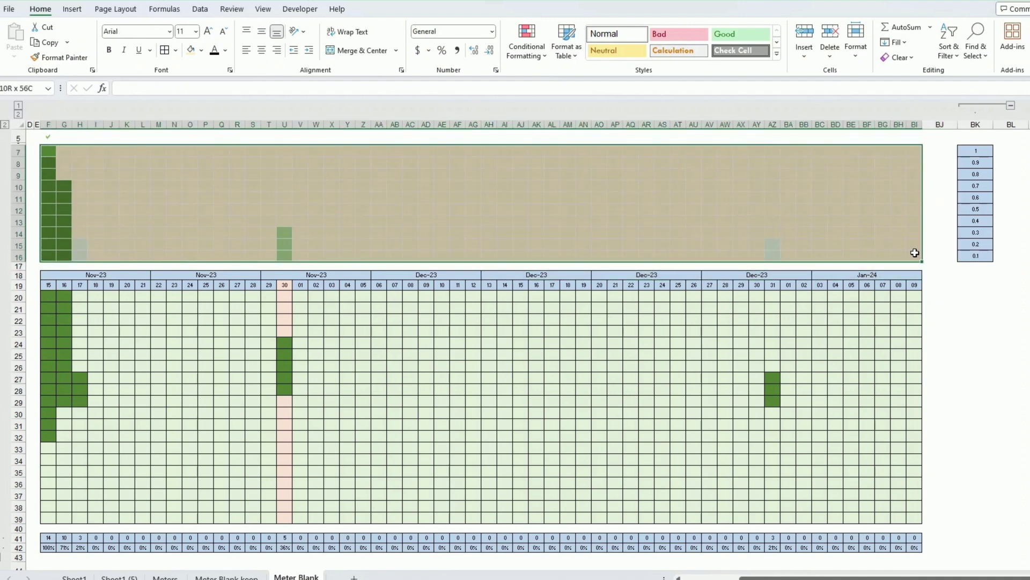
left_click(525, 41)
left_click(550, 230)
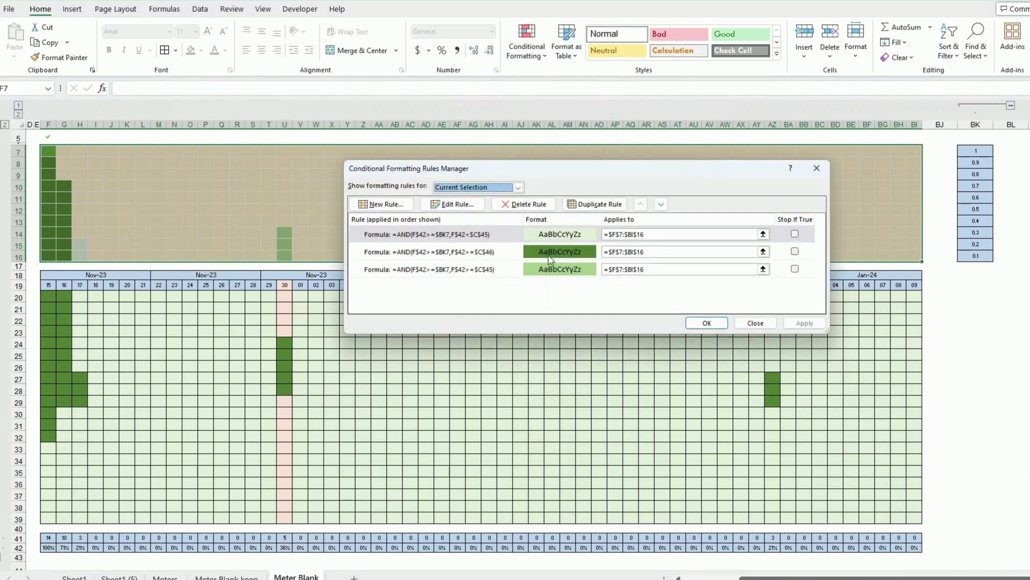
left_click(549, 236)
left_click(452, 204)
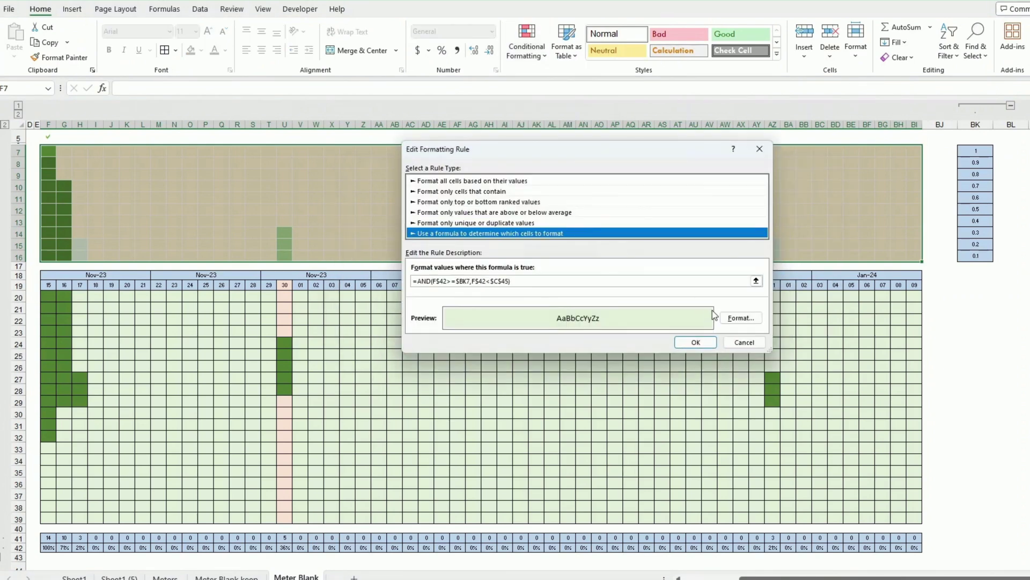
left_click(739, 318)
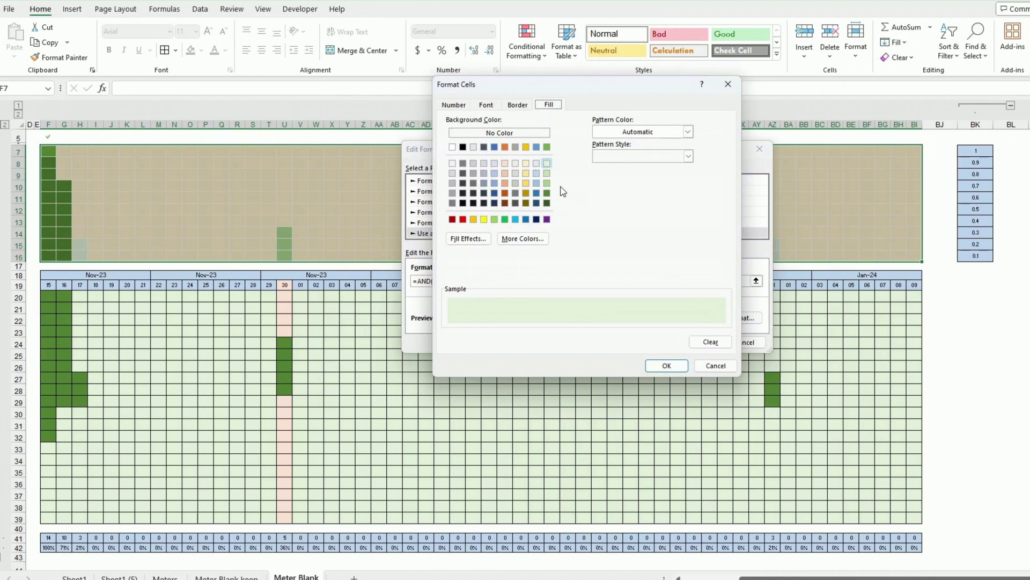
left_click(548, 174)
left_click(667, 365)
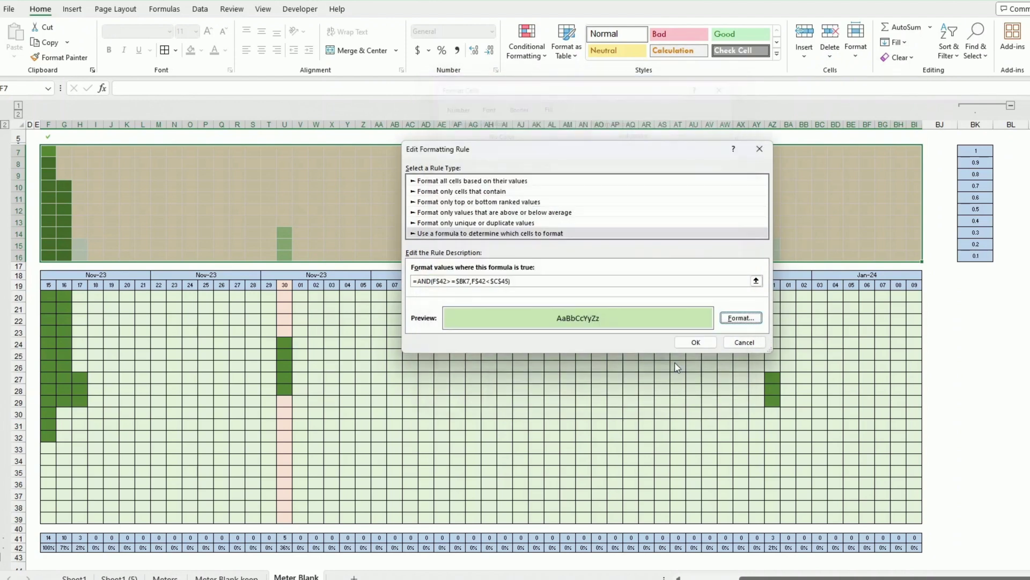
left_click(695, 344)
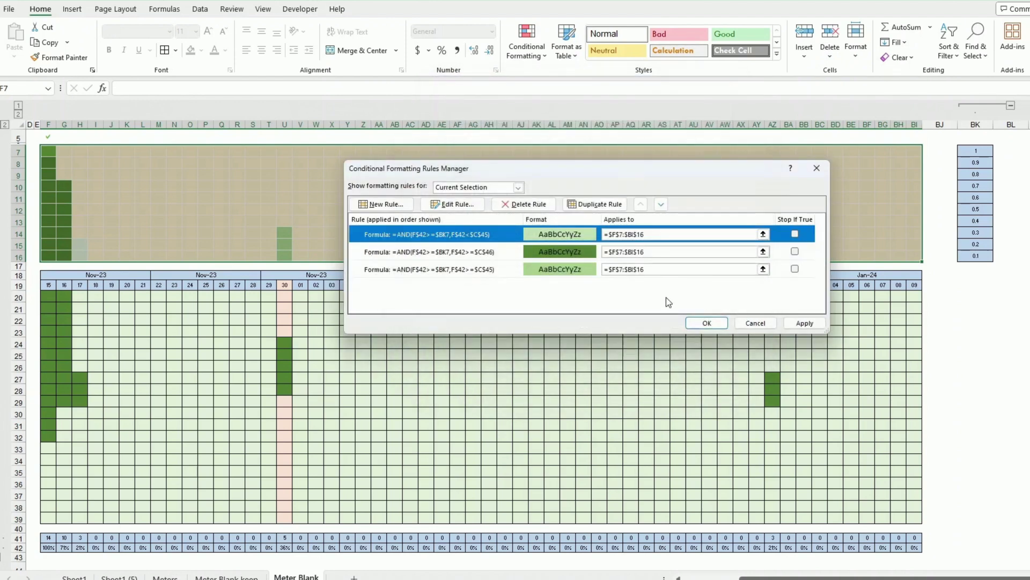
Change the fill of the F$42>=$C$45 meter rule to the medium theme green and apply the rules.
left_click(568, 274)
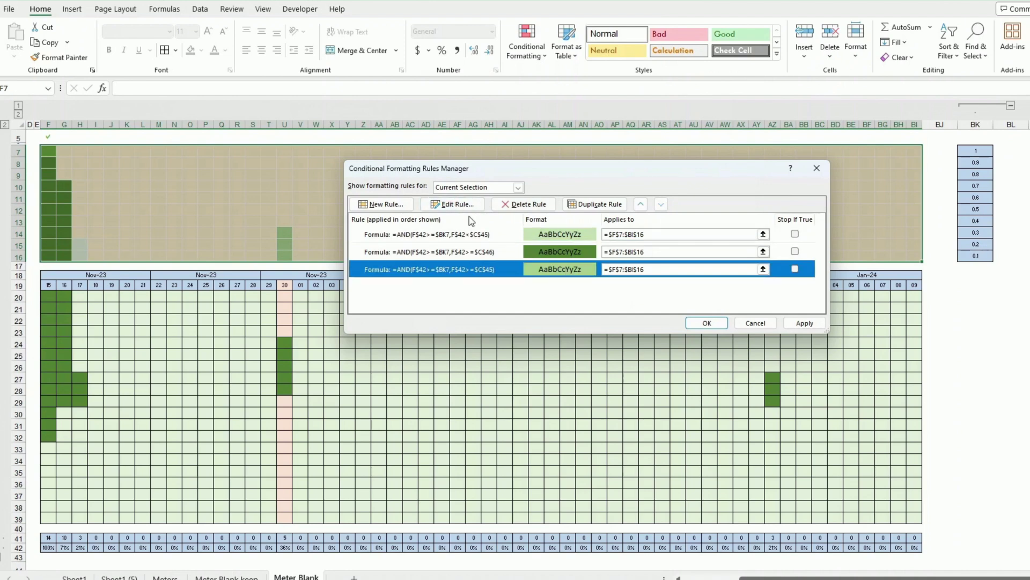
left_click(461, 205)
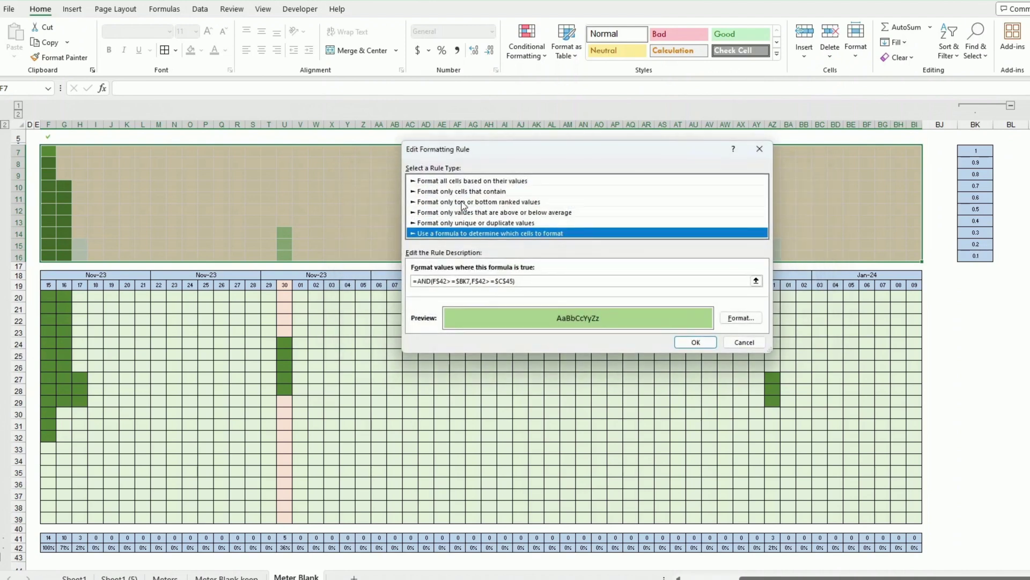
left_click(738, 318)
left_click(547, 148)
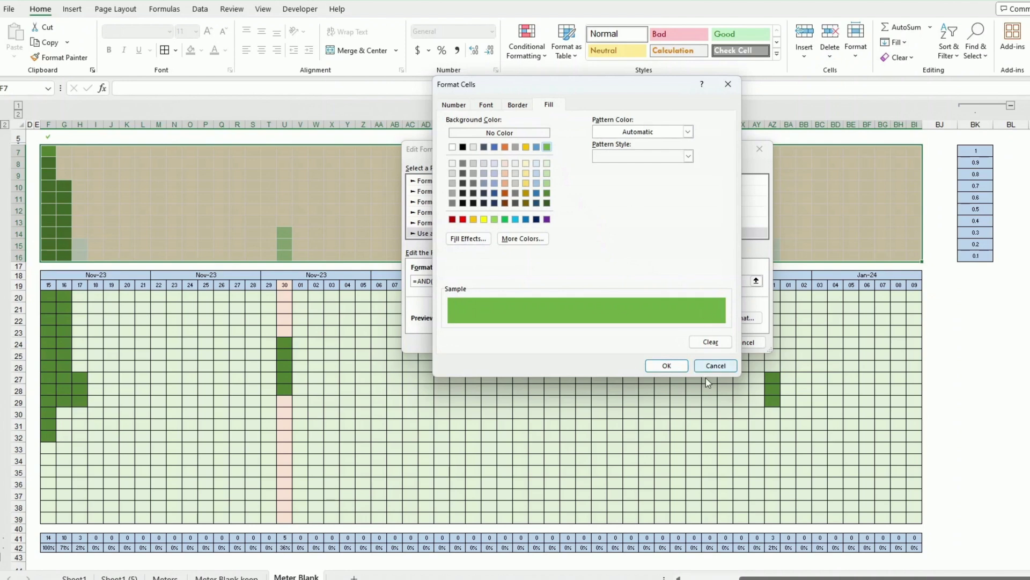
left_click(667, 366)
left_click(683, 342)
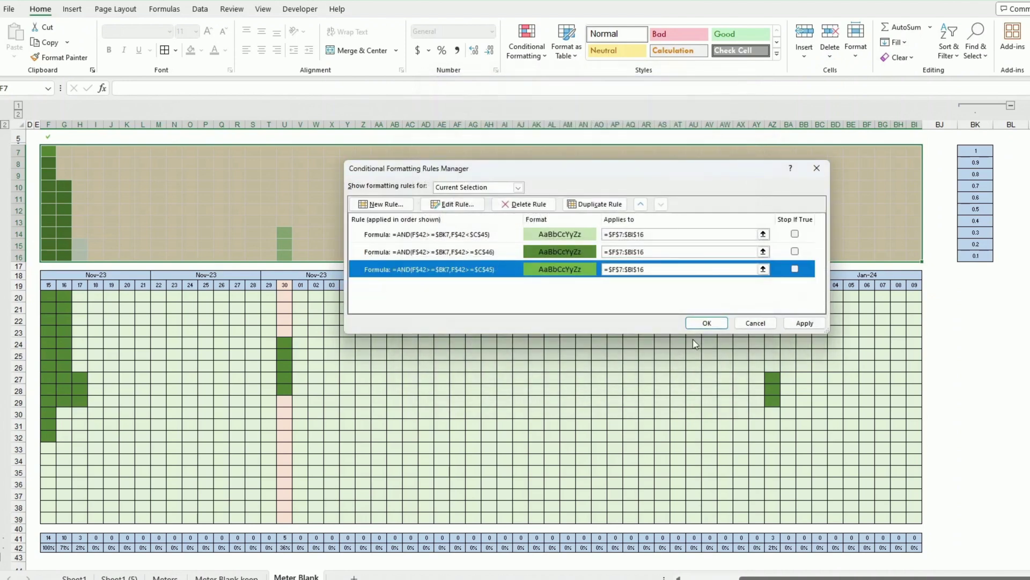
left_click(804, 323)
left_click(707, 323)
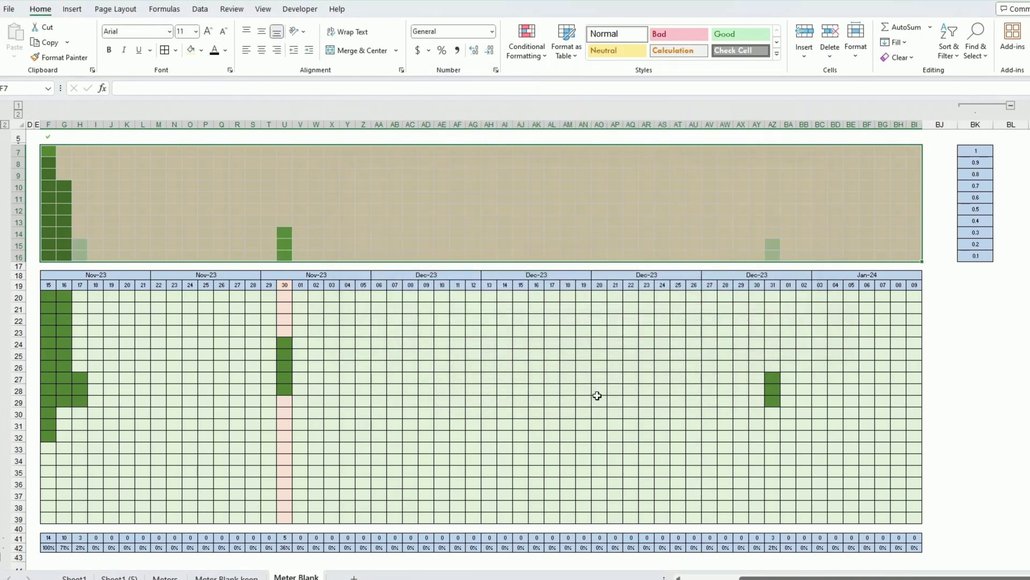
Enter 1 in K26:K32 under 20 November and in J28 for Breathing Session 1 under 19 November.
left_click(587, 408)
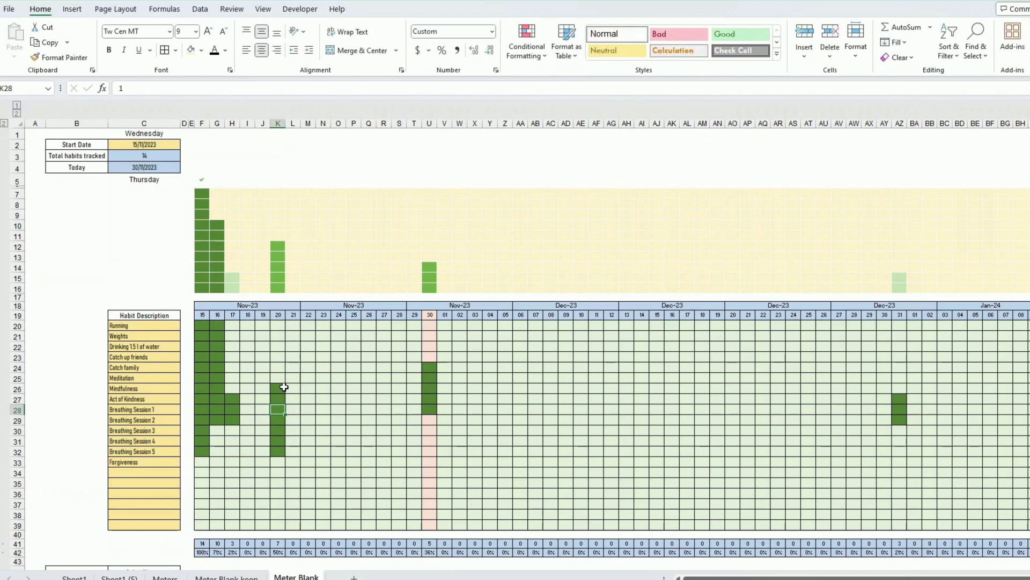
key("Left")
type("1")
key("Return")
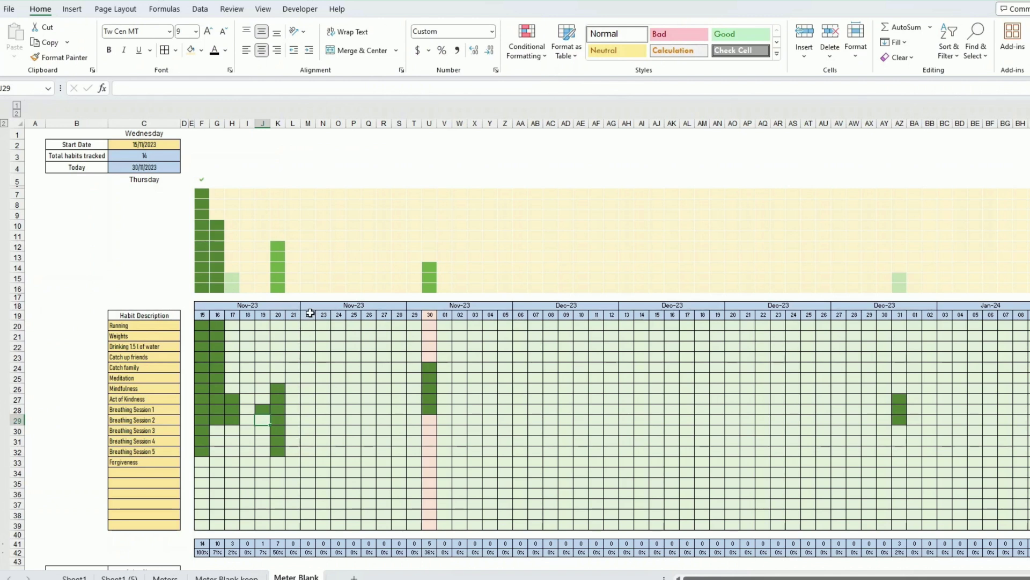
Check the meter column for 19 November and enter 1 in J29 to mark Breathing Session 2 for that day.
left_click_drag(201, 204, 201, 289)
left_click(268, 287)
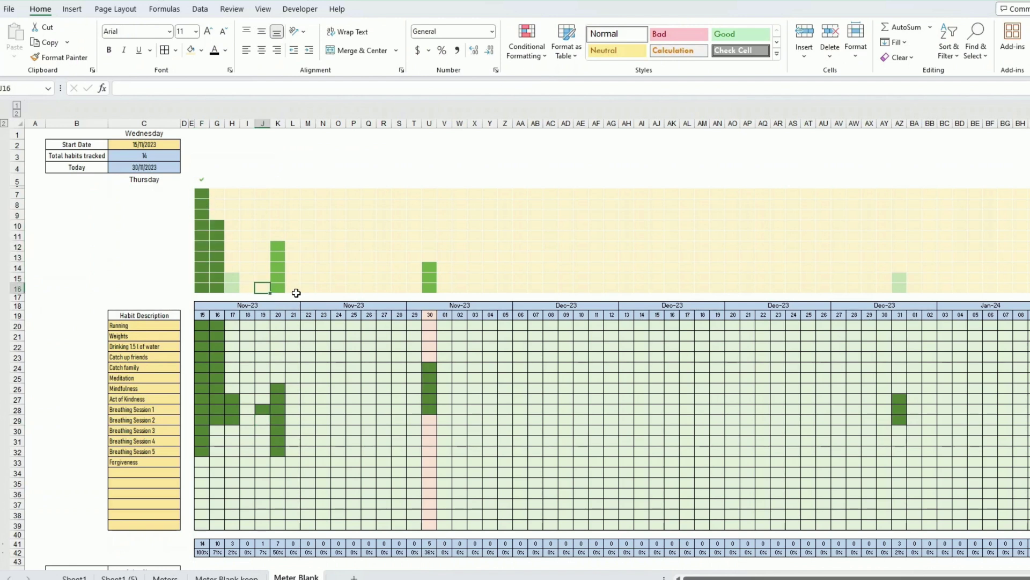
key("Down")
key("Down")
key("Down")
key("Down")
key("Down")
key("Down")
key("Down")
key("Down")
key("Down")
key("Down")
key("Down")
key("Down")
key("Down")
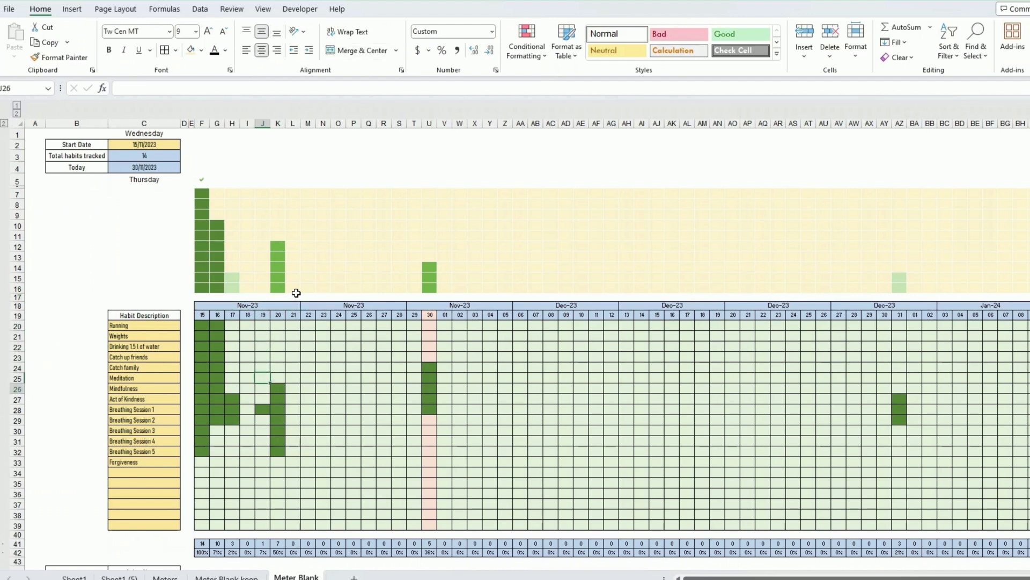
type("1")
key("Return")
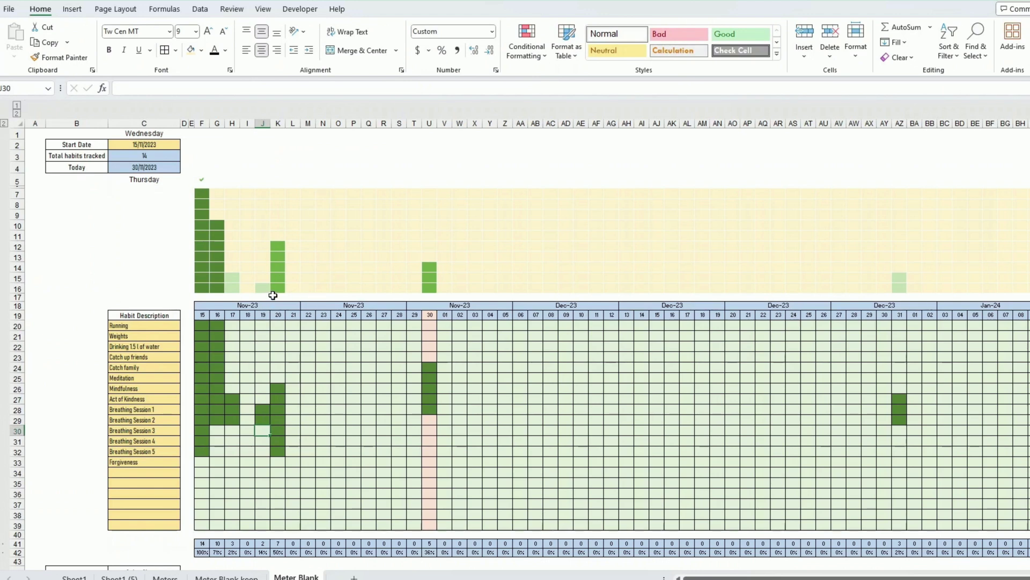
Examine the daily totals and percentages in rows 41 and 42 that feed the meter columns.
left_click(308, 378)
scroll(335, 368, "down", 6)
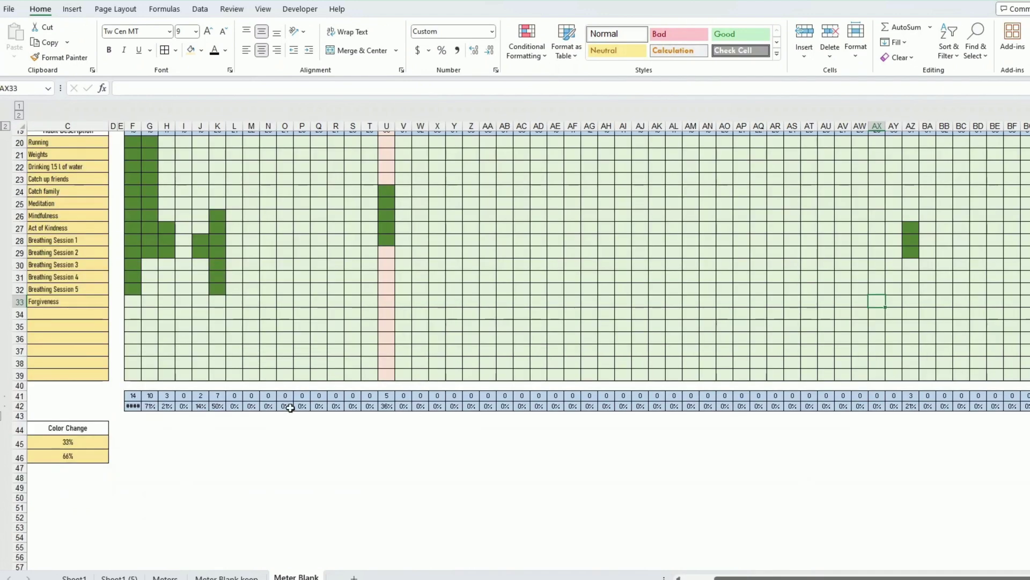
left_click_drag(134, 397, 409, 409)
left_click(222, 429)
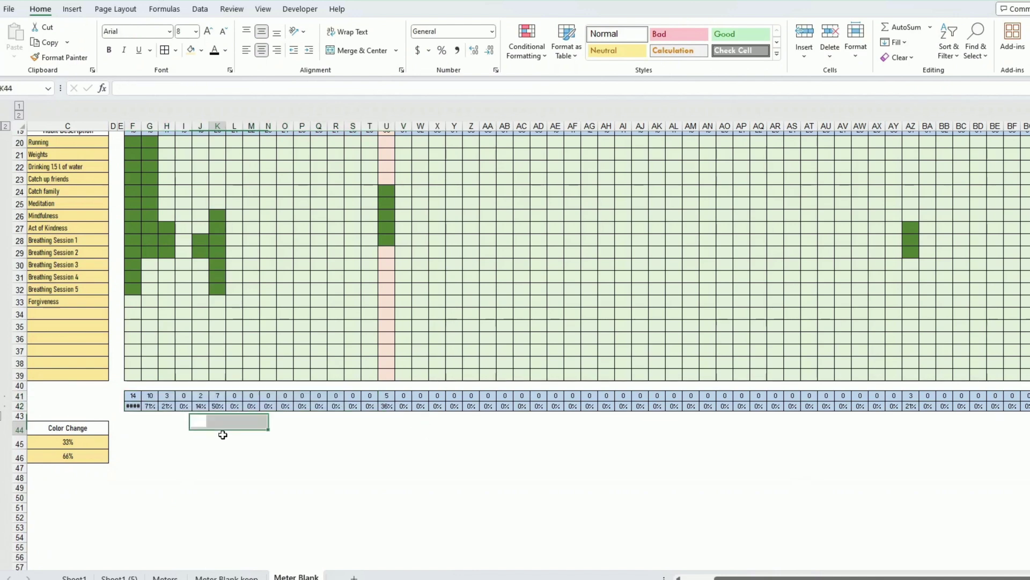
scroll(239, 422, "up", 6)
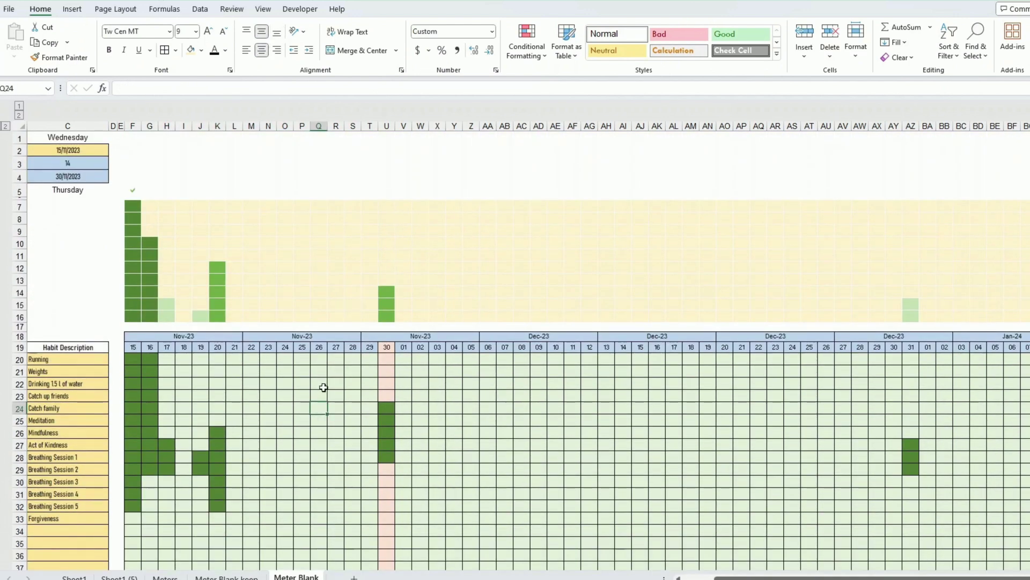
Examine the tick formula in F5, the percentage row 42 it refers to, and the font that draws the tick.
left_click(134, 189)
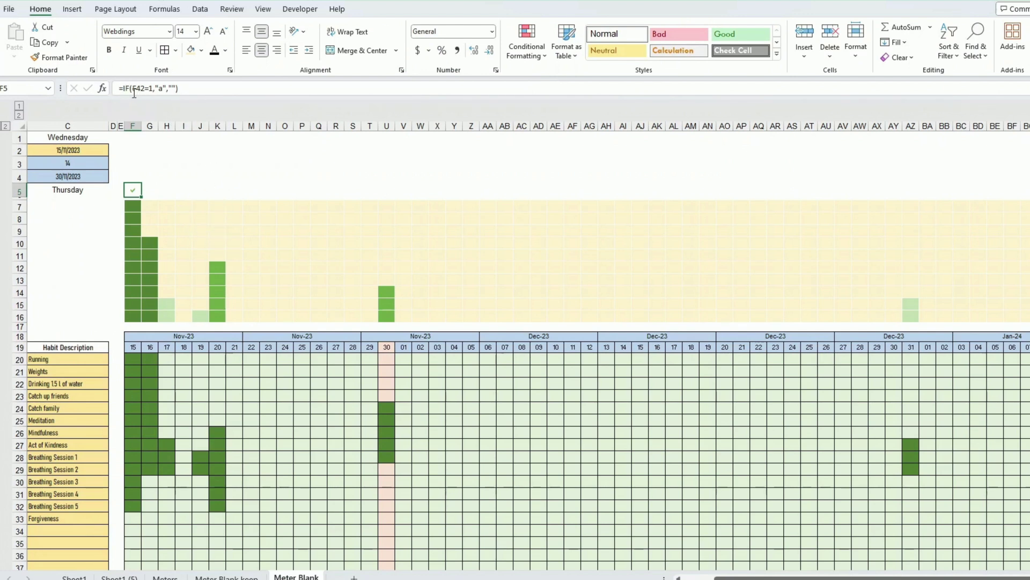
scroll(142, 268, "down", 5)
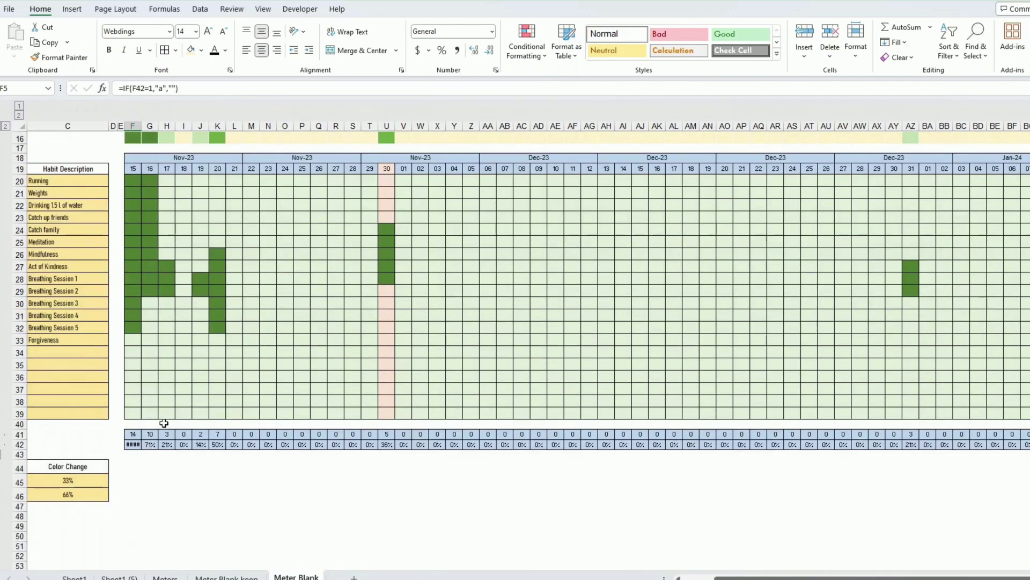
scroll(152, 391, "up", 5)
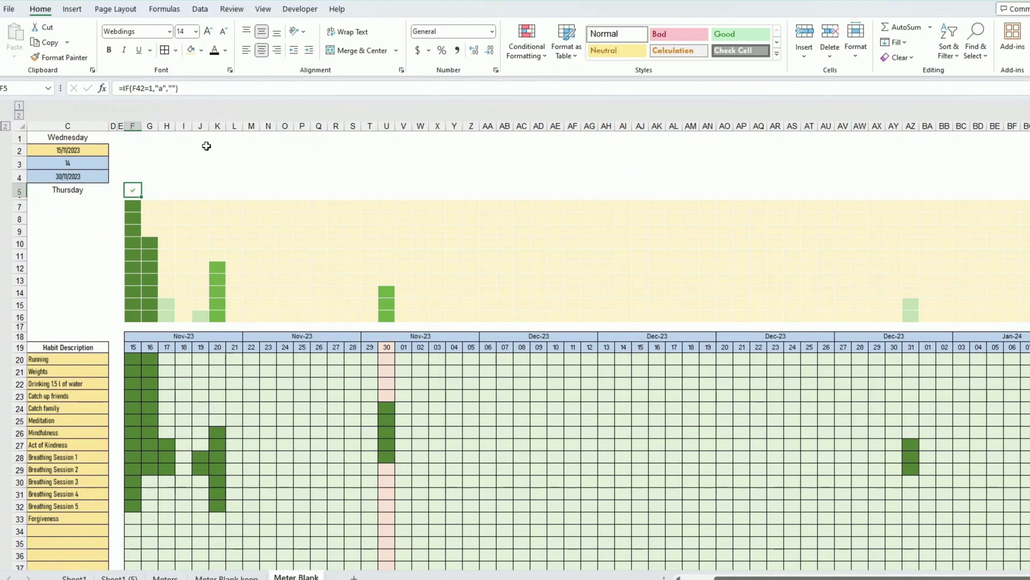
key("alt+h")
key("f")
key("f")
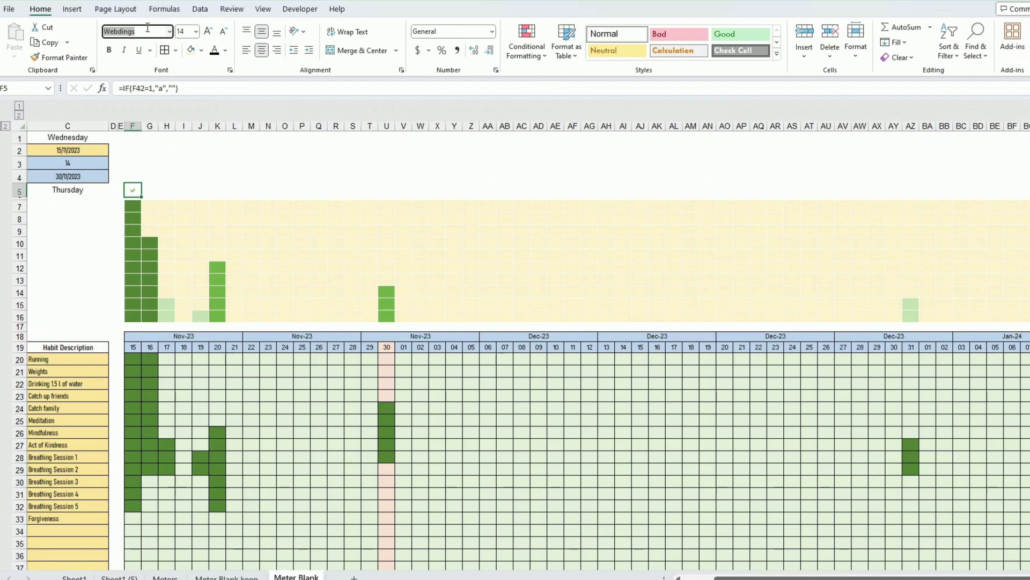
key("Escape")
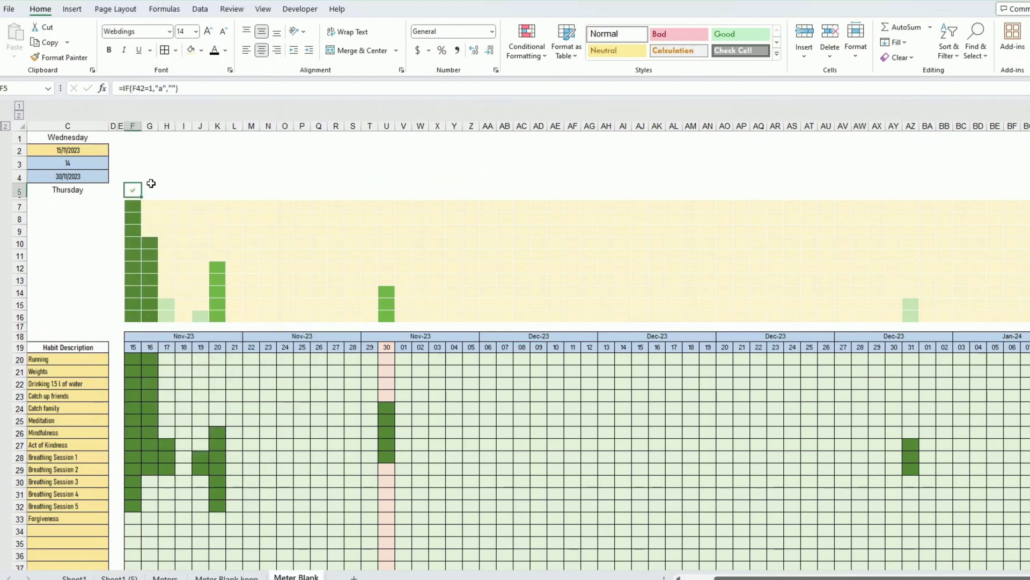
Enlarge the tick in F5 to font size 16 and fill its formula across row 5 to column BI.
left_click(208, 32)
left_click_drag(143, 197, 985, 197)
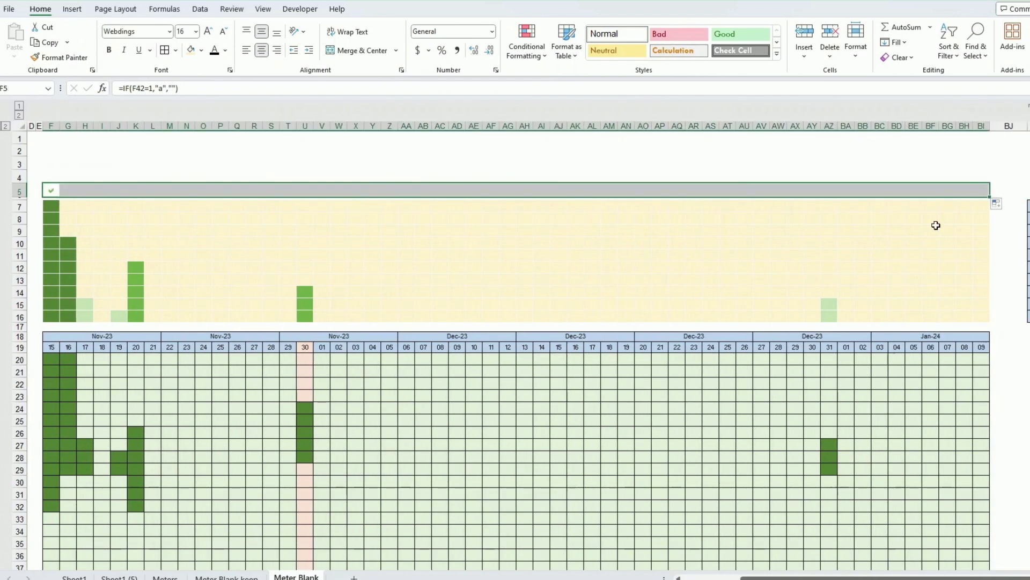
left_click(322, 243)
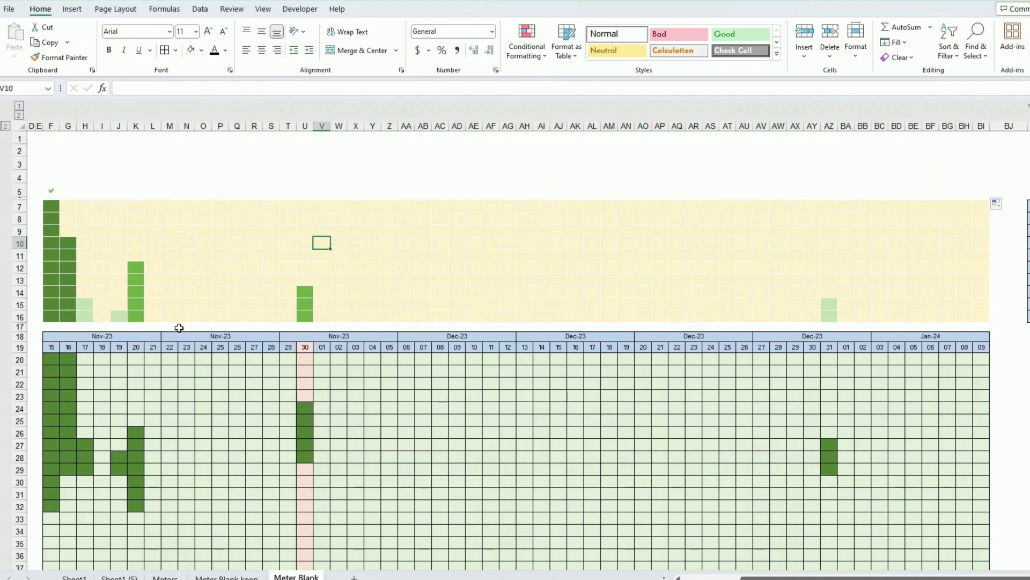
left_click(181, 393)
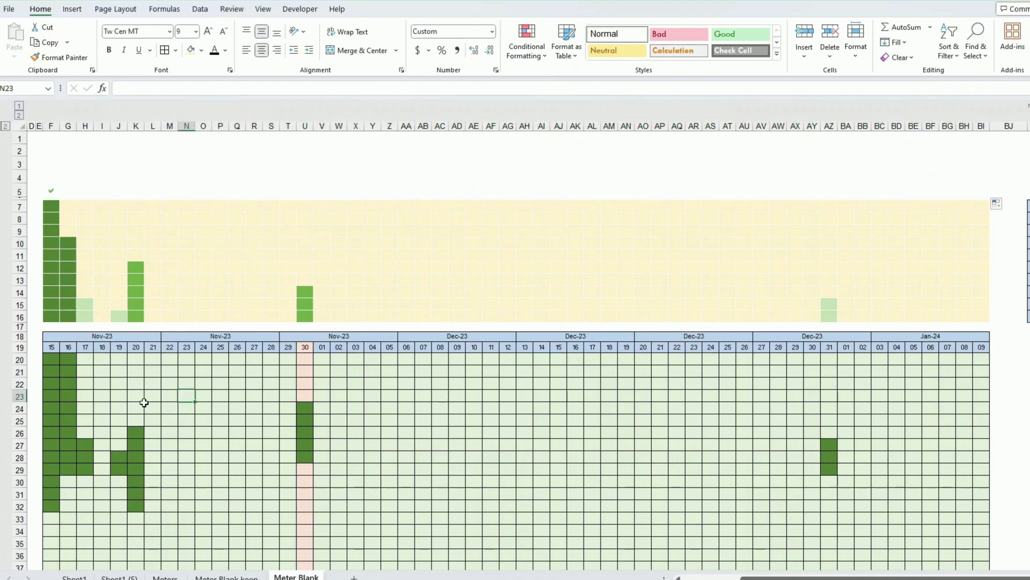
Enter 1 in G30:G33 under 16 November to mark Breathing Sessions 3 to 5 and Forgiveness as done.
left_click(69, 482)
type("1")
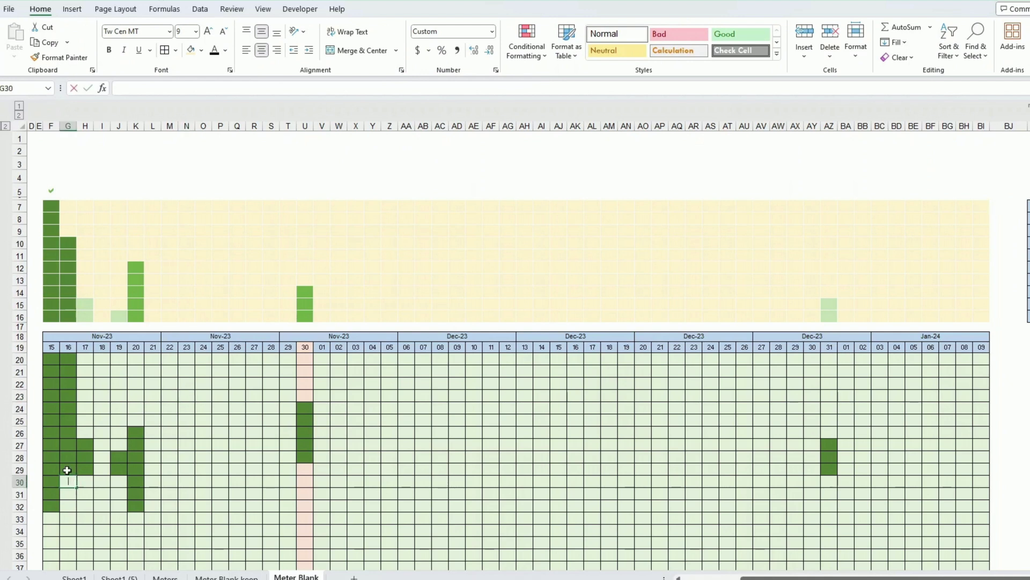
key("Return")
type("1")
key("Return")
type("1")
key("Return")
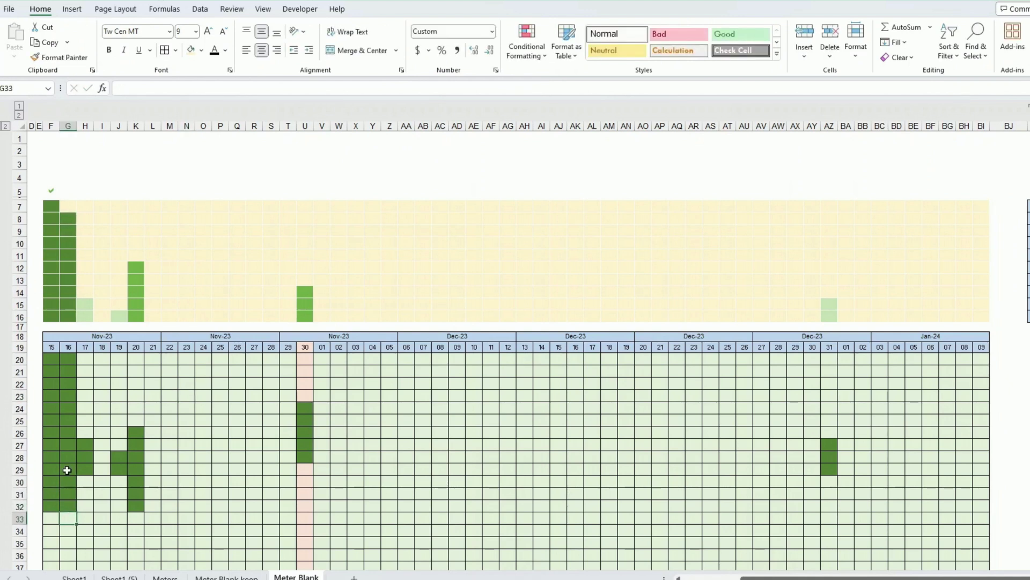
type("1")
key("Return")
scroll(218, 188, "left", 2)
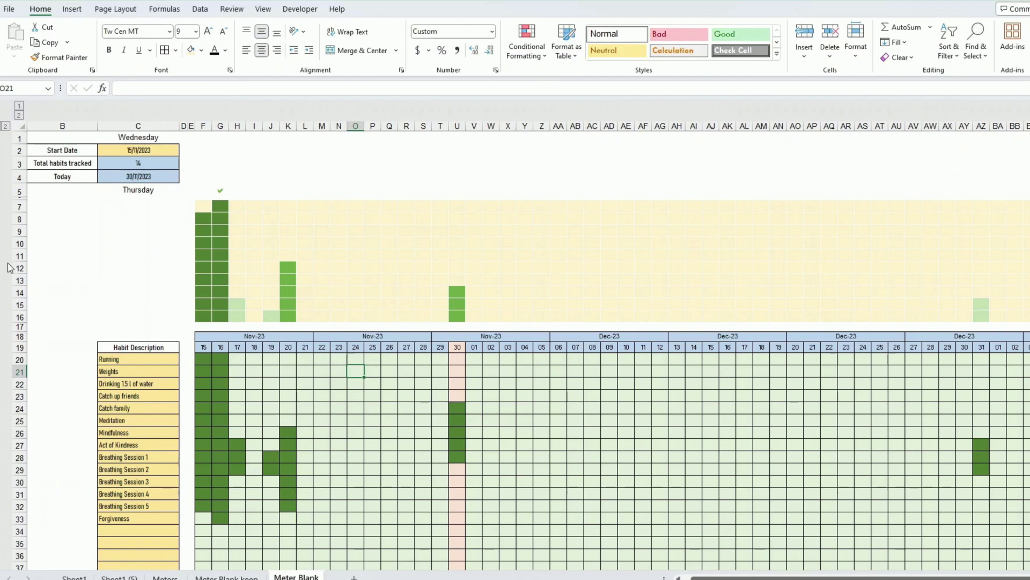
Reduce the height of meter rows 7 to 16 and narrow the date columns F to BI.
left_click_drag(20, 206, 24, 311)
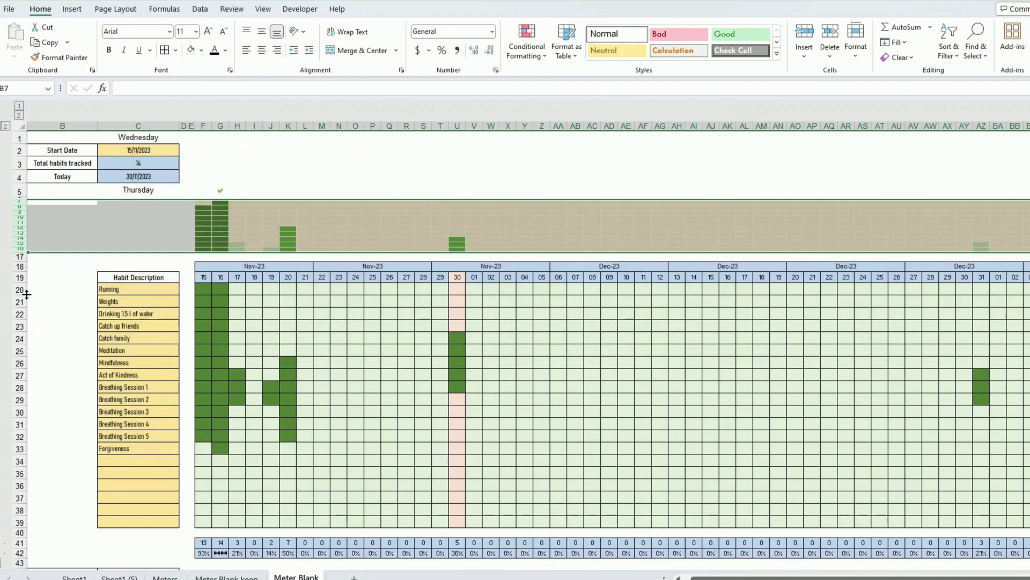
left_click_drag(203, 126, 1027, 125)
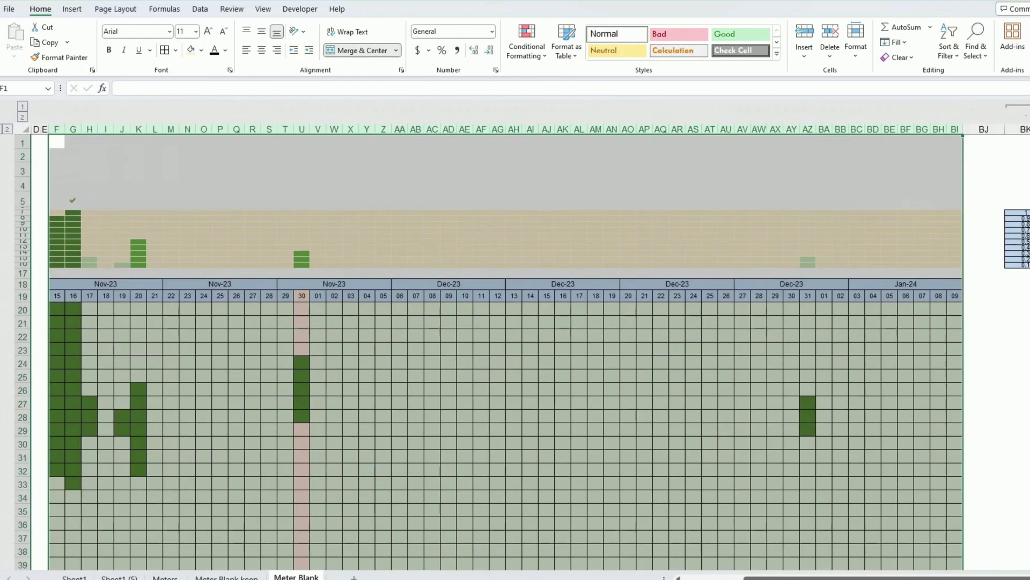
left_click_drag(22, 212, 25, 269)
left_click_drag(36, 129, 703, 129)
left_click(229, 382)
key("Home")
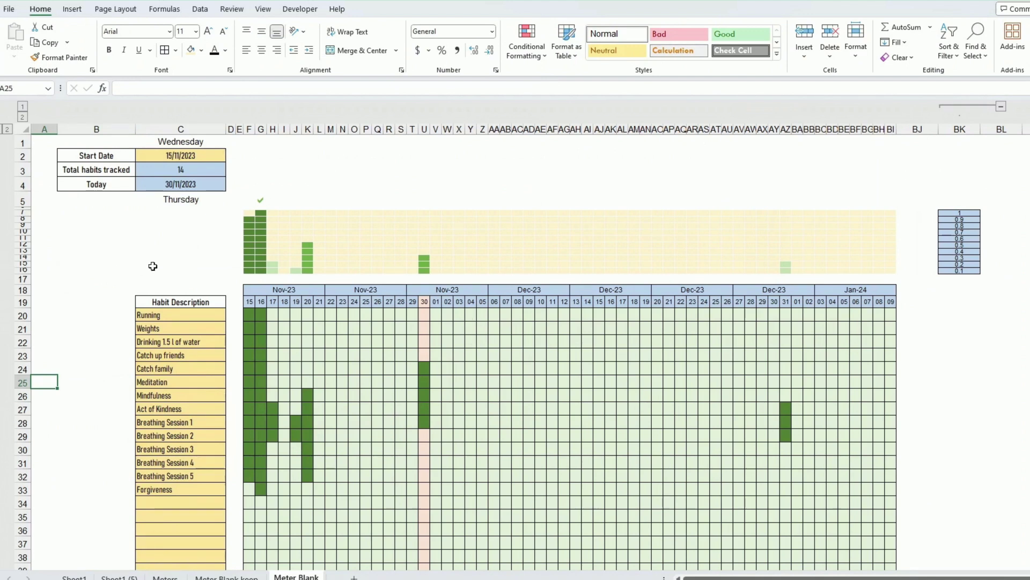
Shrink empty row 17 to a thin gap between the meter and the month header.
left_click(23, 279)
left_click_drag(27, 284, 26, 272)
left_click(341, 294)
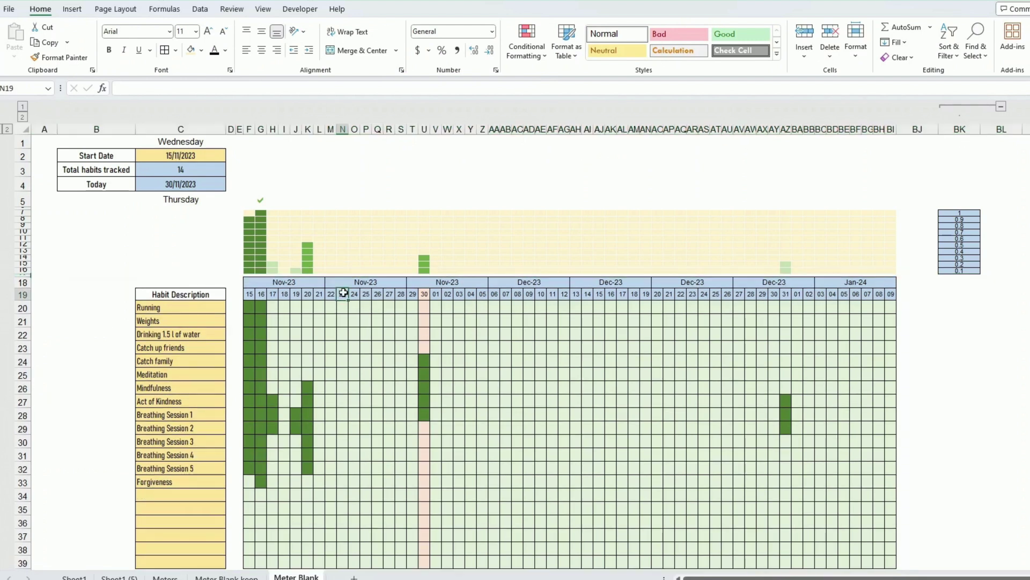
left_click(631, 415)
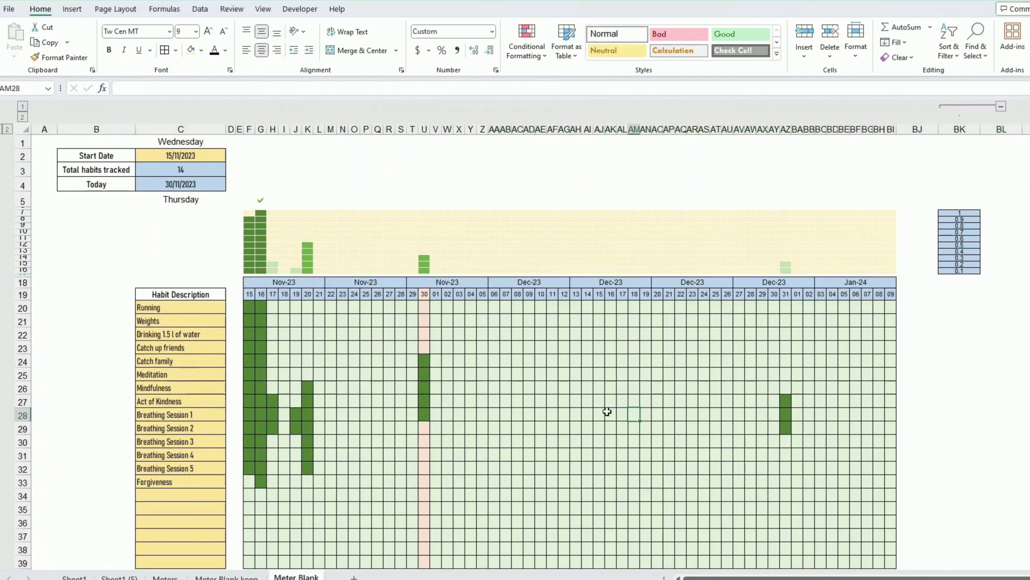
Group column BK with the meter thresholds and collapse the group to hide it.
left_click(959, 129)
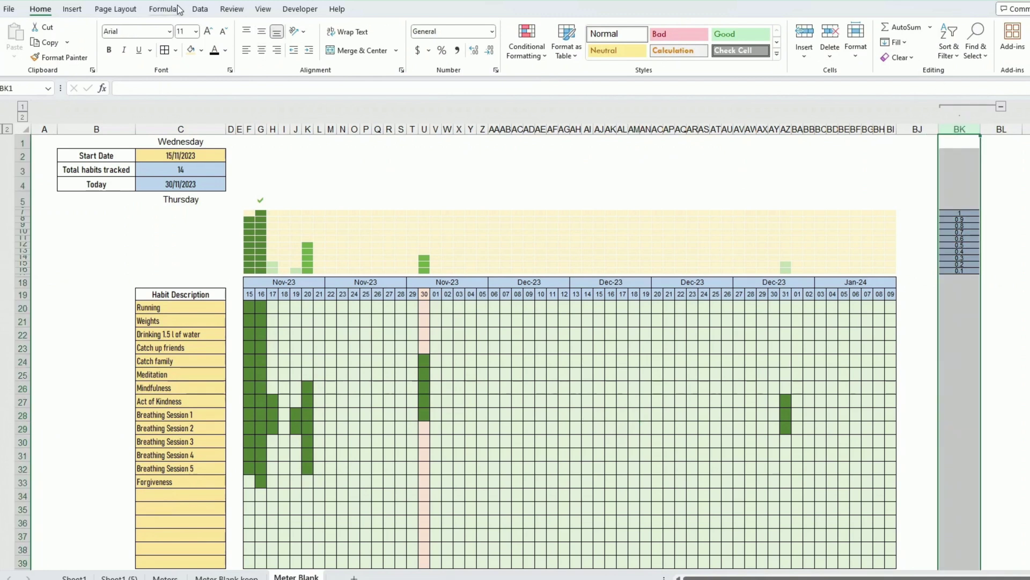
left_click(200, 9)
left_click(978, 32)
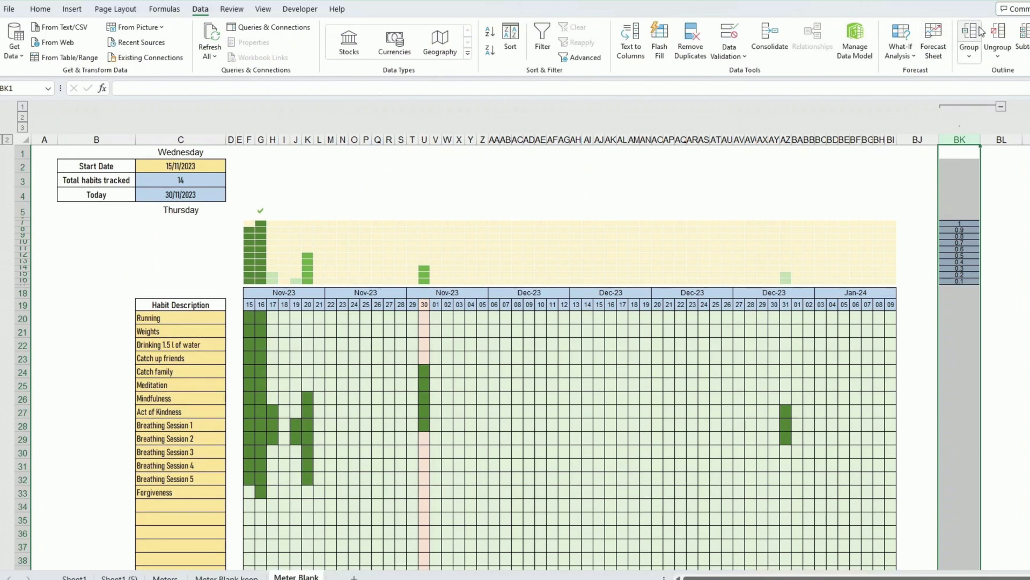
left_click(1001, 107)
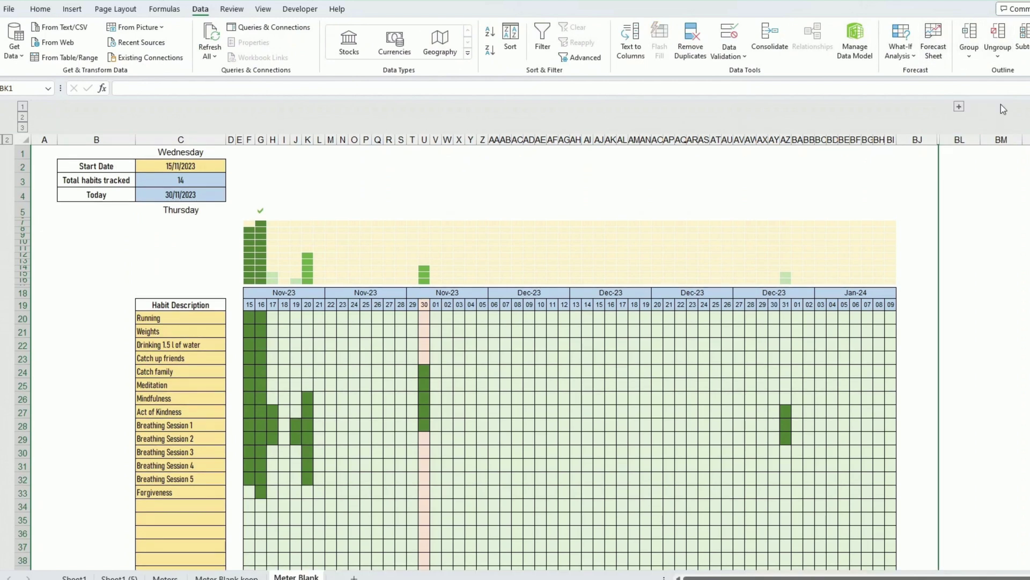
left_click(954, 230)
Hide rows 41 and 42 with the daily totals and percentages.
scroll(540, 351, "down", 8)
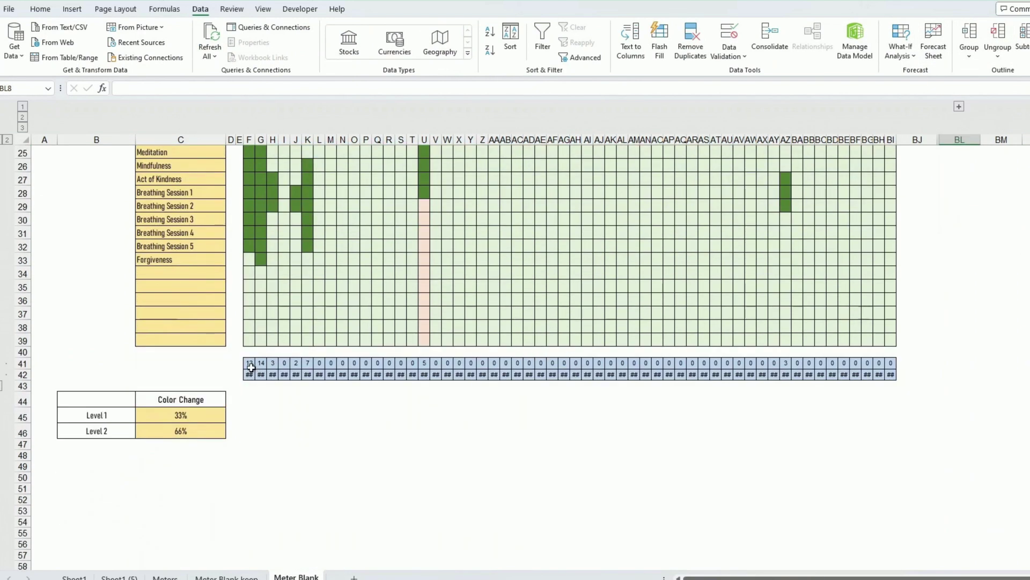
left_click_drag(22, 363, 24, 374)
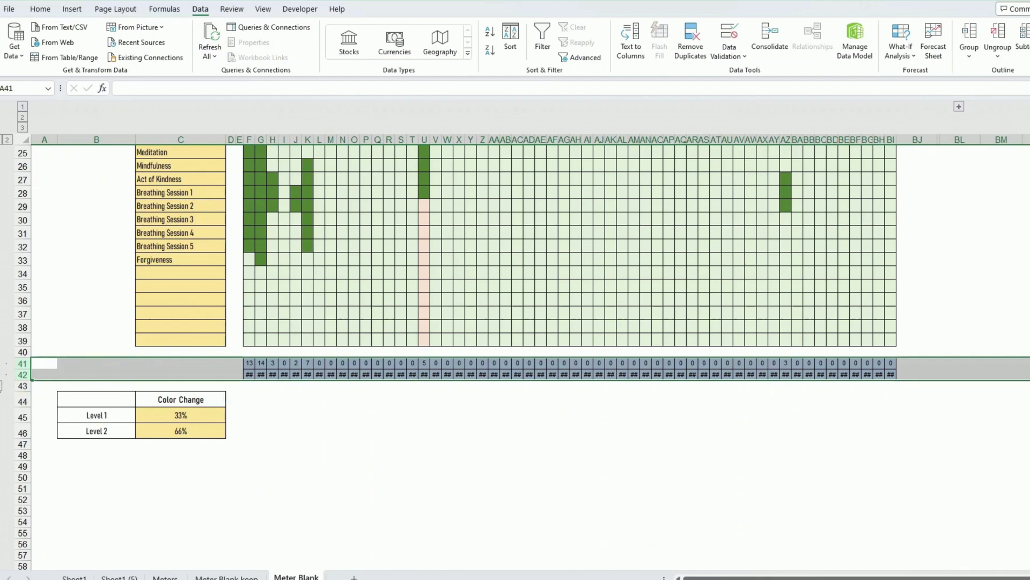
key("ctrl+9")
left_click(171, 454)
scroll(183, 440, "up", 8)
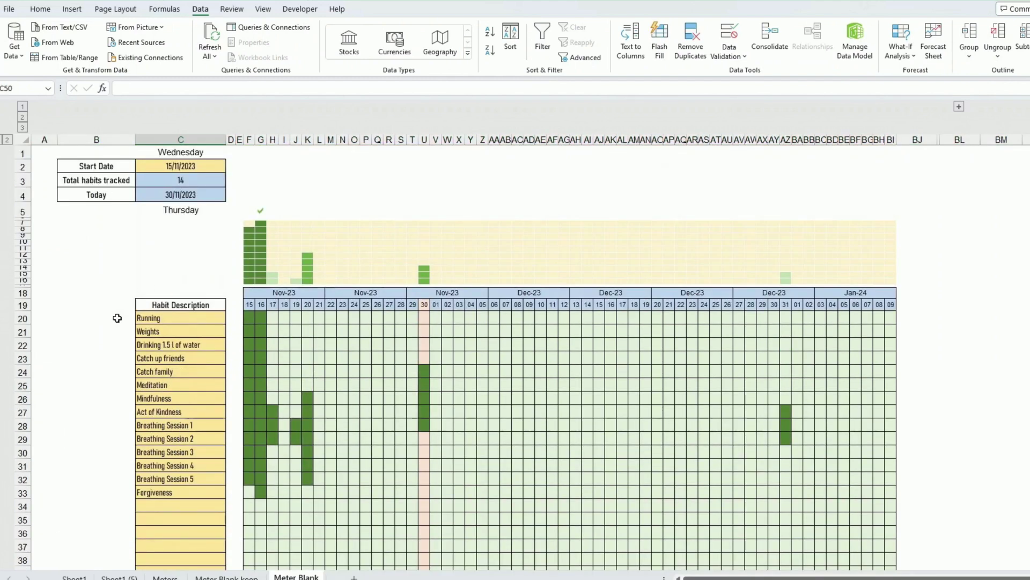
Draw a rounded rectangle about 1.98 cm high and 29.63 cm wide above the meter, spanning F2:BI4.
left_click(104, 332)
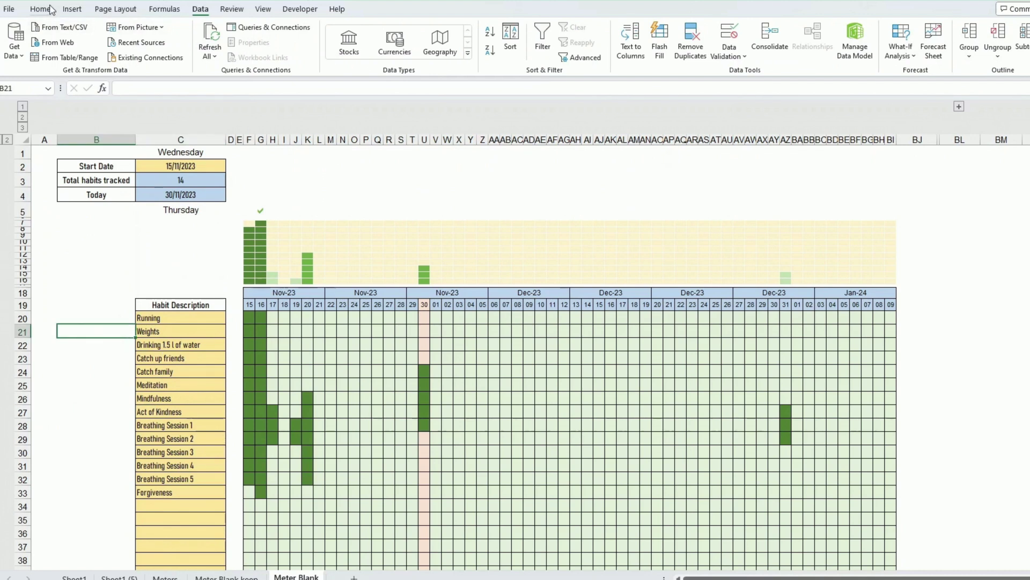
left_click(71, 9)
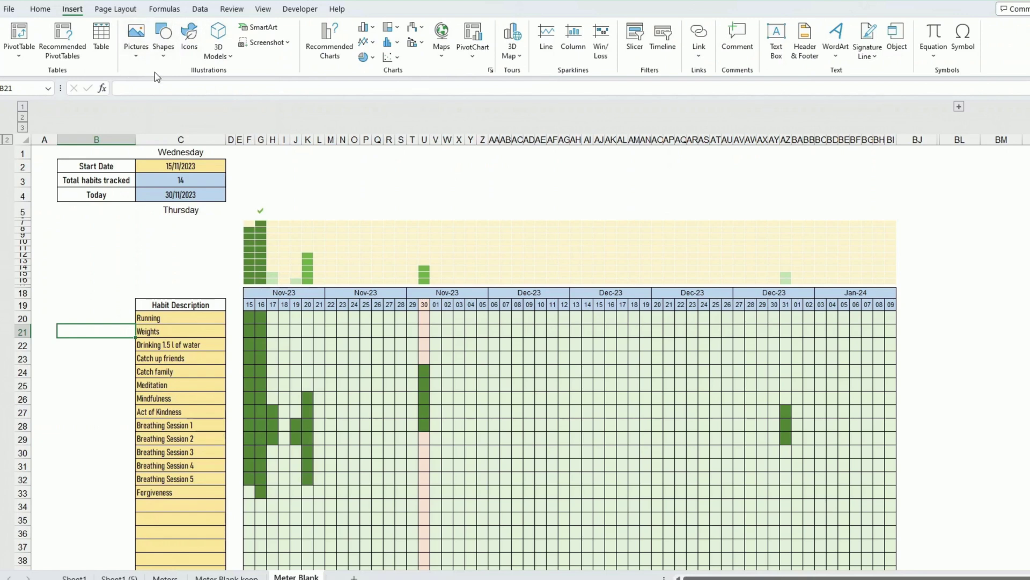
left_click(163, 58)
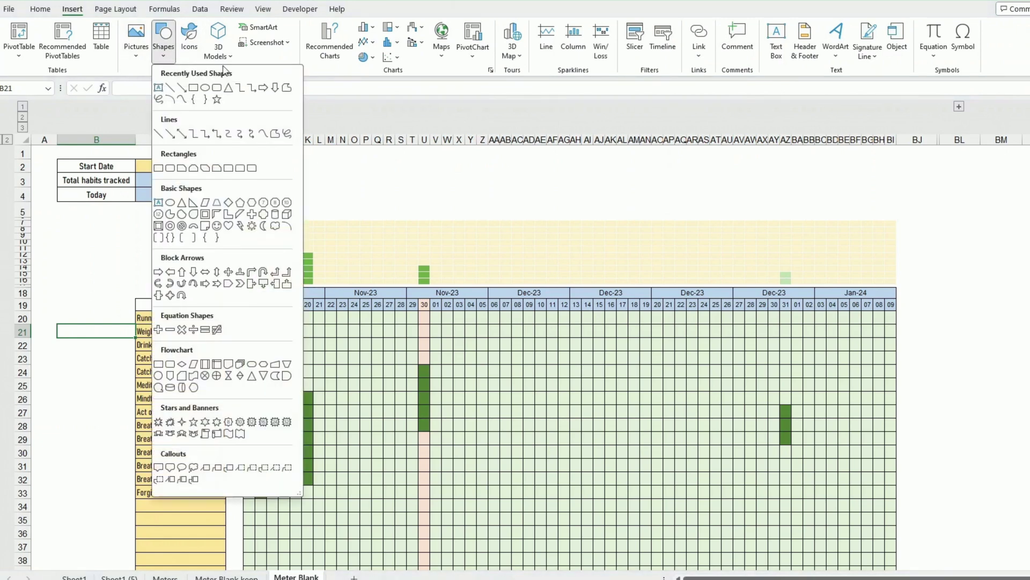
left_click(217, 88)
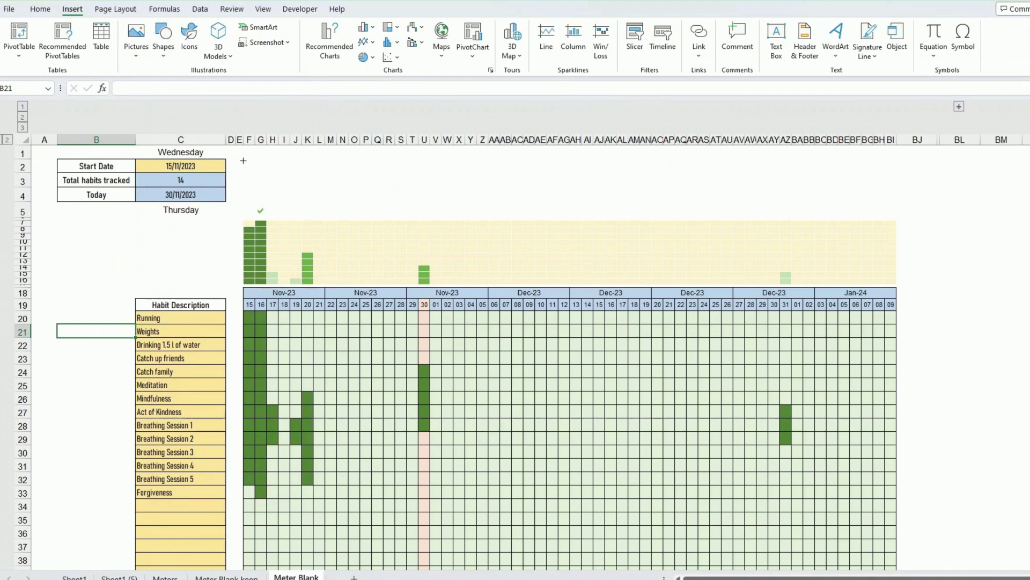
mouse_move(244, 160)
left_mouse_down()
mouse_move(326, 193)
mouse_move(939, 214)
mouse_move(896, 202)
left_mouse_up()
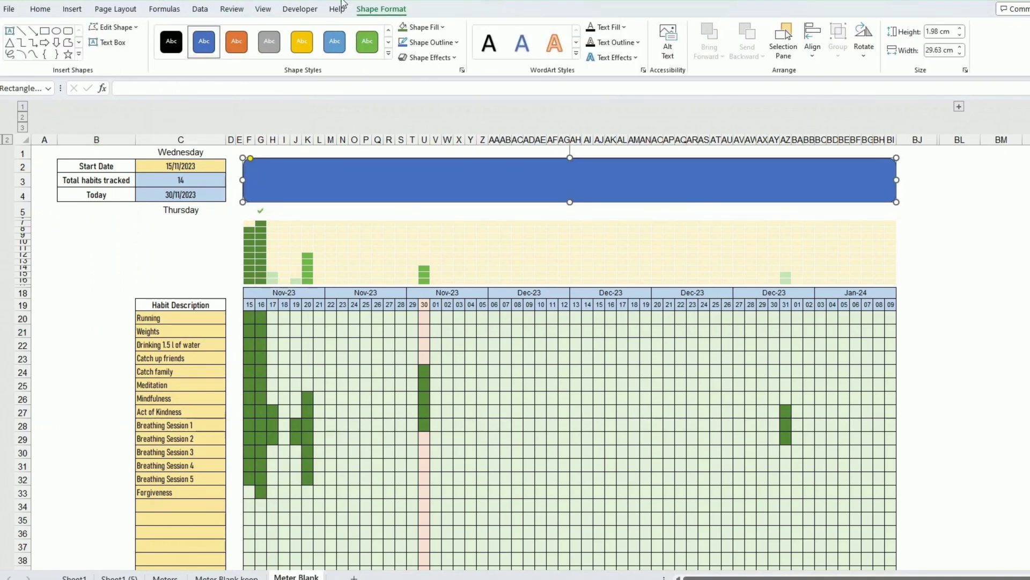
Apply the solid gold coloured-fill theme style to the rounded rectangle banner.
left_click(388, 54)
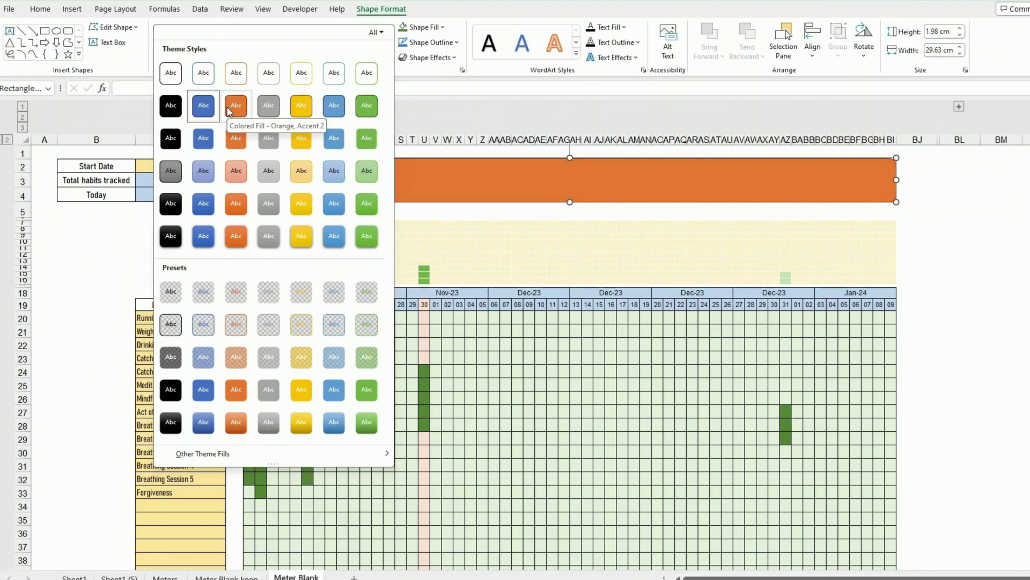
left_click(301, 105)
left_click(400, 245)
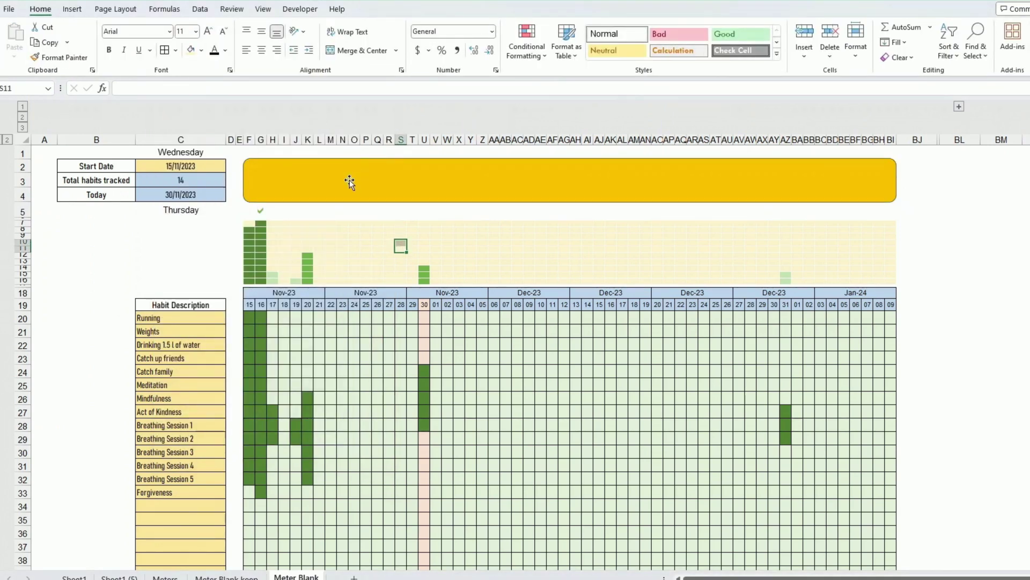
Apply the white WordArt style with an orange outline to the banner and enter a title of the owner's first name plus "HABIT TRACKER".
left_click(291, 202)
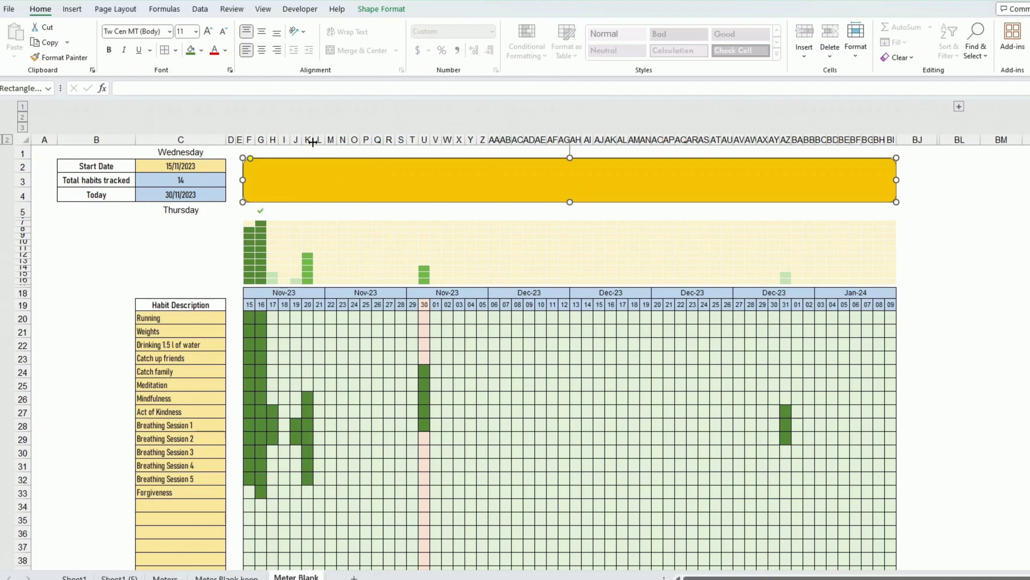
left_click(382, 9)
left_click(576, 53)
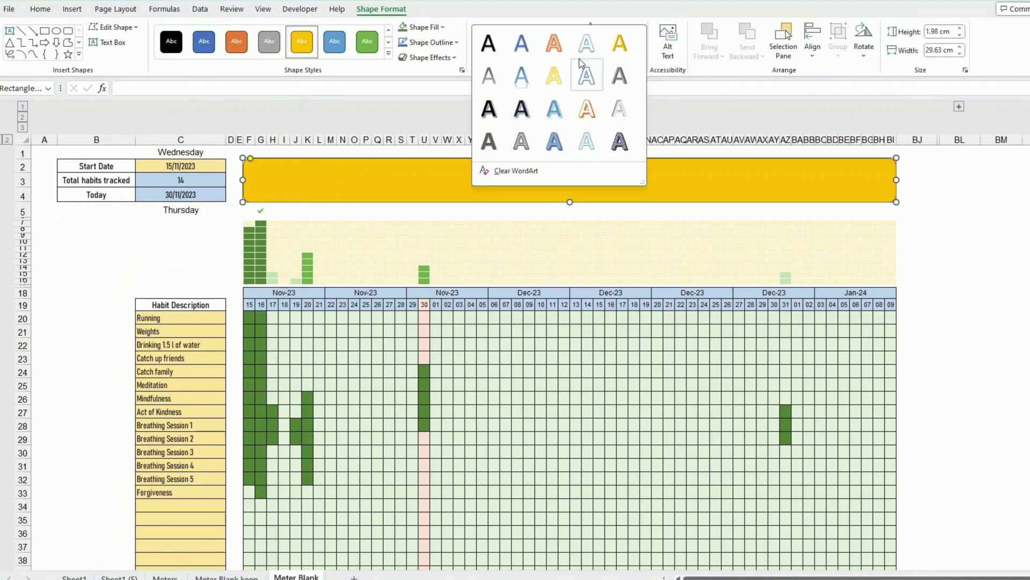
left_click(592, 115)
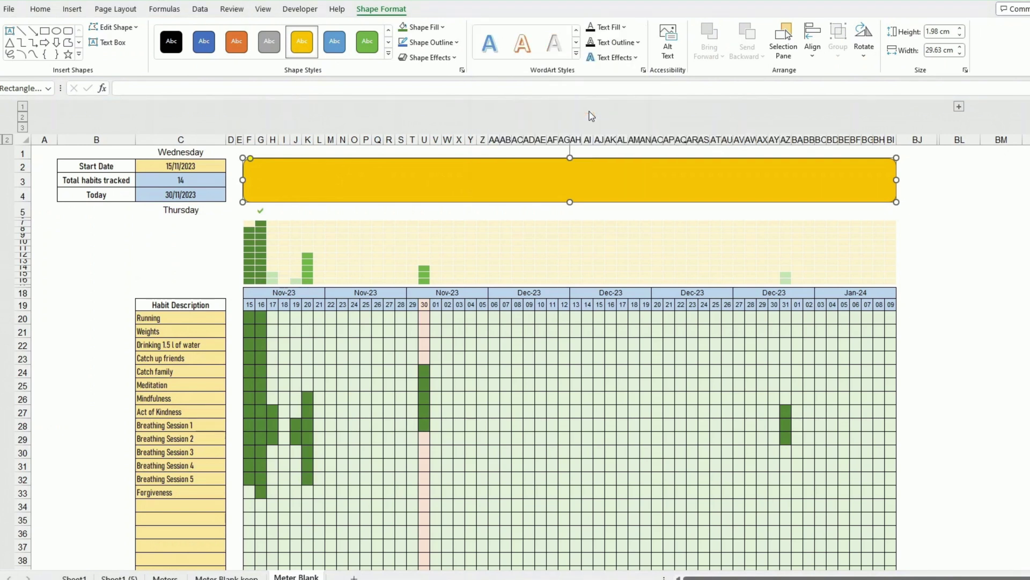
left_click(572, 182)
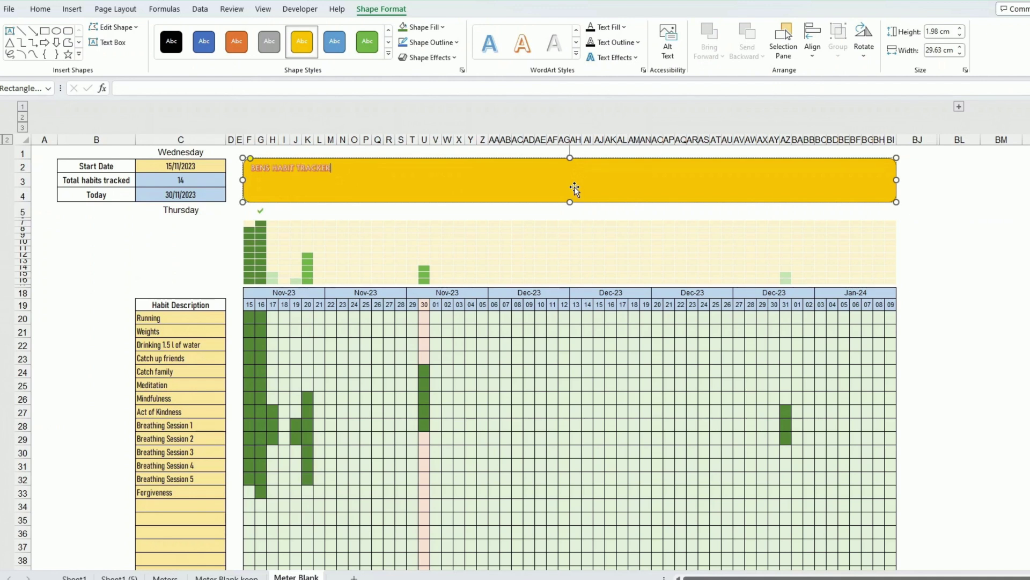
left_click(182, 222)
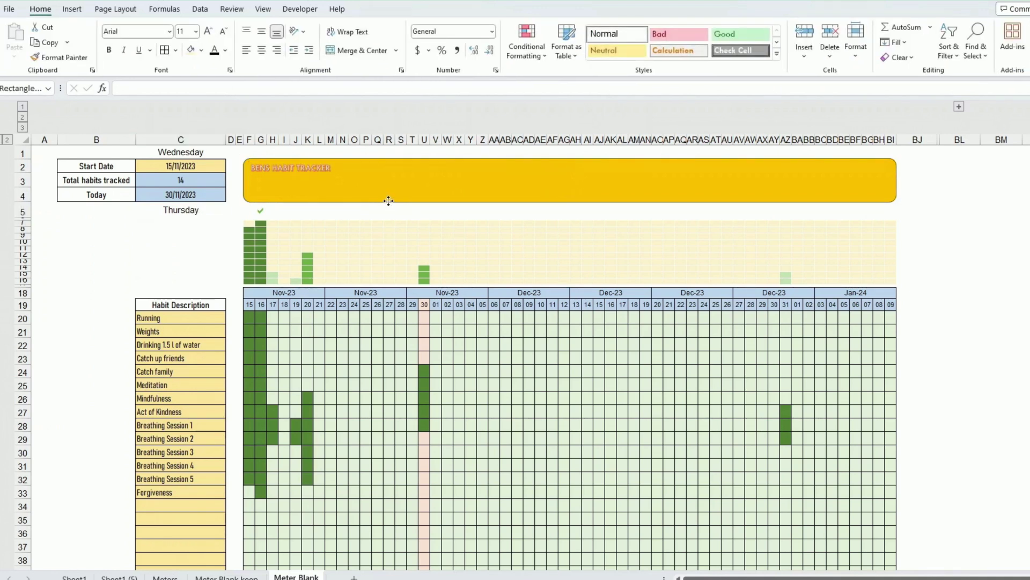
Enlarge the title text in the gold banner and centre it horizontally and vertically within the shape.
left_click(389, 201)
left_click(40, 9)
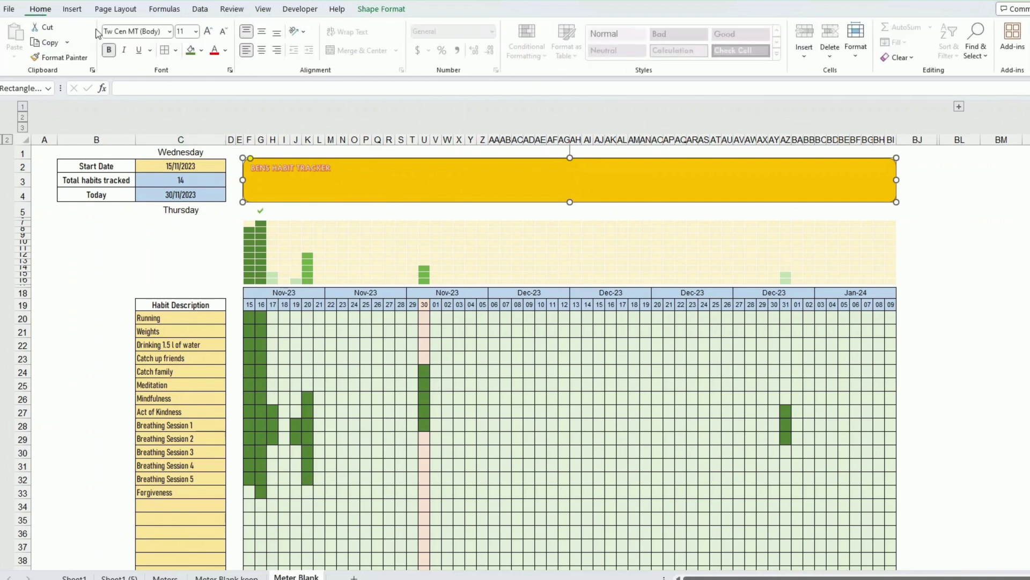
left_click(208, 32)
left_click(208, 32)
left_click(209, 32)
left_click(208, 32)
left_click(208, 32)
left_click(209, 32)
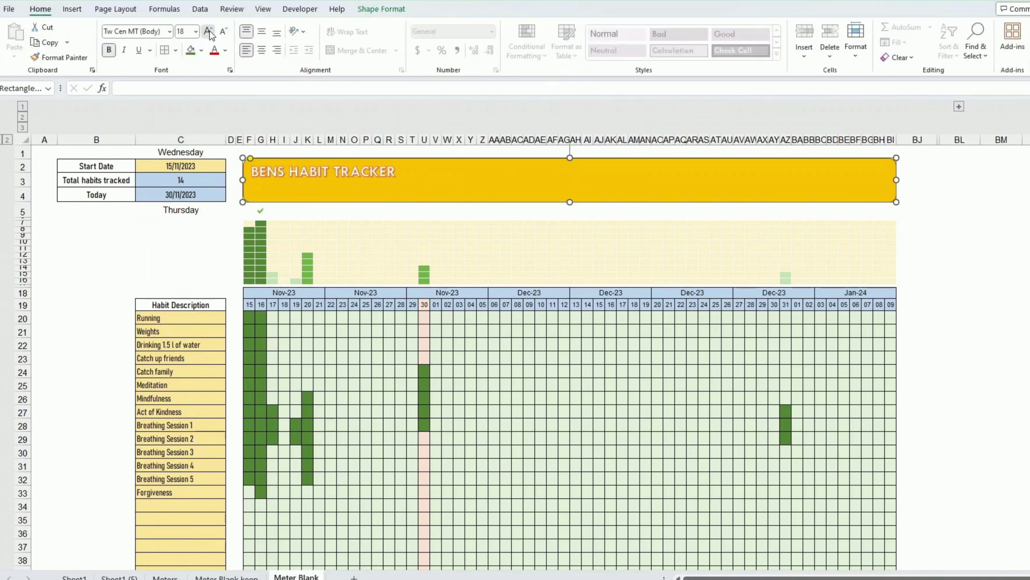
left_click(208, 32)
left_click(209, 32)
left_click(262, 50)
left_click(263, 33)
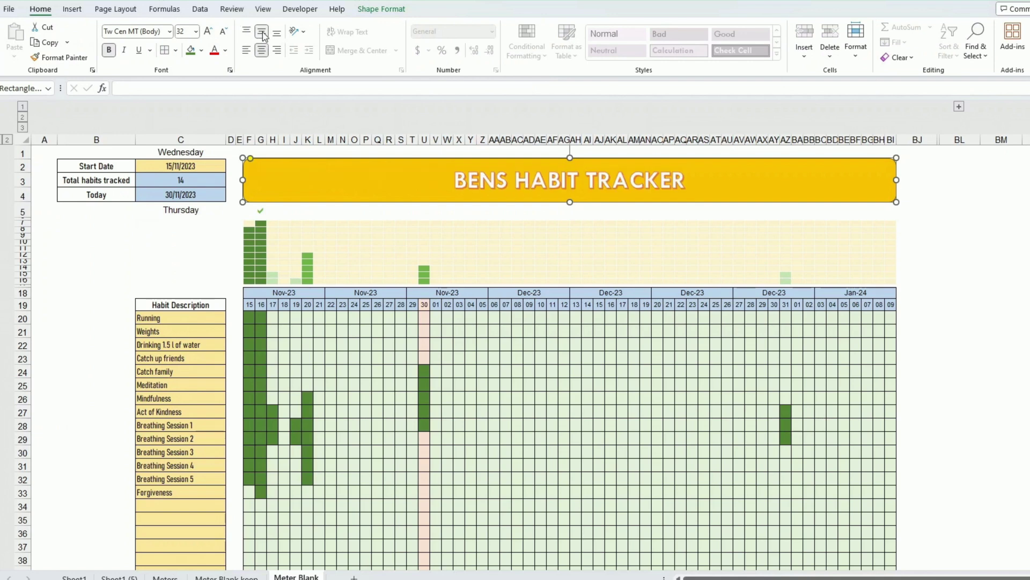
left_click(208, 32)
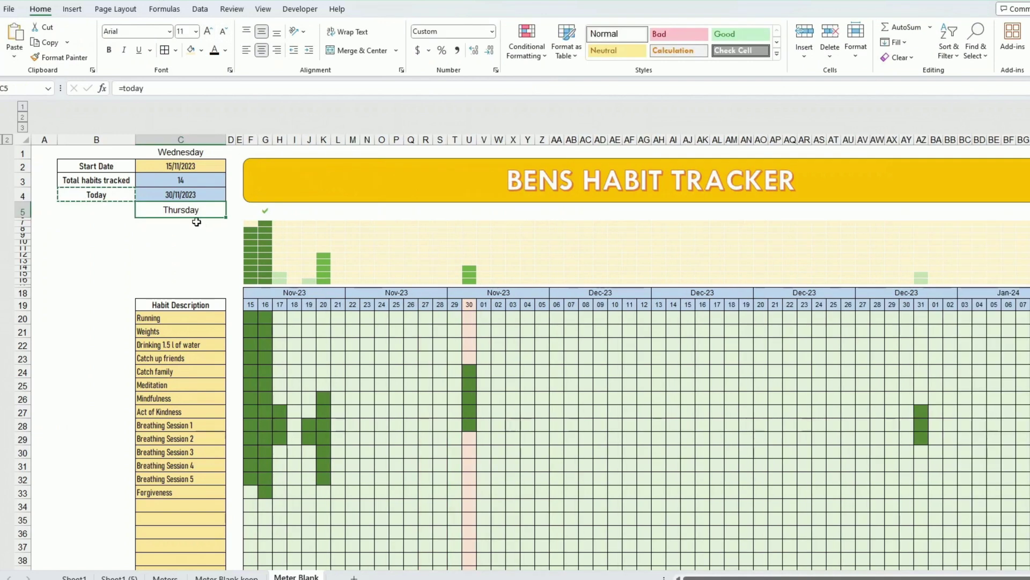
Format the weekday labels in C1 and C5 with the same Bahnschrift font as the Today label in B4.
left_click(92, 193)
key("ctrl+c")
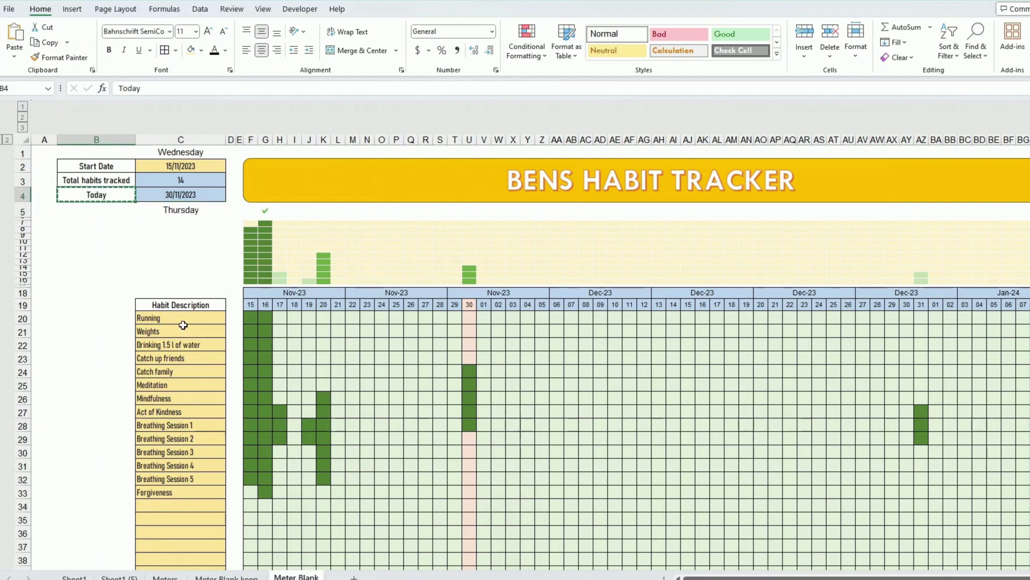
left_click(185, 304)
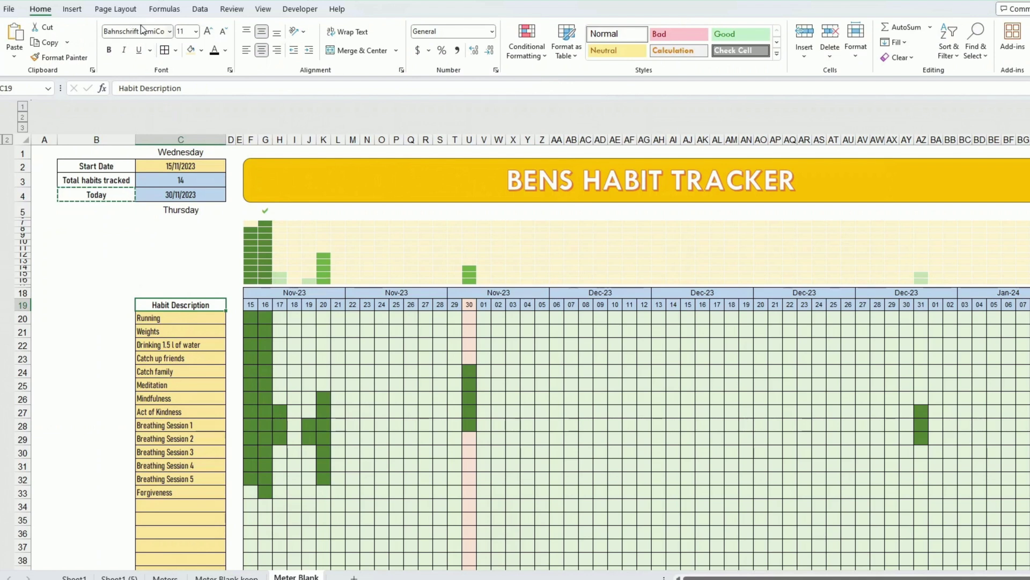
left_click(231, 345)
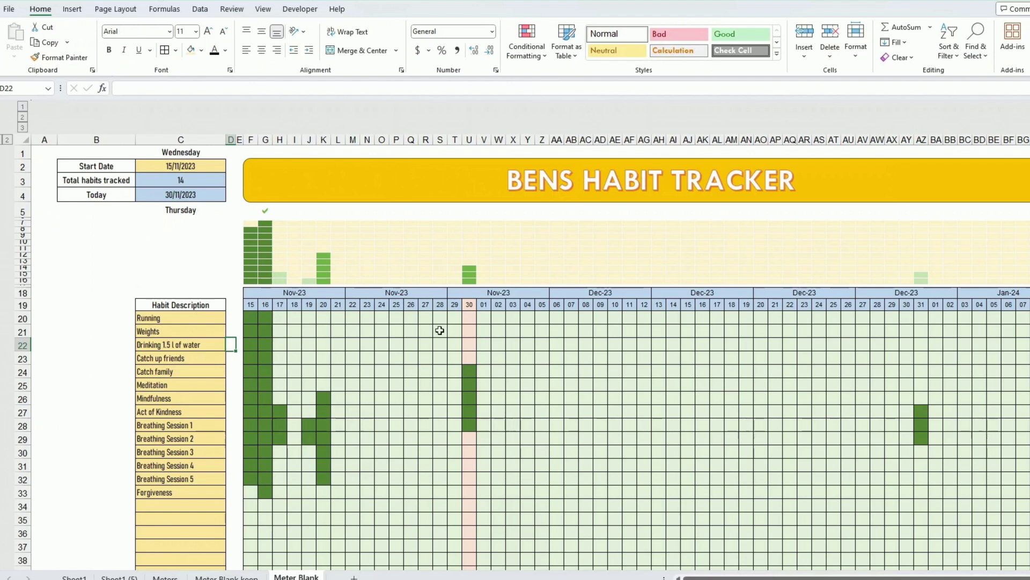
Fill the meter block in rows 7 to 16, starting at F7, with a light tint of Gray, Accent 3.
left_click(414, 398)
left_click(250, 222)
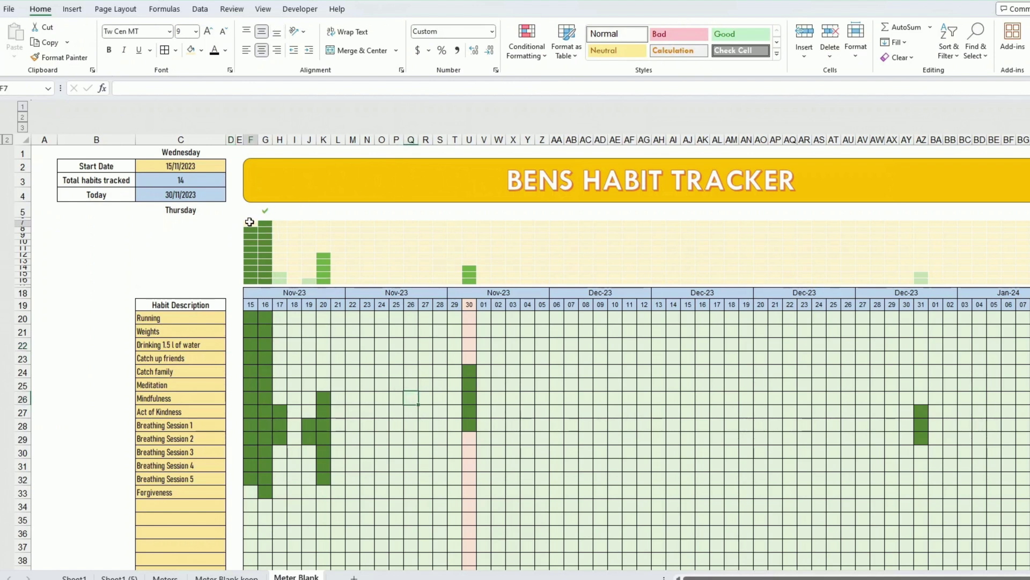
mouse_move(250, 222)
left_mouse_down()
mouse_move(911, 260)
mouse_move(1028, 271)
mouse_move(1025, 284)
left_mouse_up()
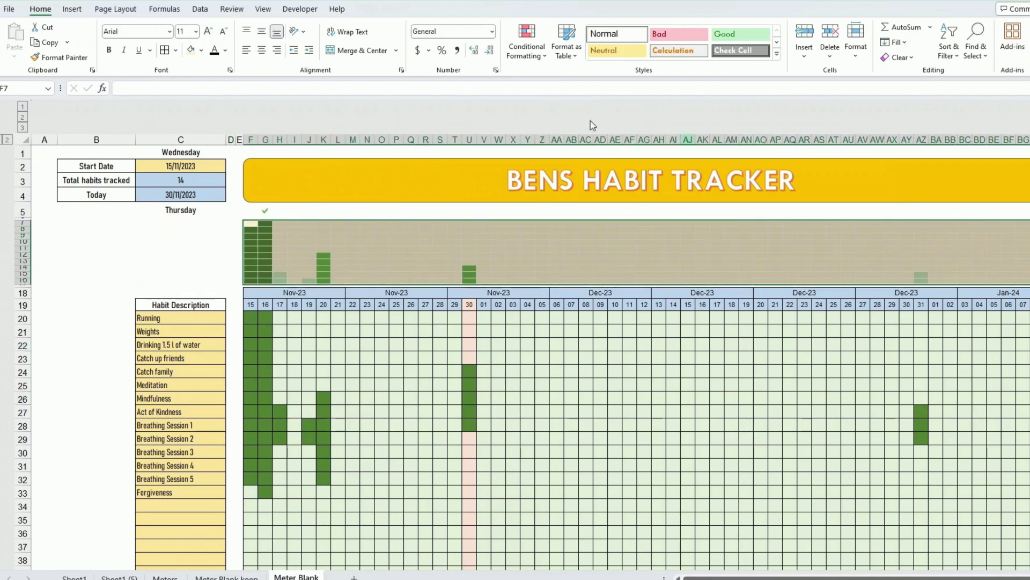
left_click(201, 50)
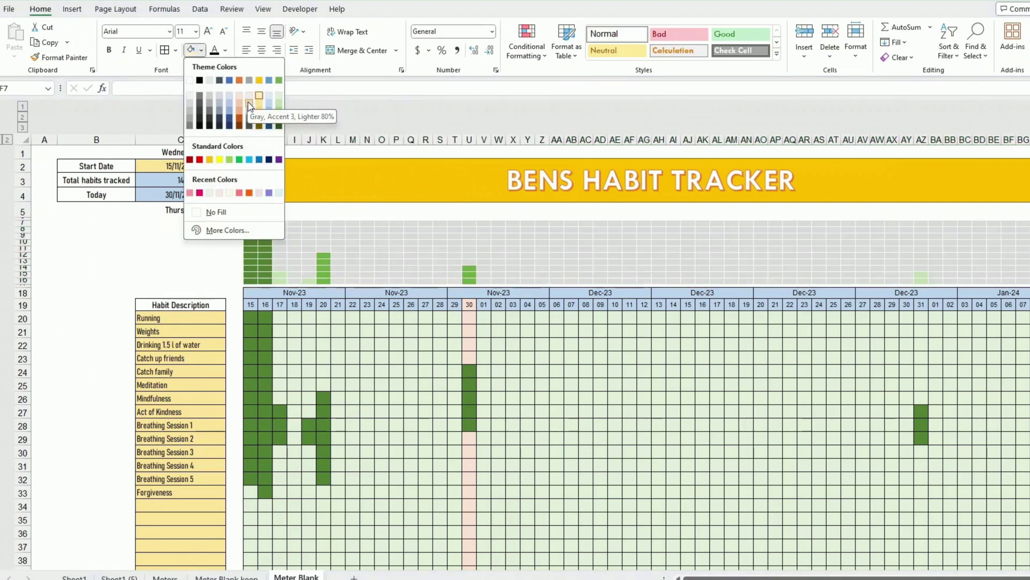
left_click(248, 102)
left_click(440, 438)
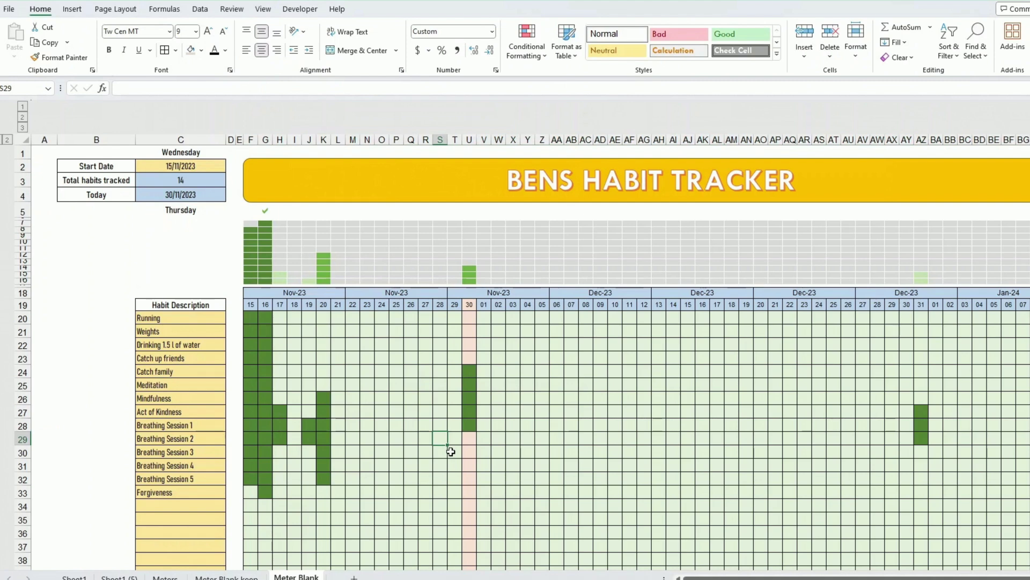
Open the list of theme colour palettes for the workbook.
left_click(447, 452)
left_click(115, 9)
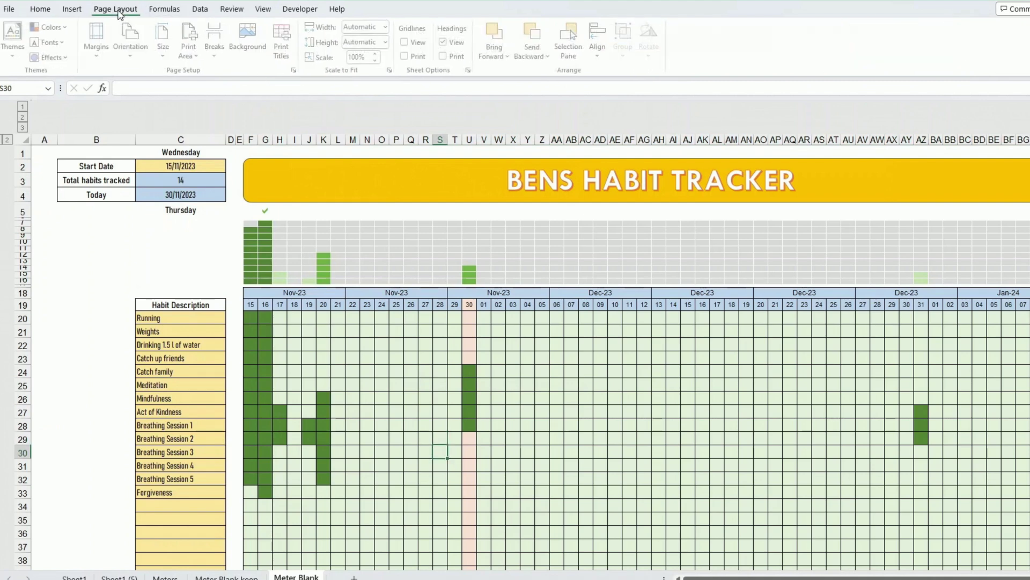
left_click(55, 27)
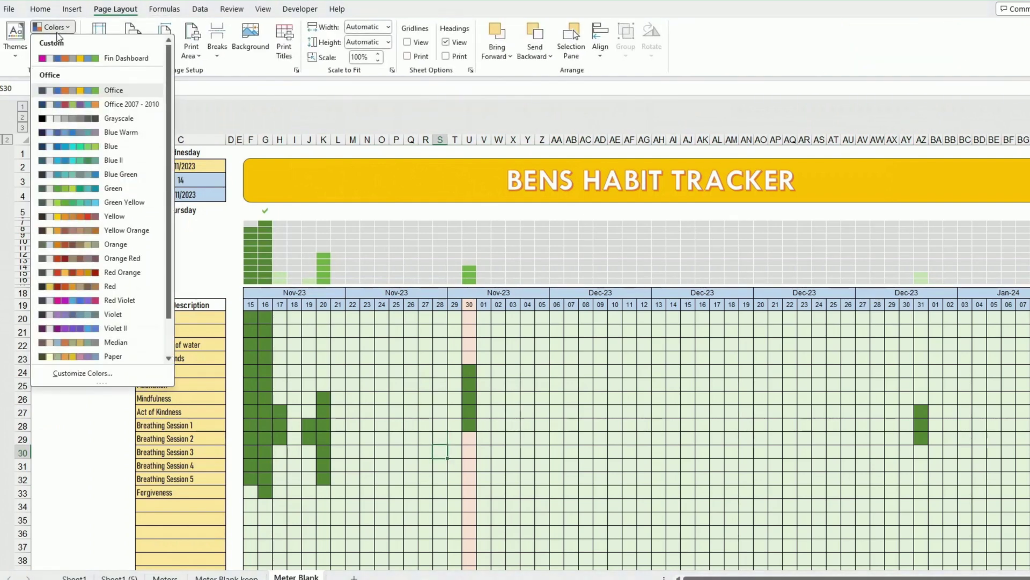